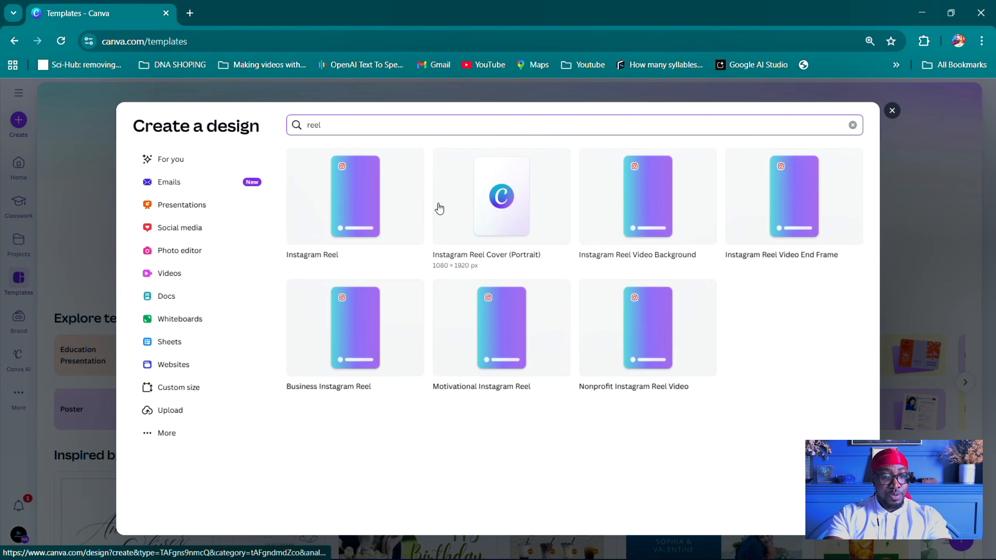
- Create a blank Instagram Reel design from the search results for "reel"
click(364, 206)
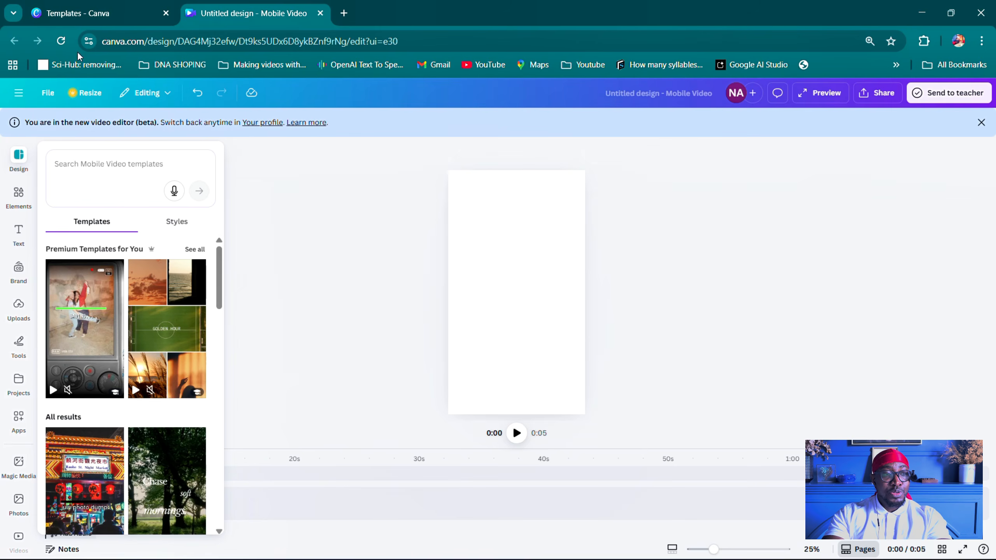
- Return to the Canva home page and open the recent wedding invitation design with the leafy gold ring
click(77, 14)
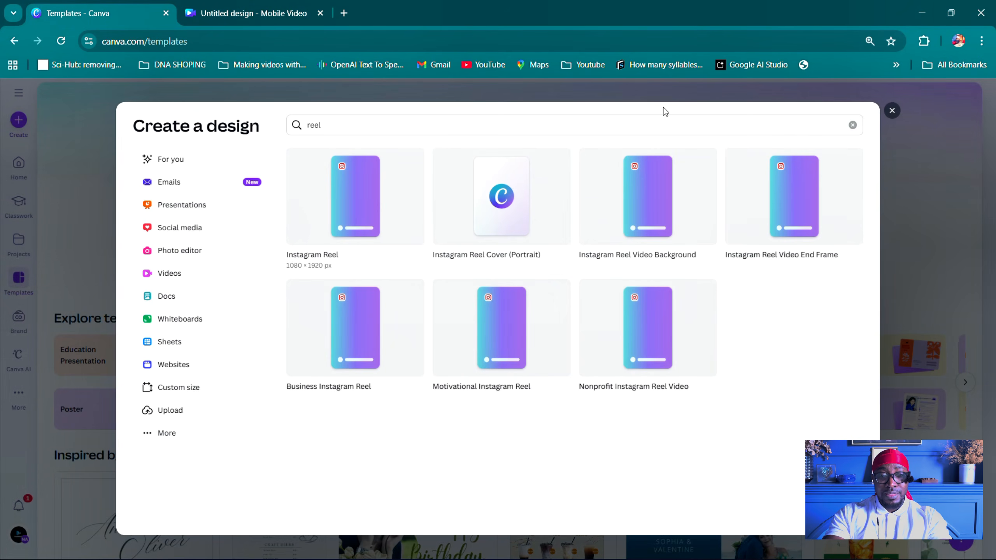
click(892, 111)
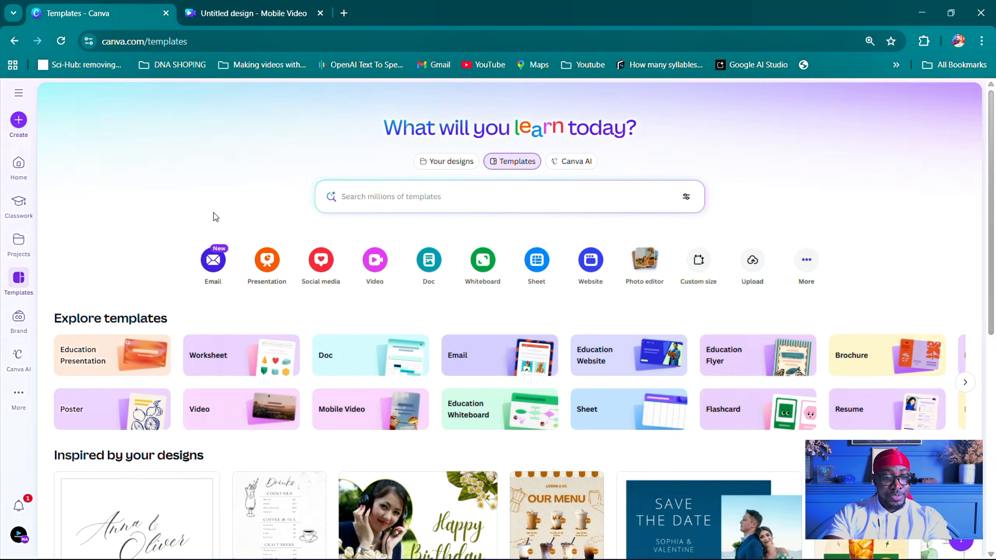
click(18, 164)
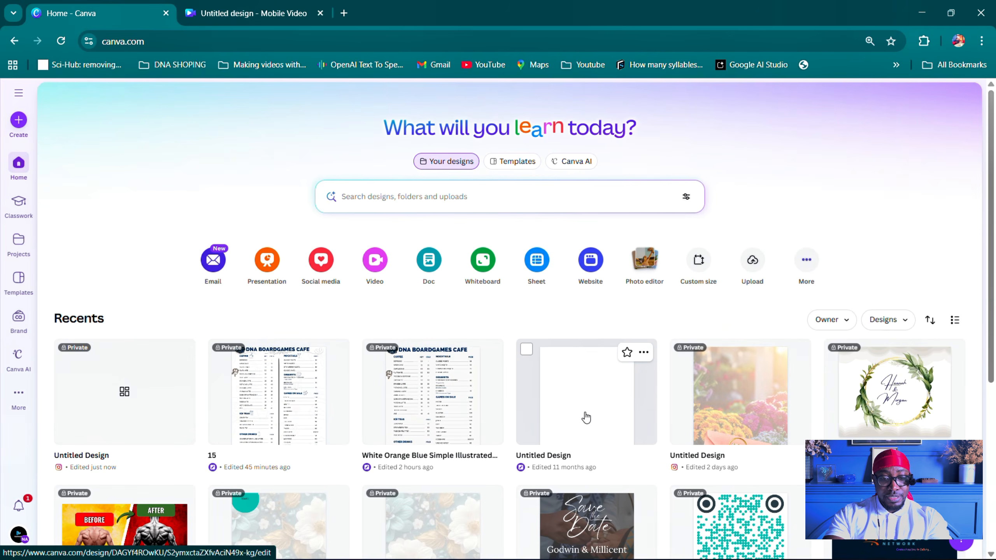
click(893, 390)
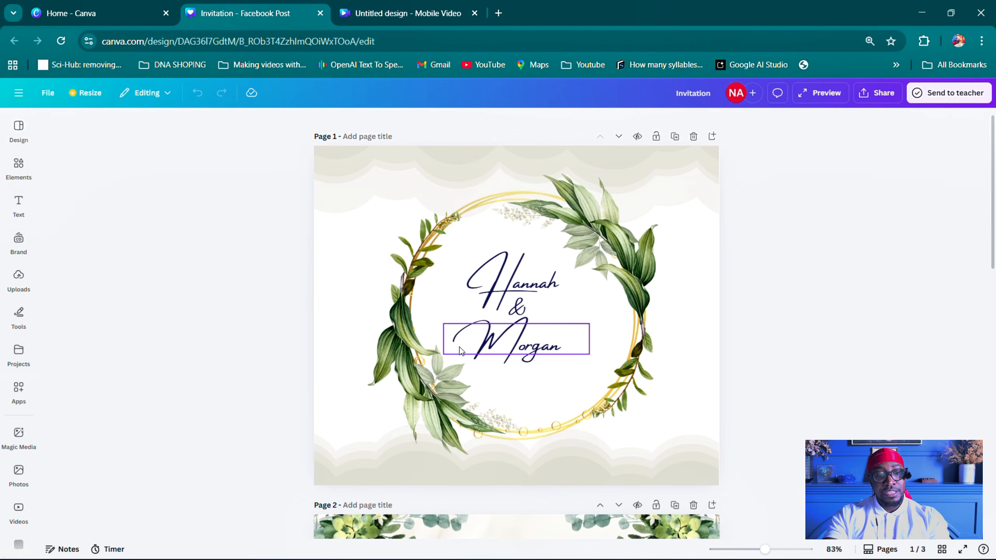
- Review the three pages of the wedding invitation and play its animated preview
click(530, 312)
scroll(555, 367, down, 8)
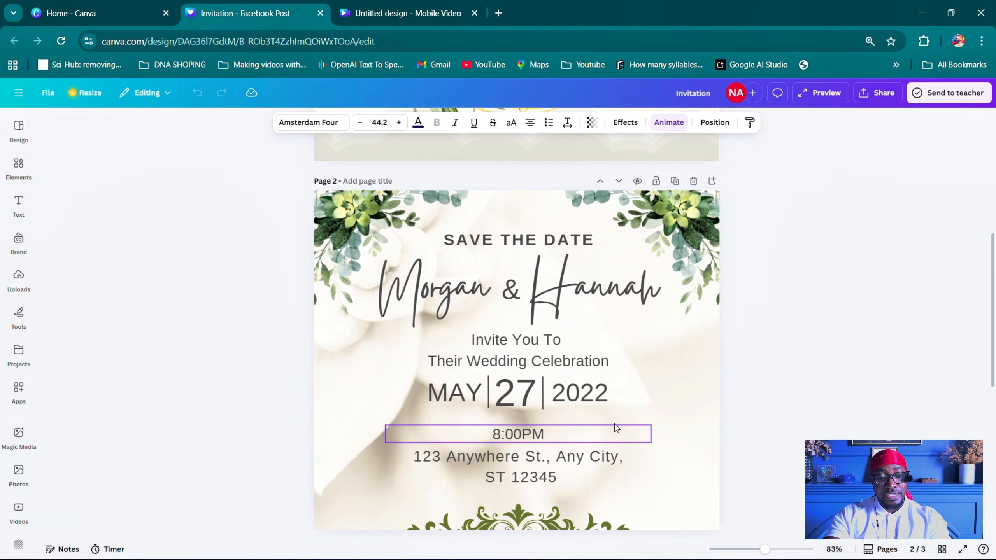
scroll(615, 423, down, 10)
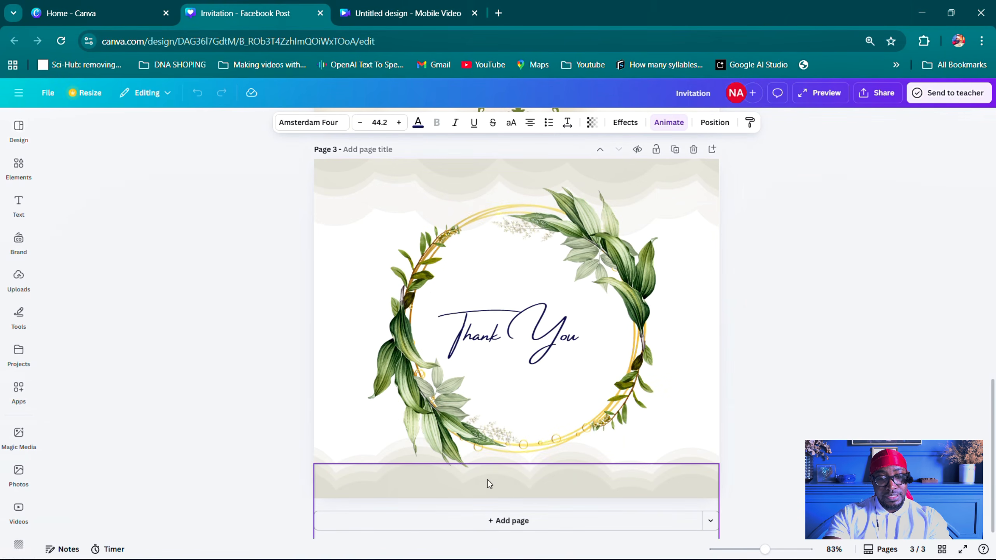
scroll(543, 488, up, 15)
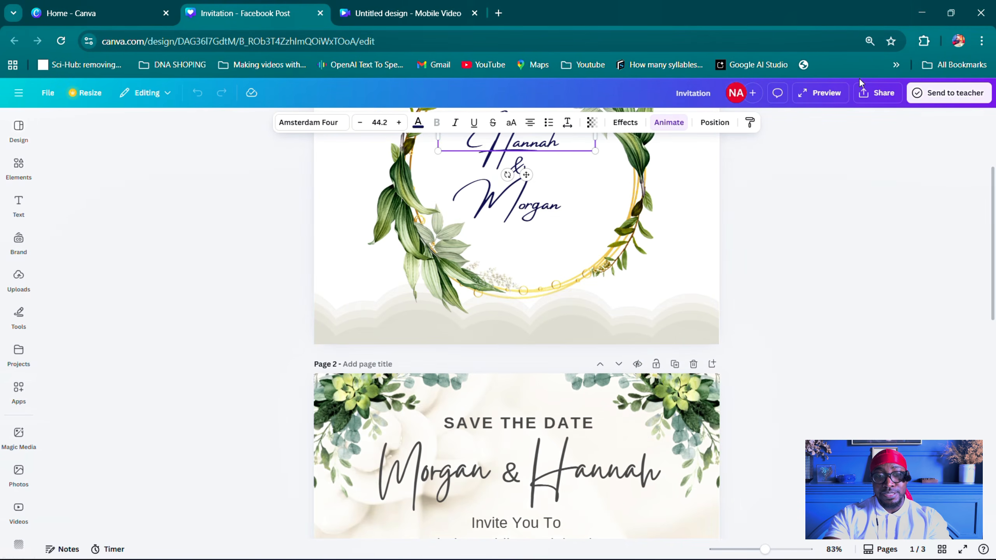
click(830, 97)
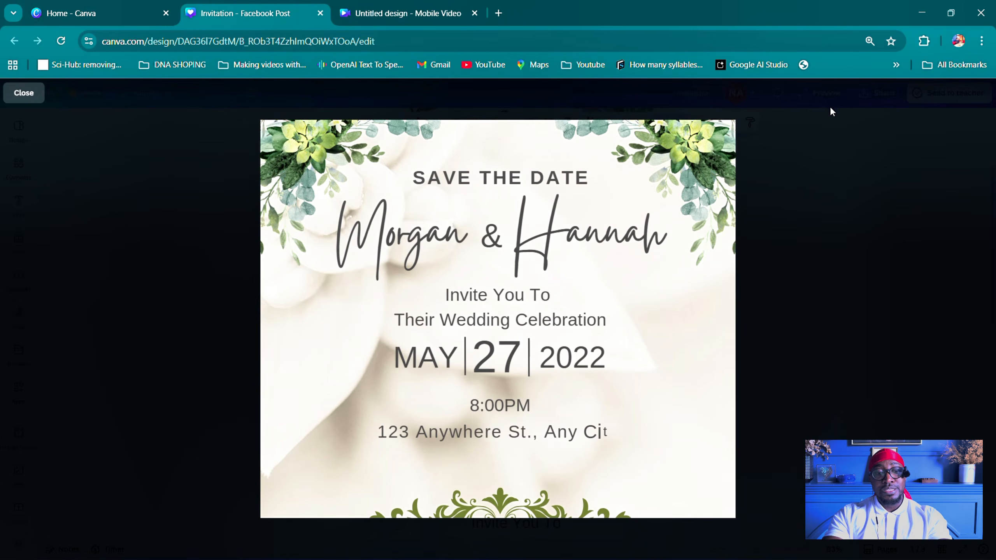
key(Escape)
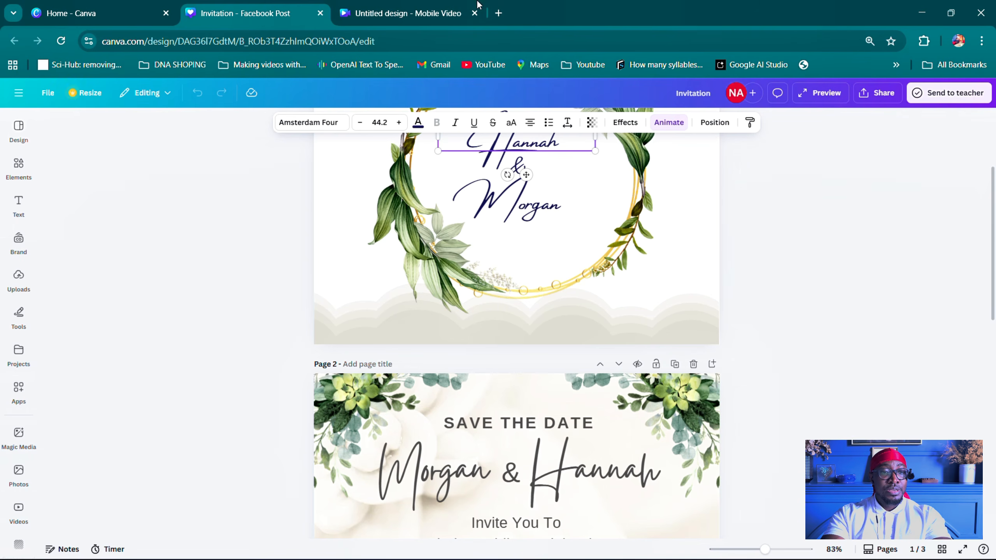
- Switch to the untitled Mobile Video design and search the elements for "flowers", showing all photo results
click(368, 14)
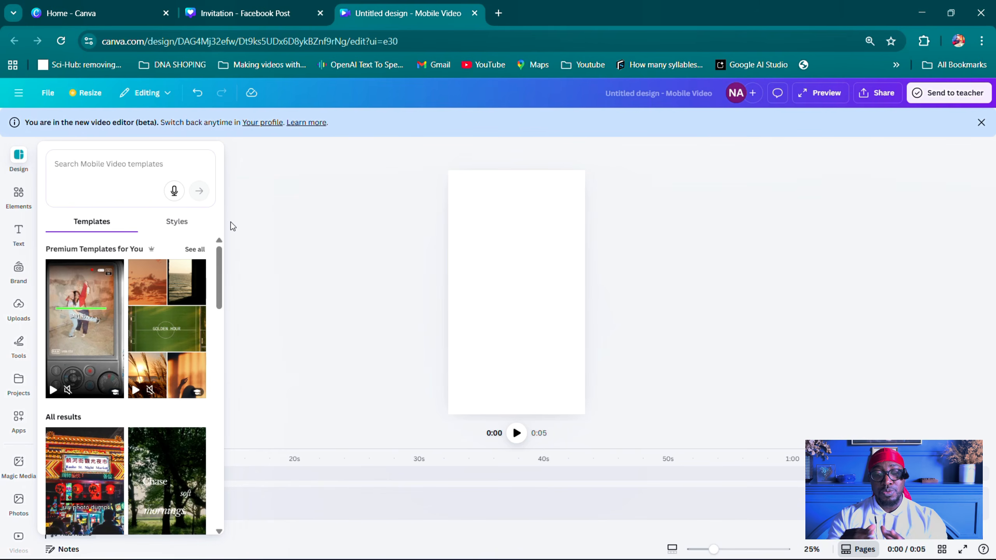
click(19, 200)
text(f)
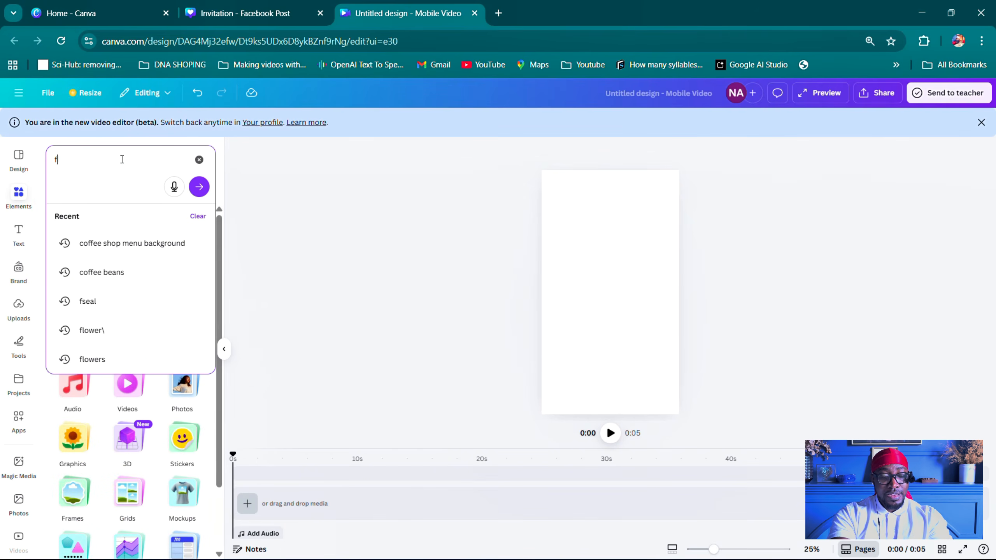
text(lowers)
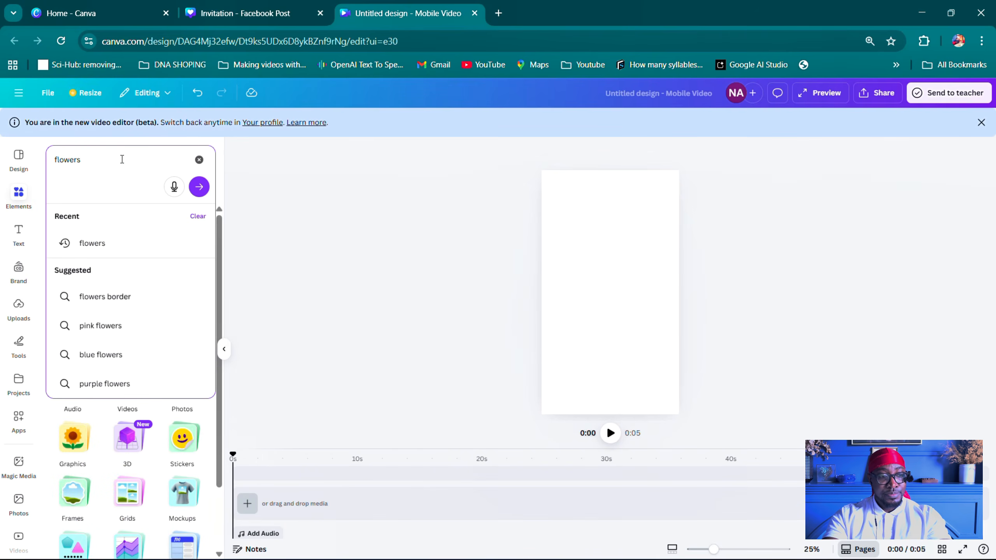
key(Return)
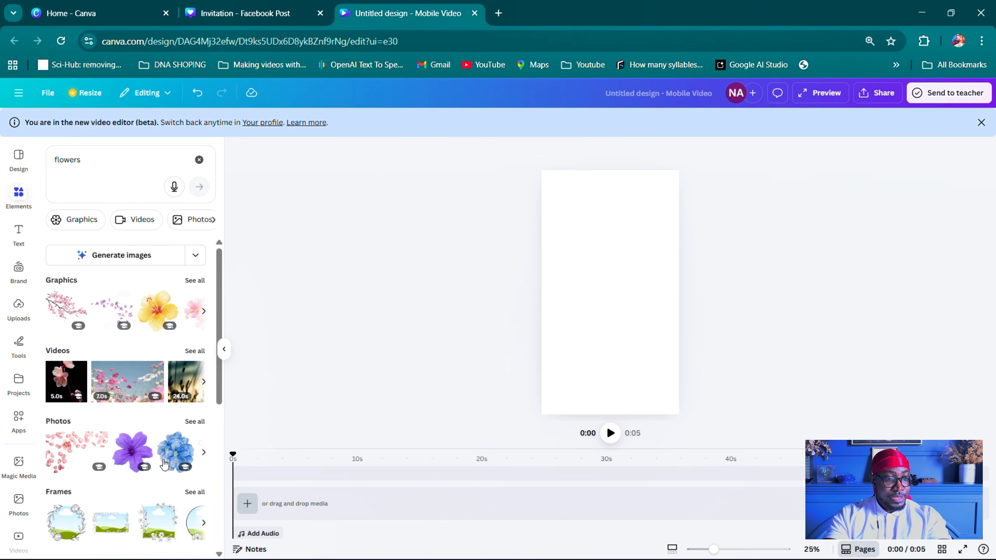
scroll(161, 376, down, 2)
click(195, 356)
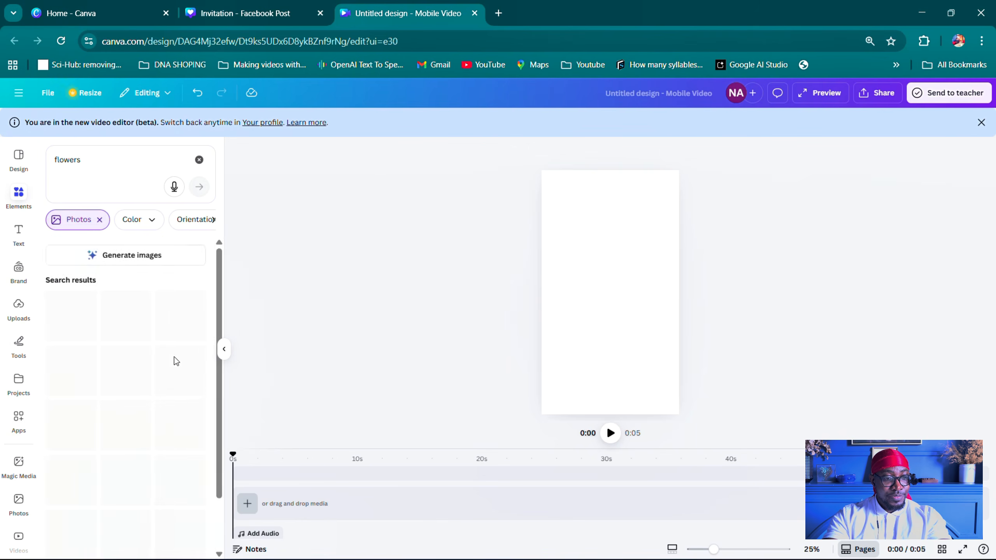
- Add the photo of white and pink daisies to the empty video timeline
scroll(142, 385, down, 2)
scroll(141, 380, down, 5)
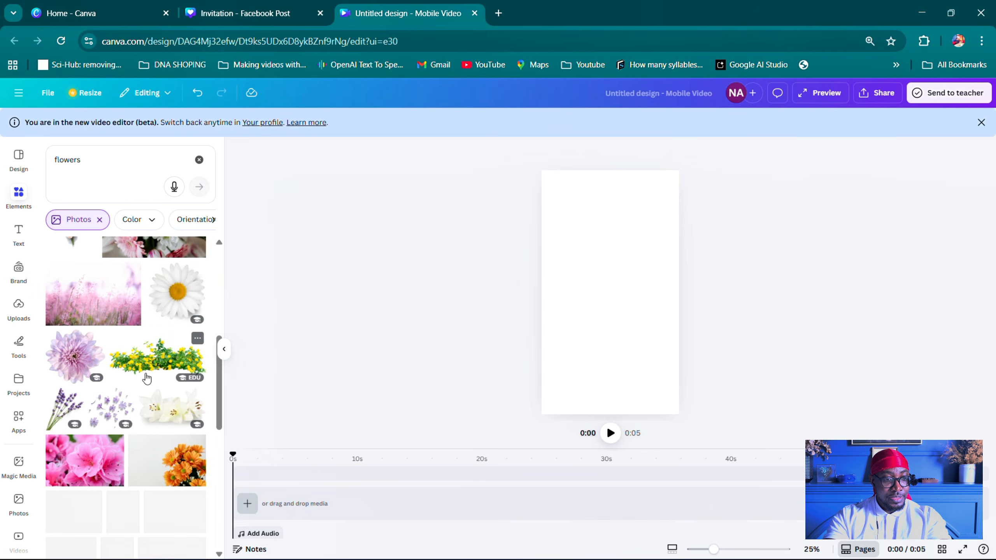
scroll(150, 357, up, 2)
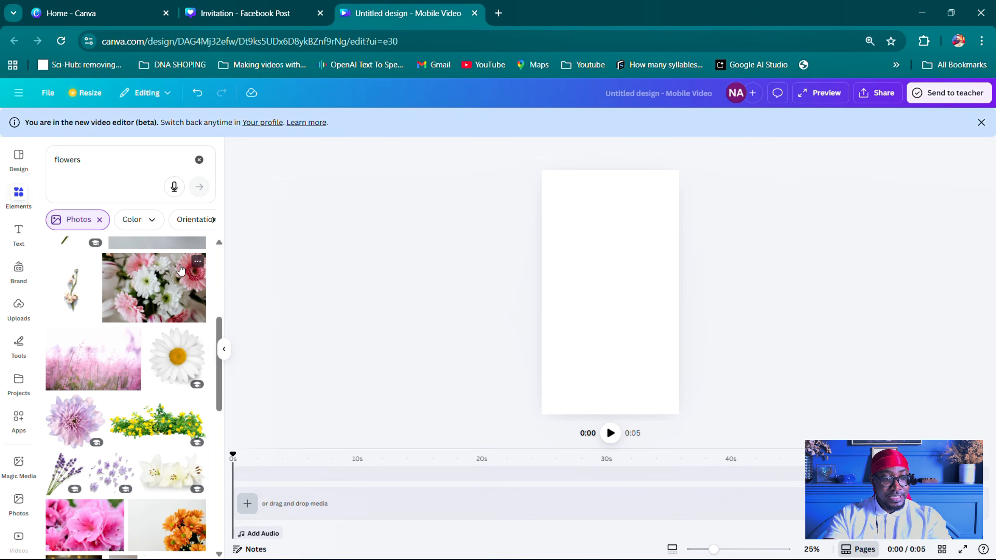
click(182, 286)
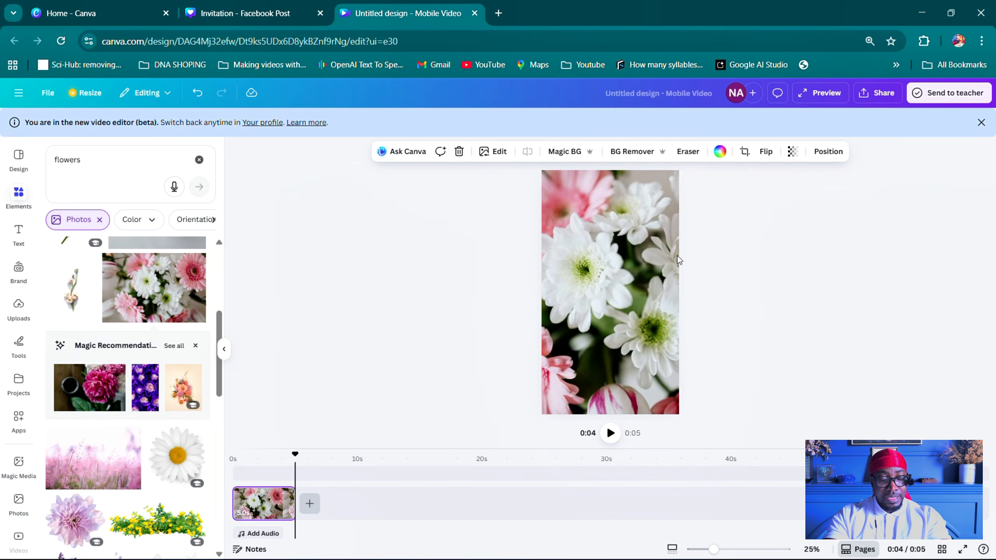
- Add the recommended purple roses photo to the timeline and delete the white and pink flowers clip
scroll(128, 396, down, 3)
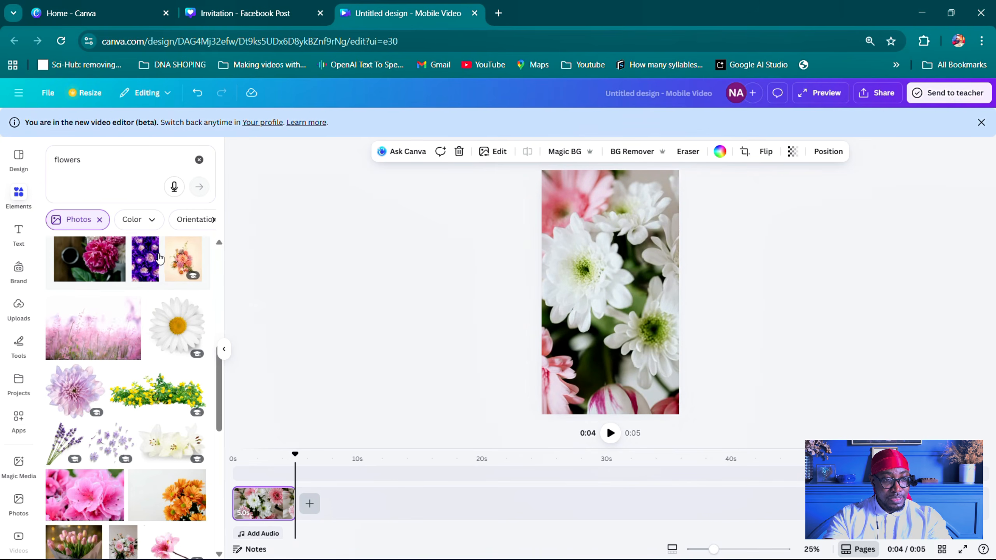
click(145, 259)
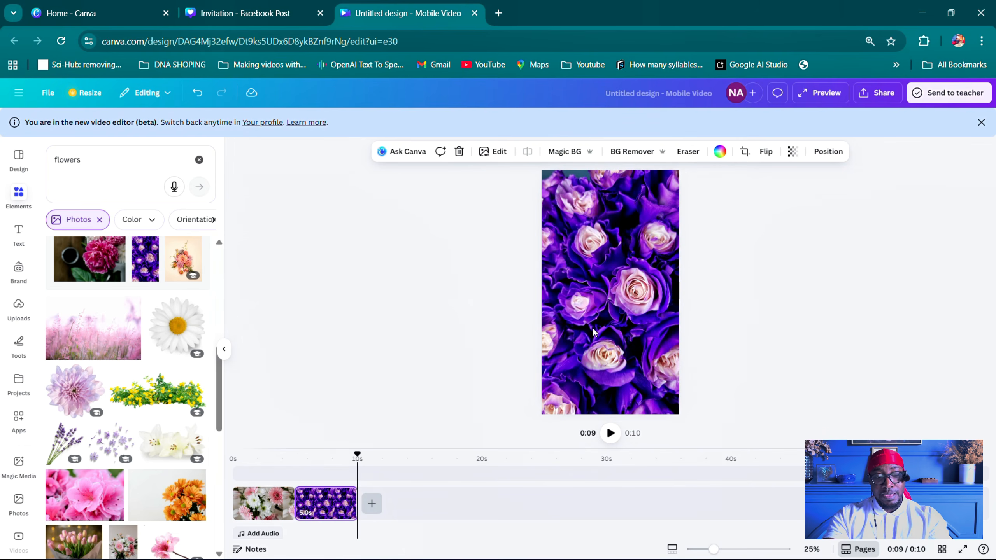
click(616, 265)
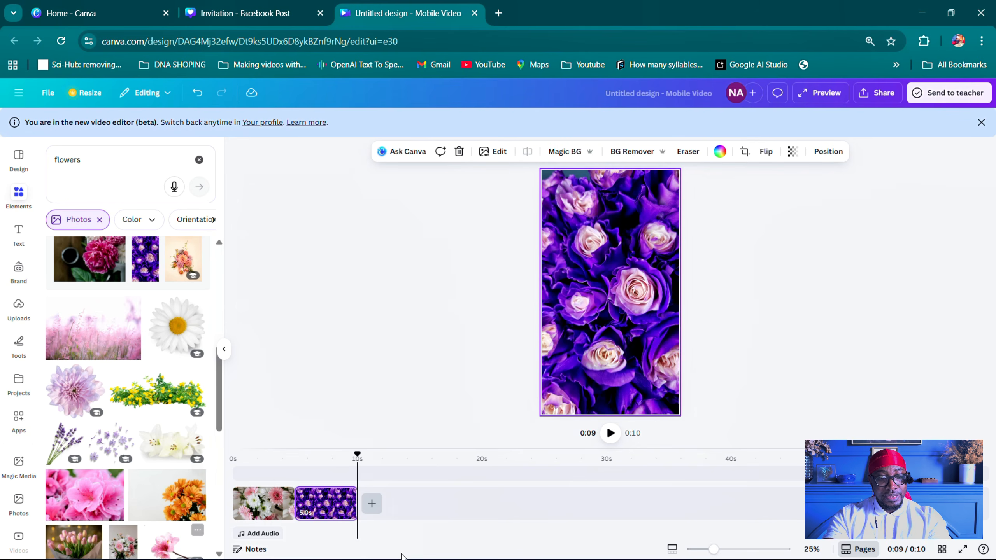
click(283, 504)
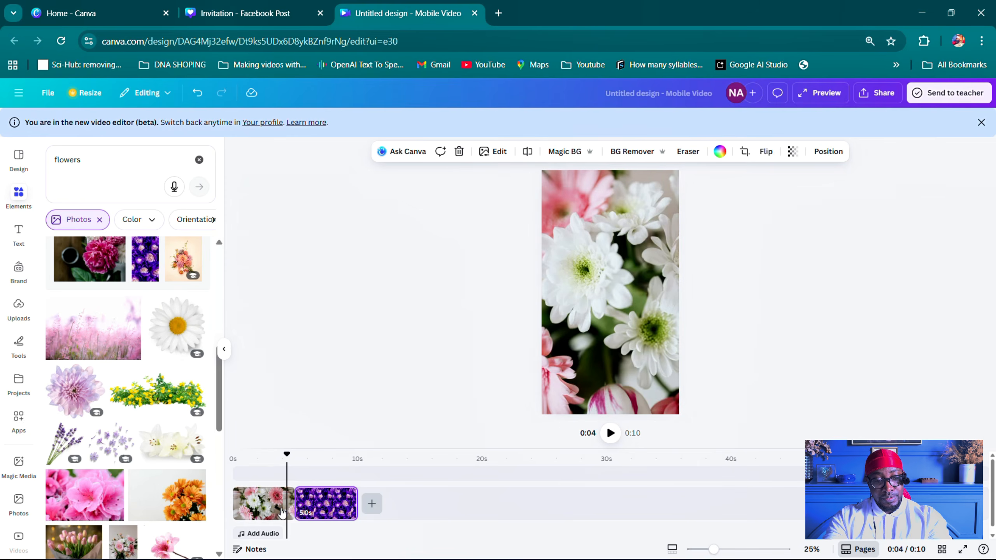
key(Delete)
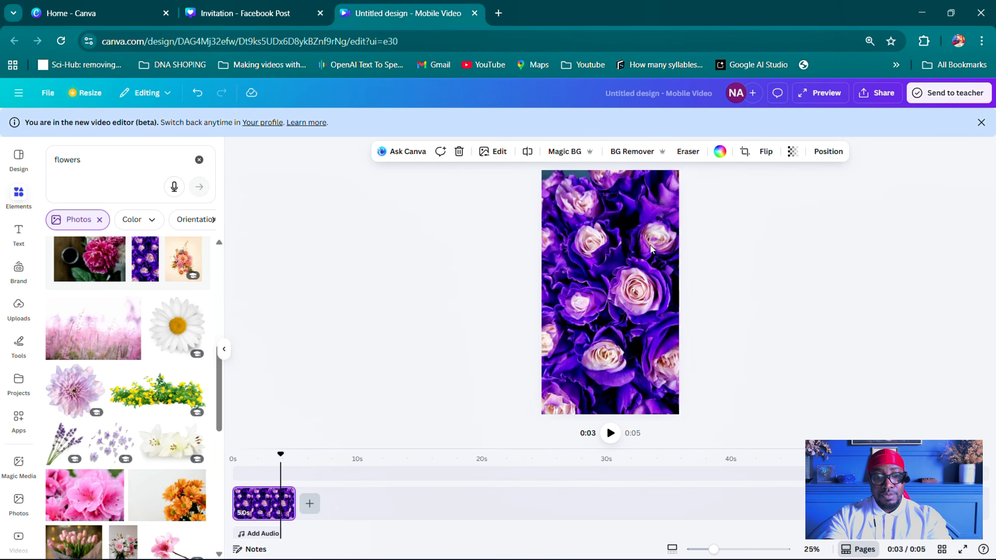
- Set the purple roses background photo's transparency to 23
click(792, 151)
drag(816, 193, 758, 198)
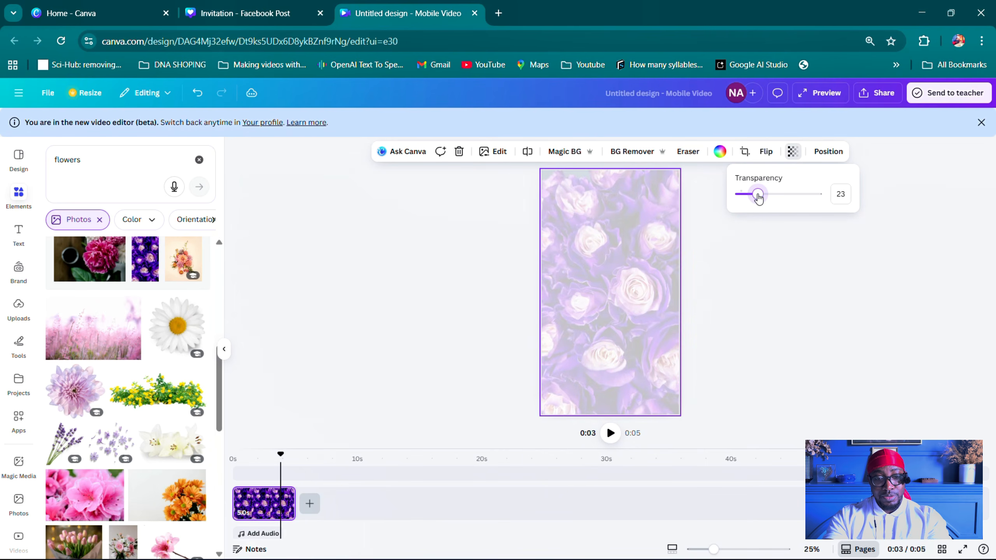
click(463, 261)
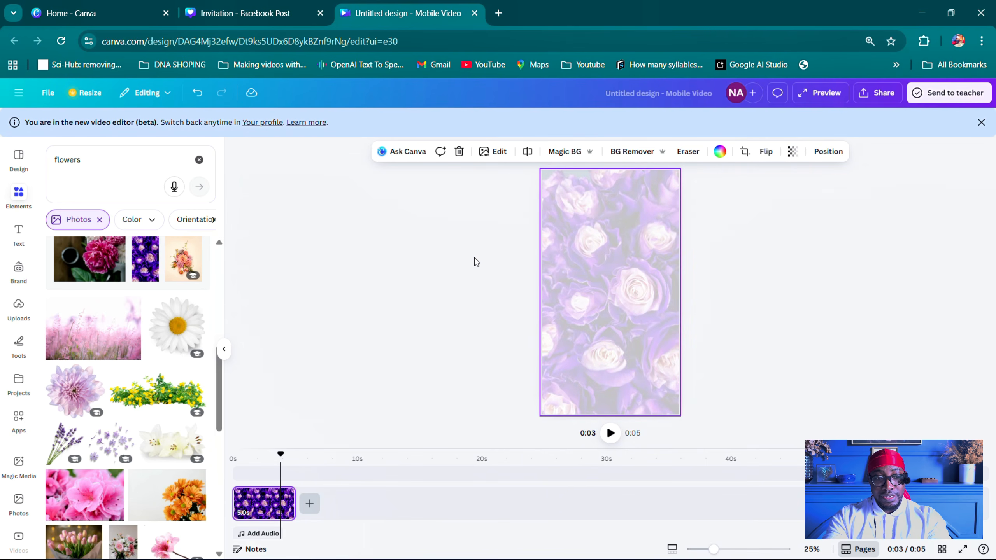
- Search the photo elements for "beige envelop" in place of flowers
drag(80, 160, 54, 160)
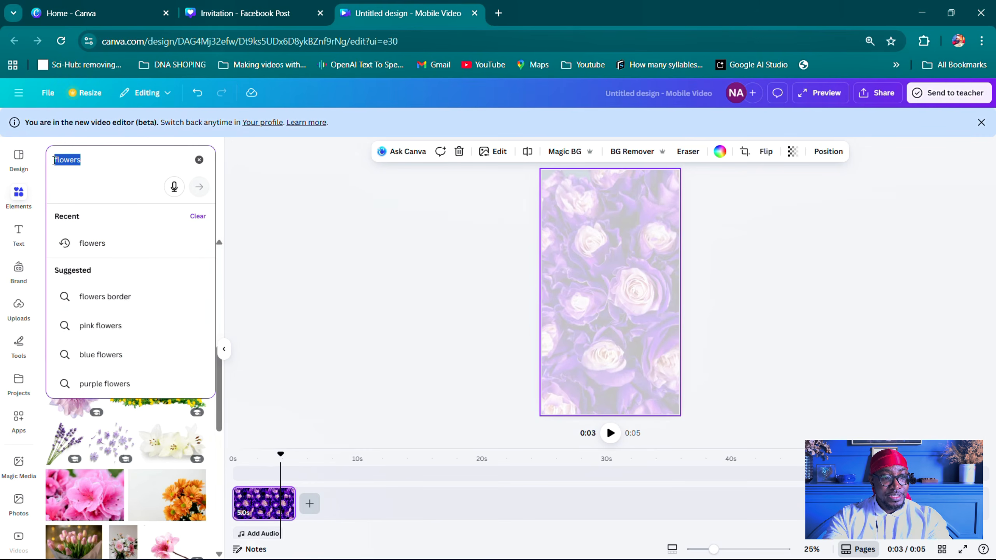
text(beigh)
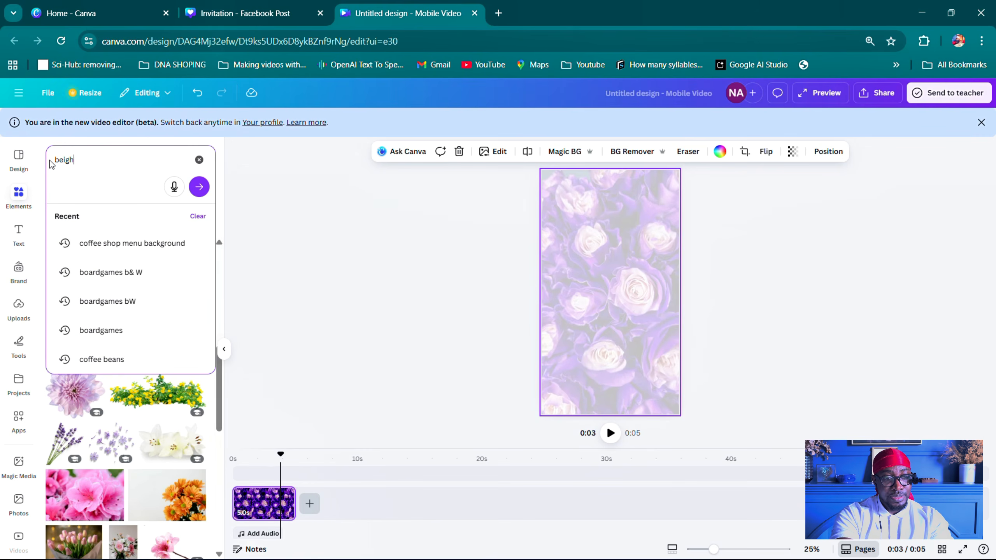
key(BackSpace)
text(e)
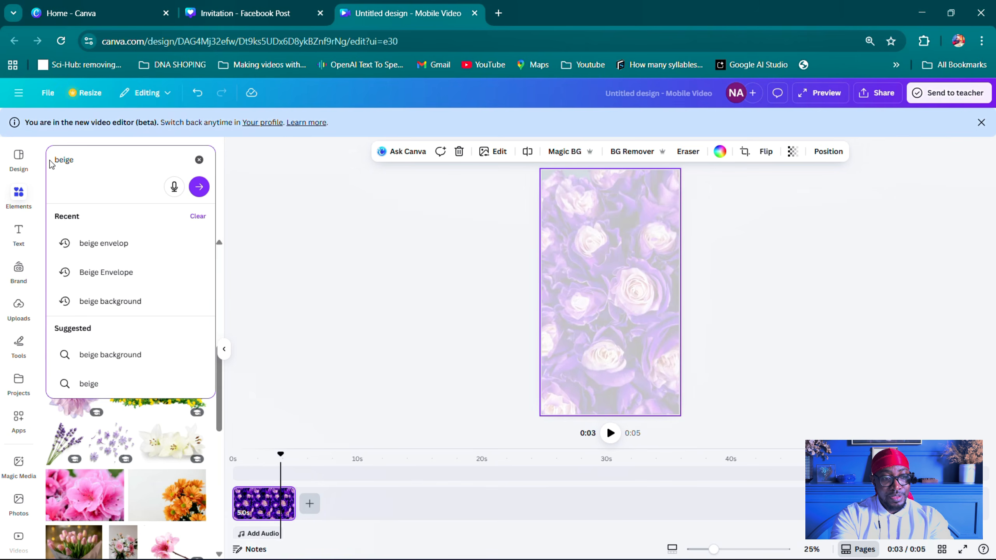
text( envelop)
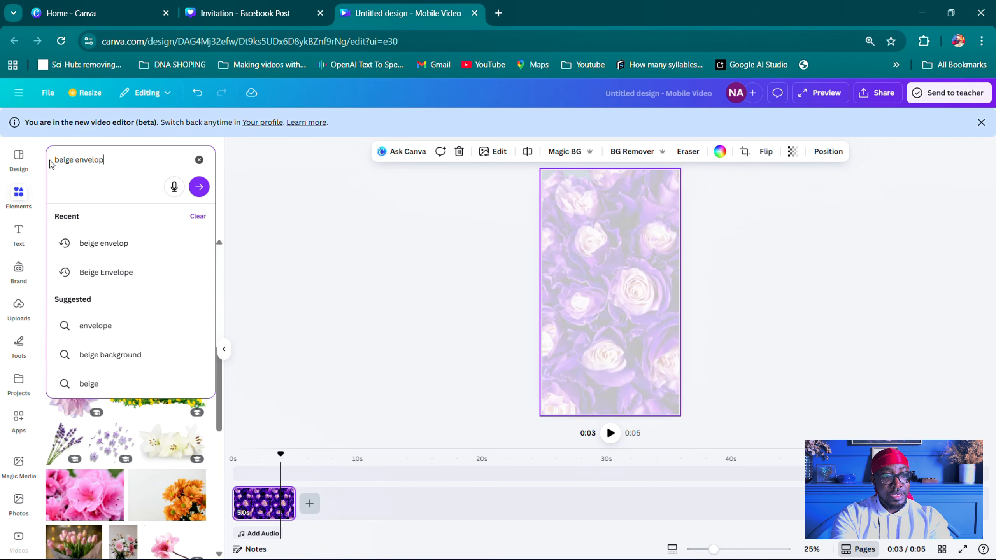
key(Return)
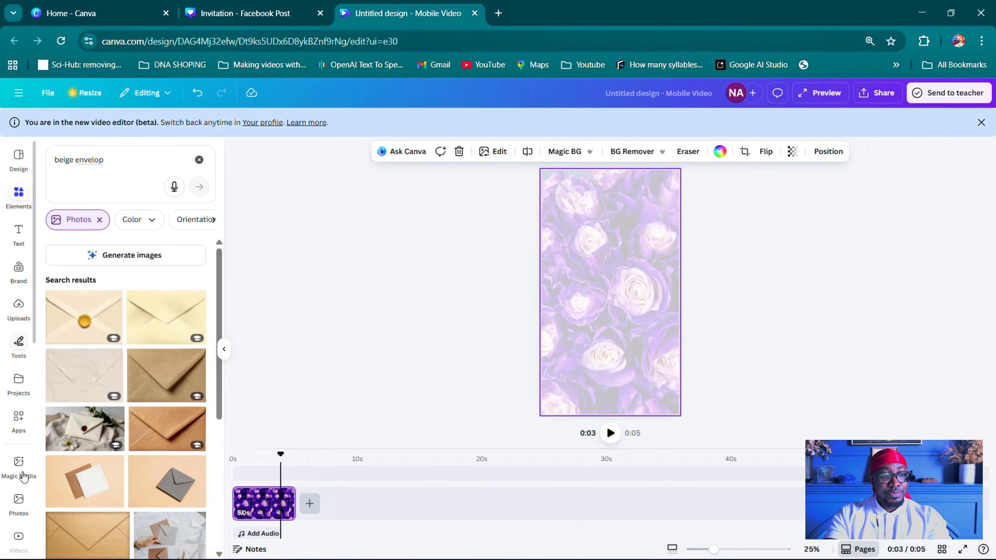
- Browse the beige envelope photos and remove the Photos filter to show all element types
scroll(164, 370, down, 10)
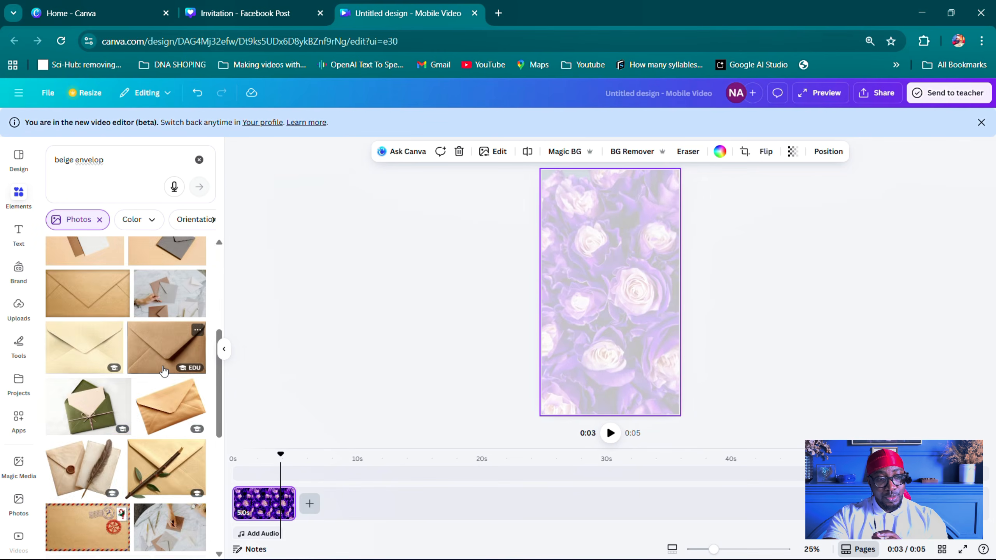
scroll(162, 366, down, 2)
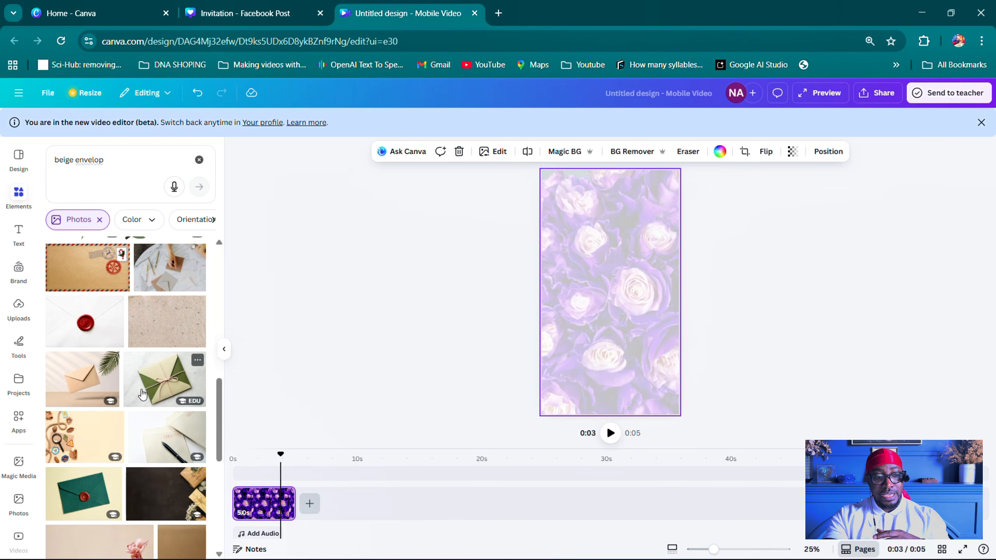
scroll(126, 391, up, 10)
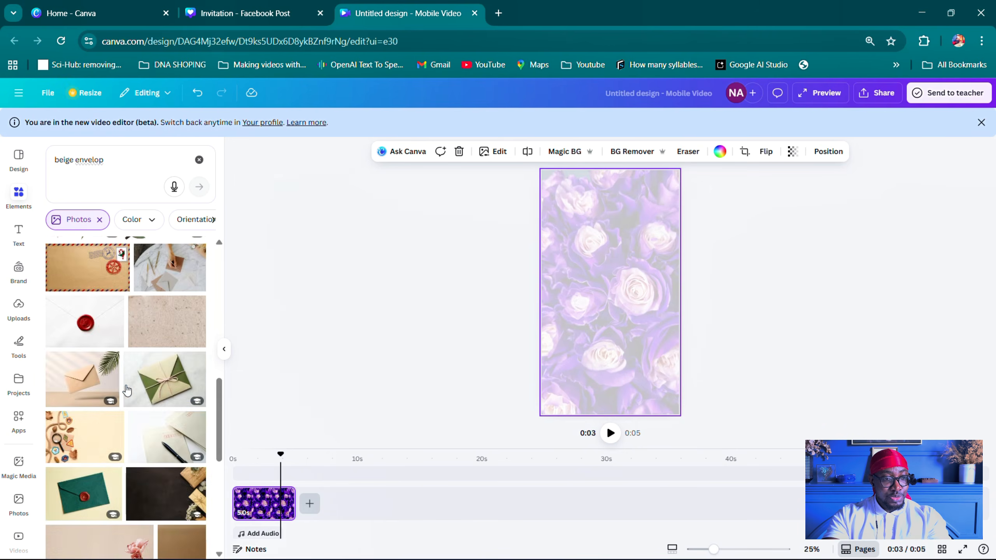
scroll(126, 386, up, 3)
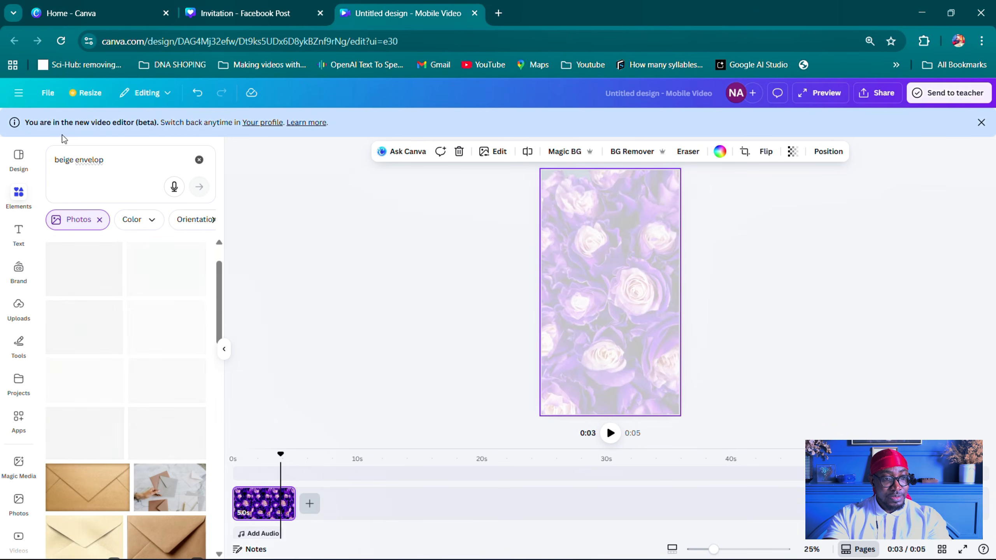
click(100, 220)
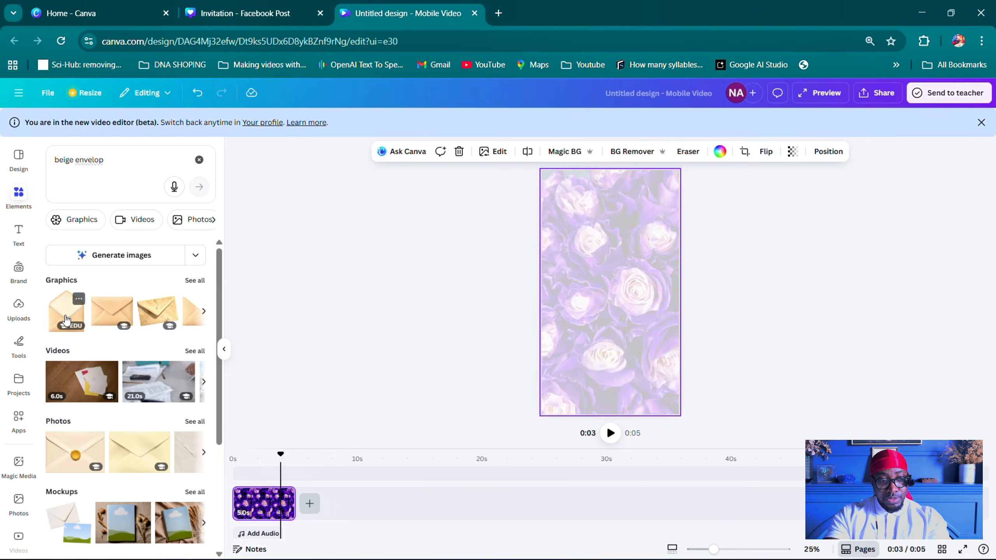
- Add the open beige envelope graphic and the envelope pocket graphic, placing the pocket over the open envelope's lower part with bottom edges aligned
click(204, 312)
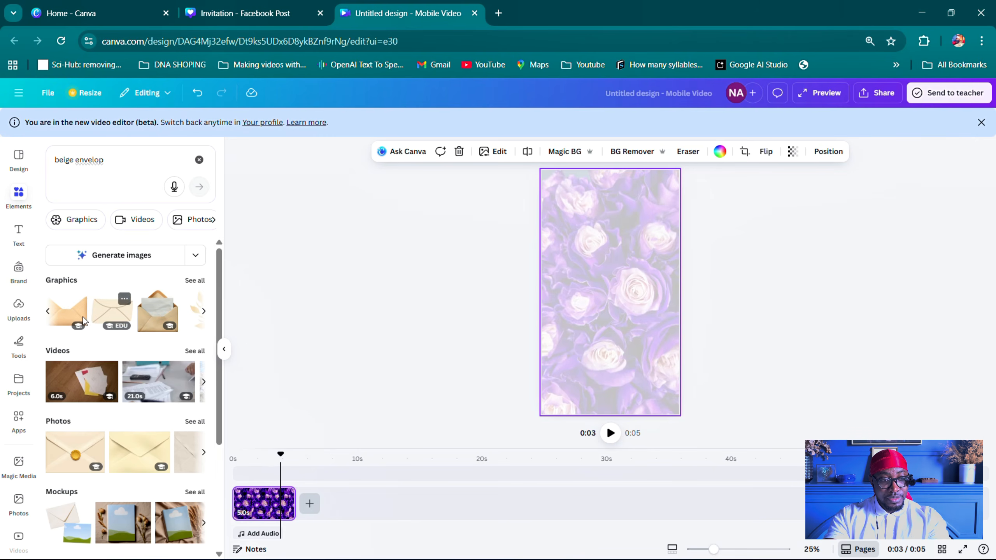
click(50, 315)
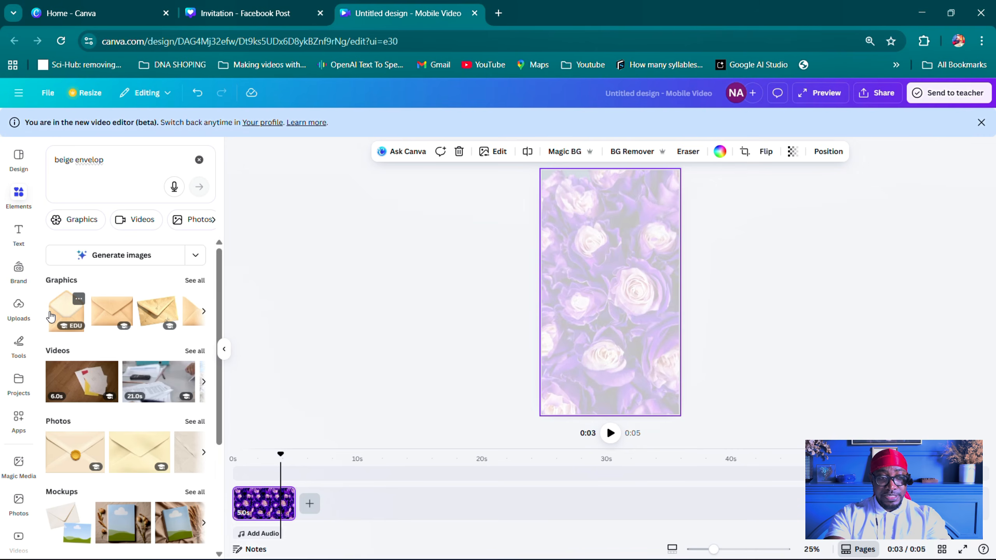
click(69, 315)
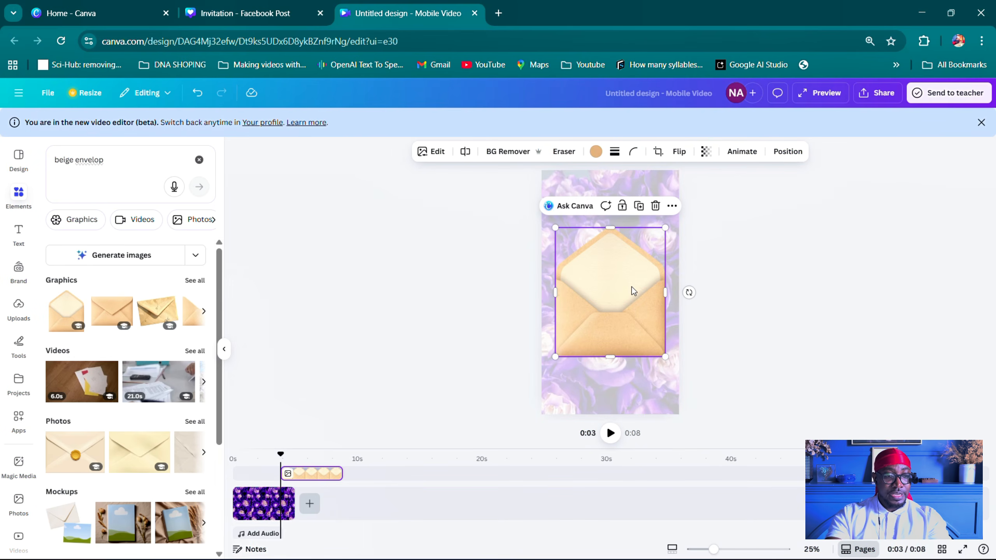
click(187, 327)
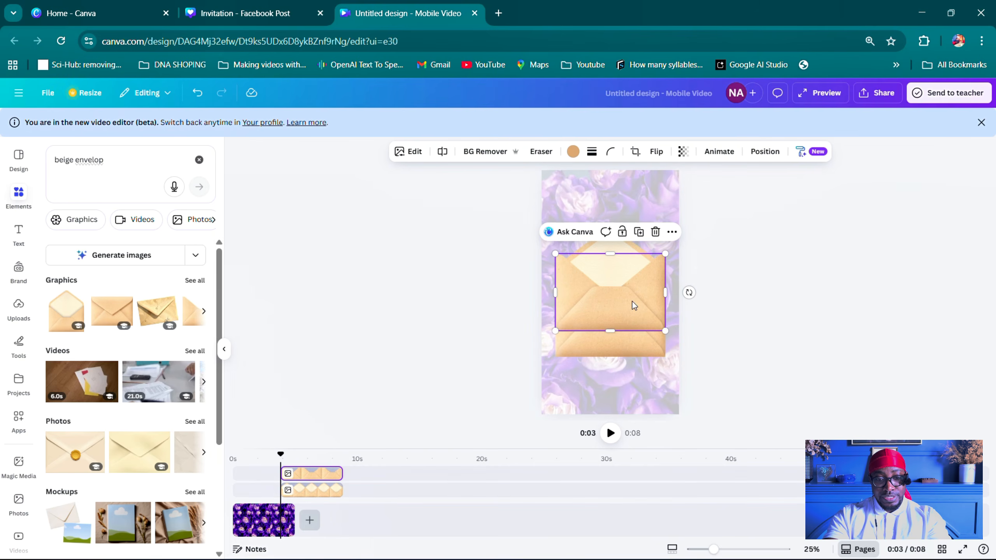
drag(634, 306, 635, 328)
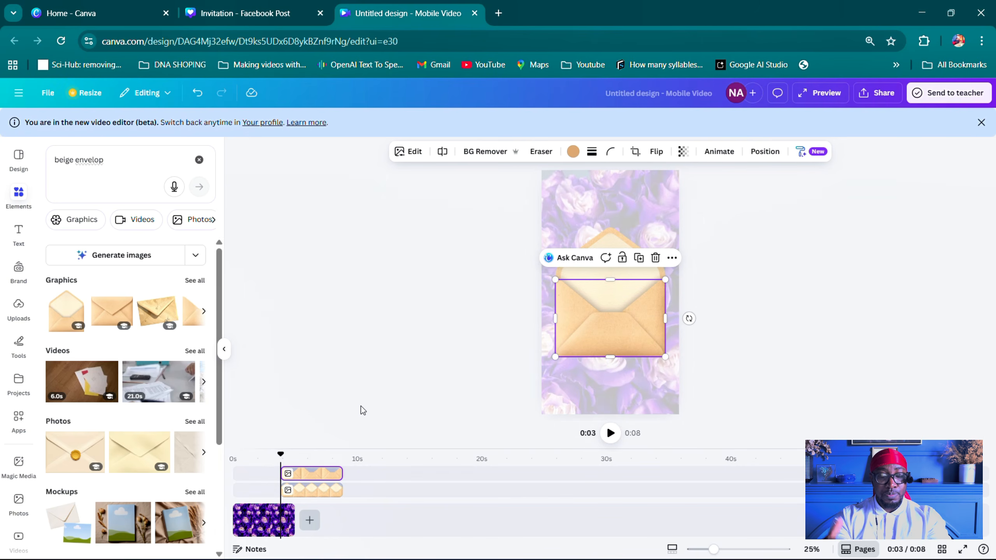
- Add the closed beige envelope graphic and align it exactly over the envelope pocket, with all three pieces selected
click(108, 316)
drag(593, 298, 599, 327)
drag(400, 313, 928, 391)
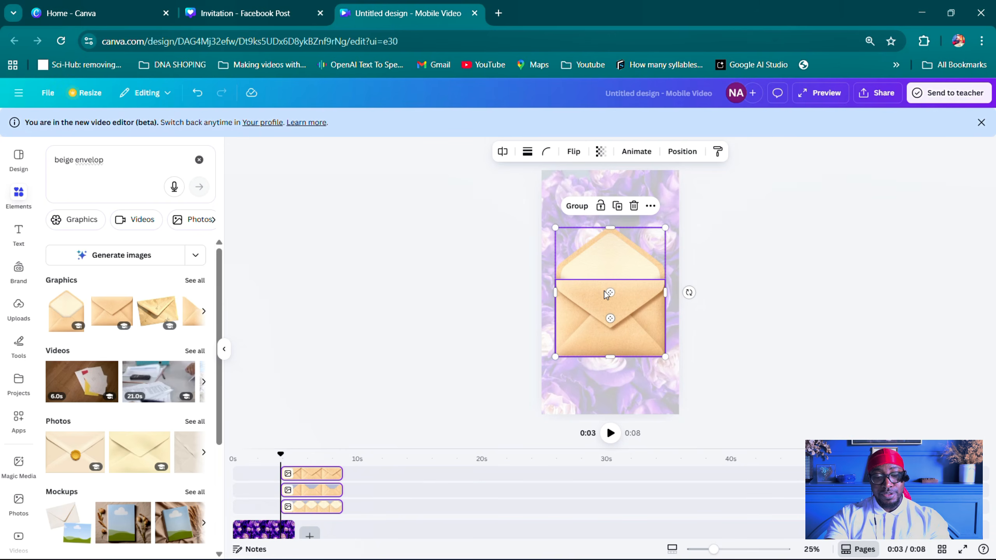
click(605, 306)
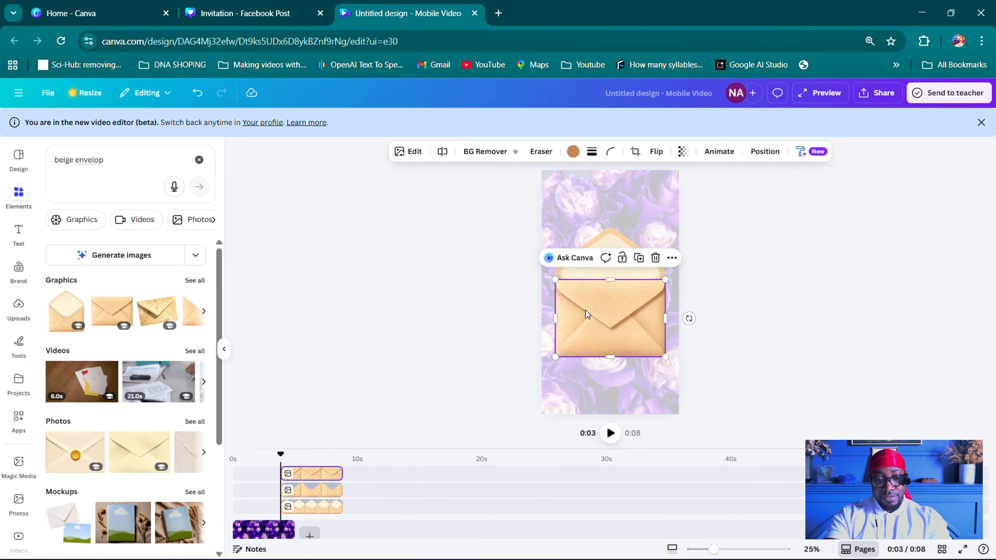
drag(585, 310, 595, 311)
drag(470, 293, 737, 329)
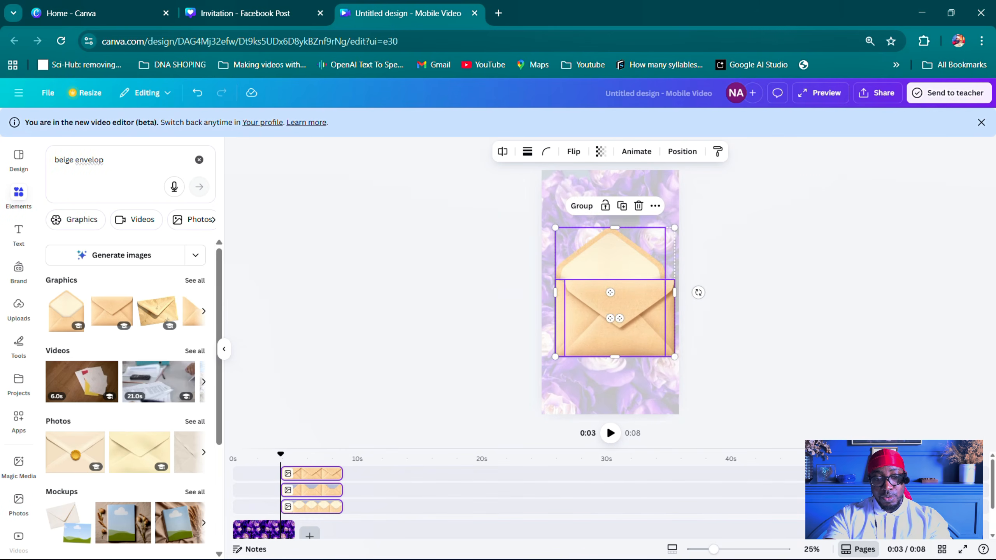
key(ctrl+z)
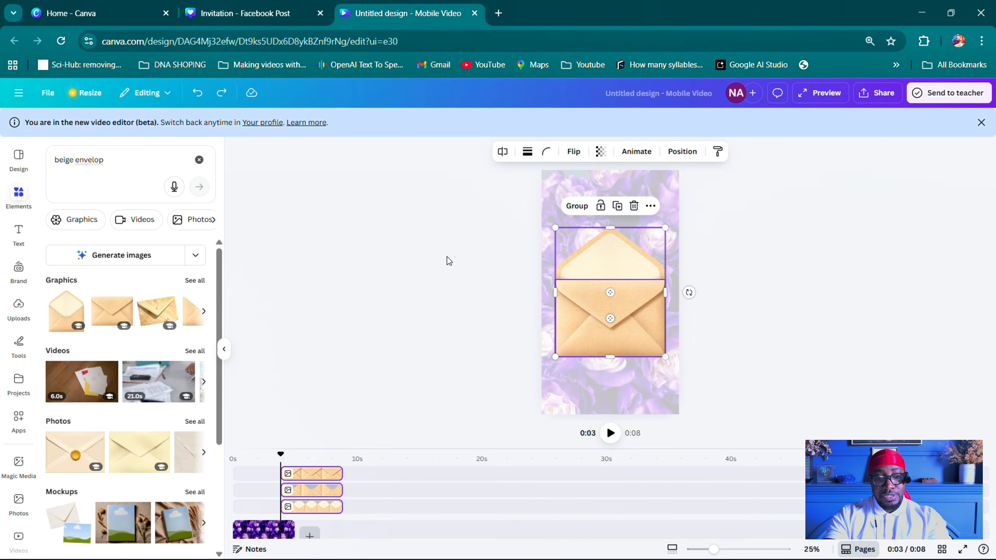
- Shrink the three stacked envelope pieces together and tilt them slightly clockwise in the lower middle of the page
drag(447, 257, 698, 369)
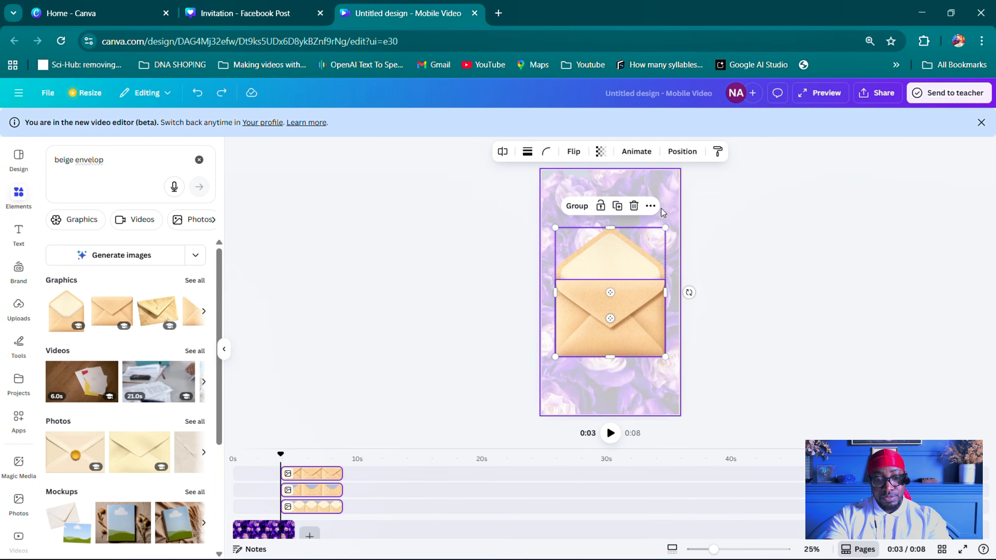
drag(664, 228, 620, 292)
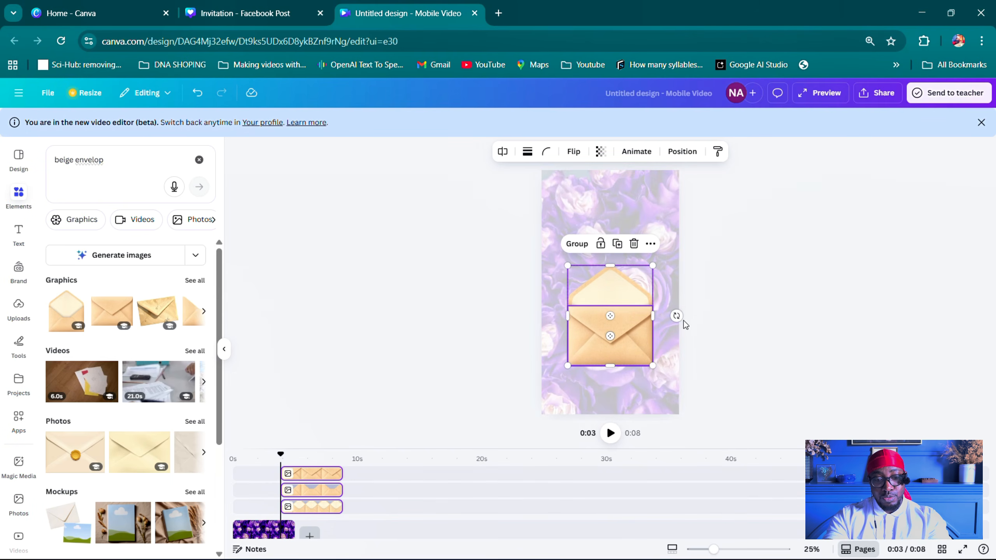
drag(676, 316, 674, 336)
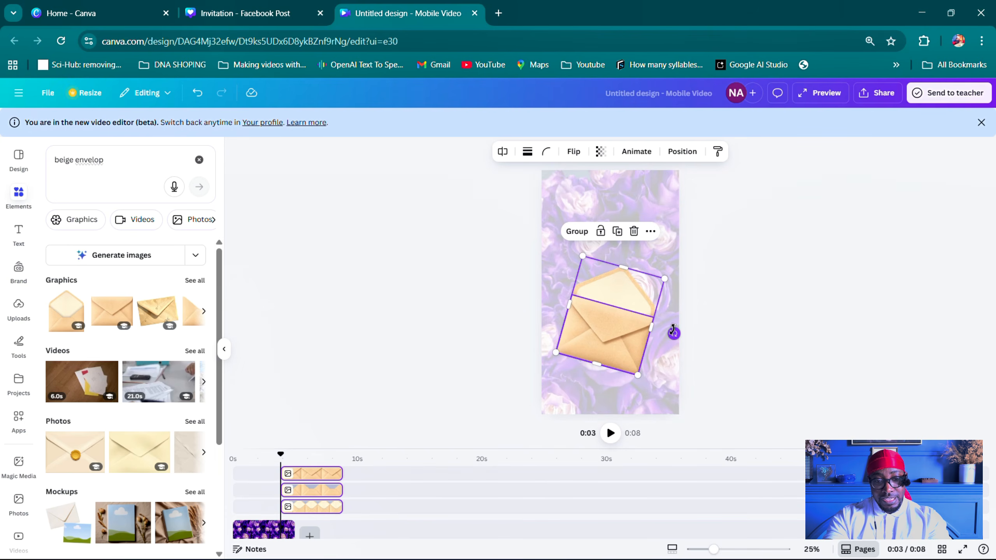
drag(673, 332, 671, 326)
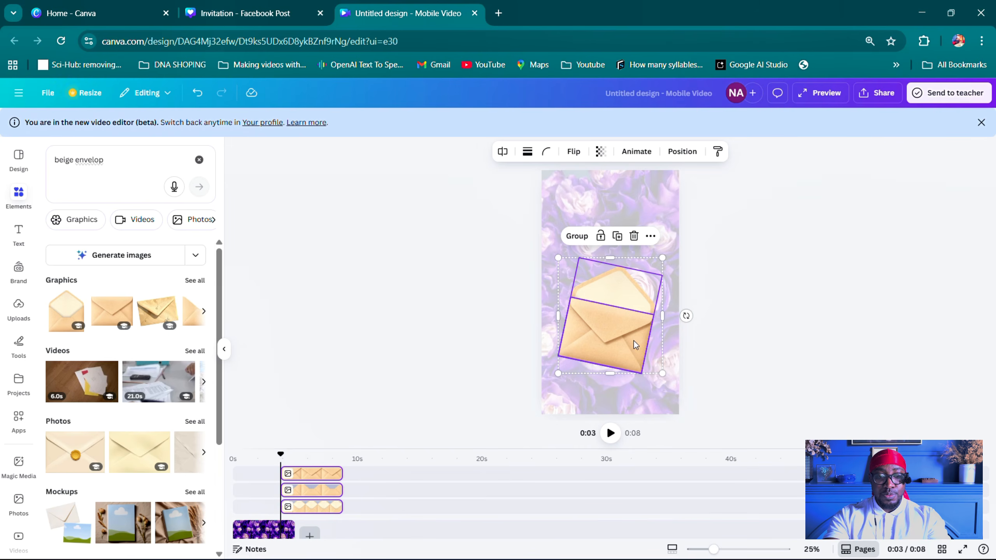
- Recolor the closed envelope and the pocket piece beneath it with the default solid green
click(596, 361)
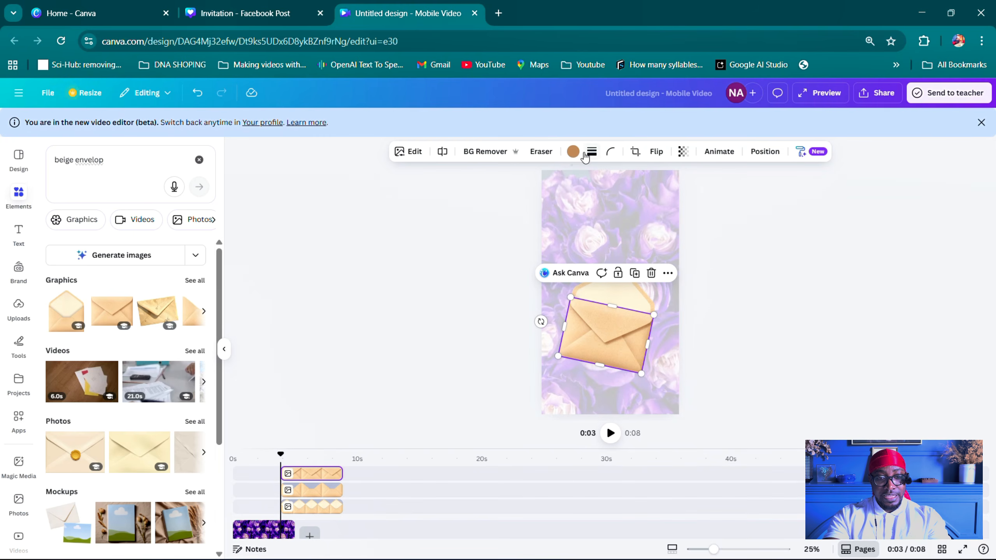
click(573, 151)
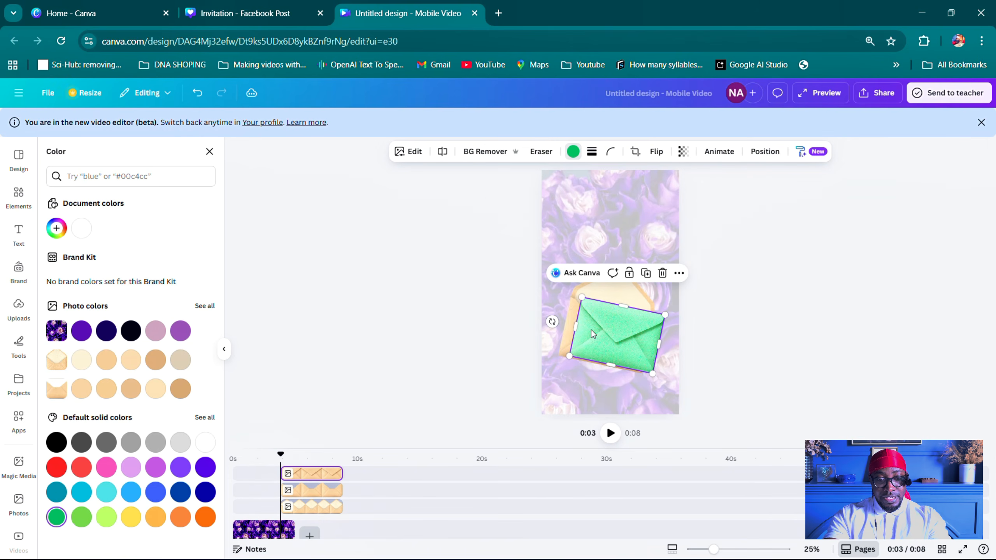
click(571, 318)
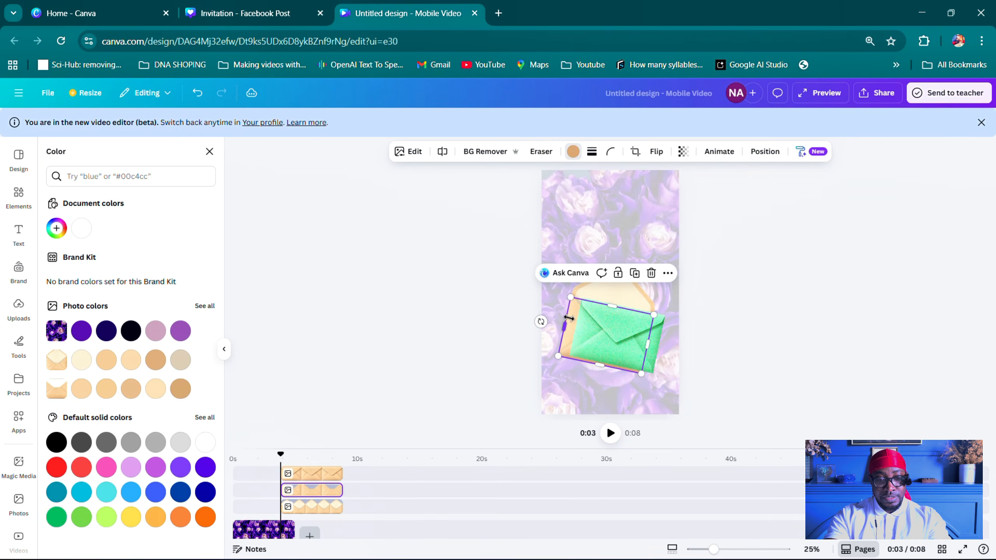
click(573, 152)
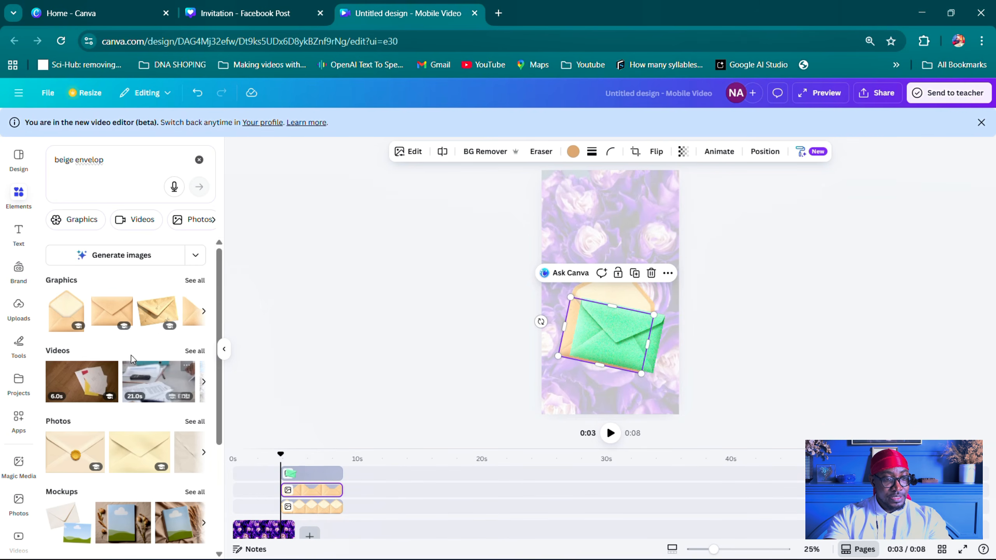
click(573, 152)
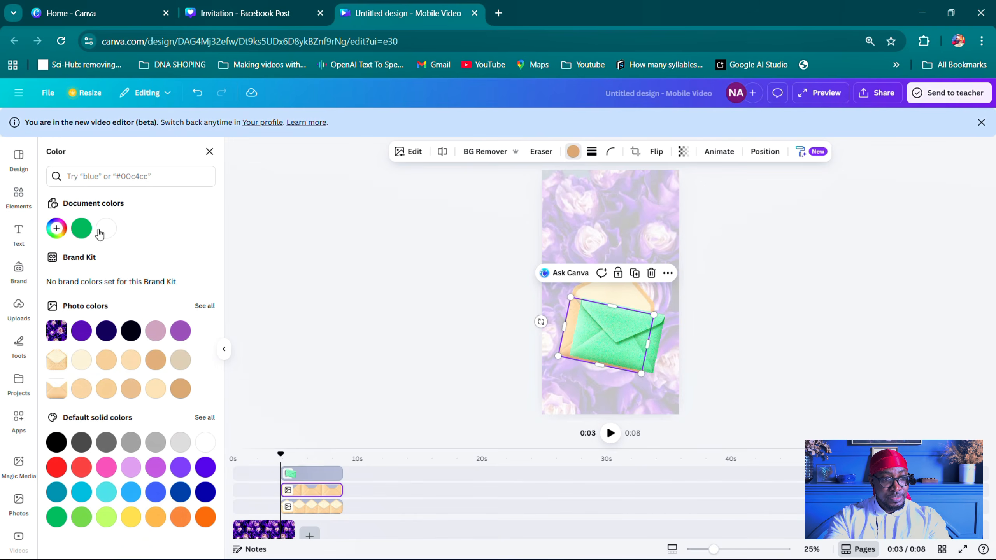
- Recolor the open envelope at the back with the green from the document colors
click(612, 295)
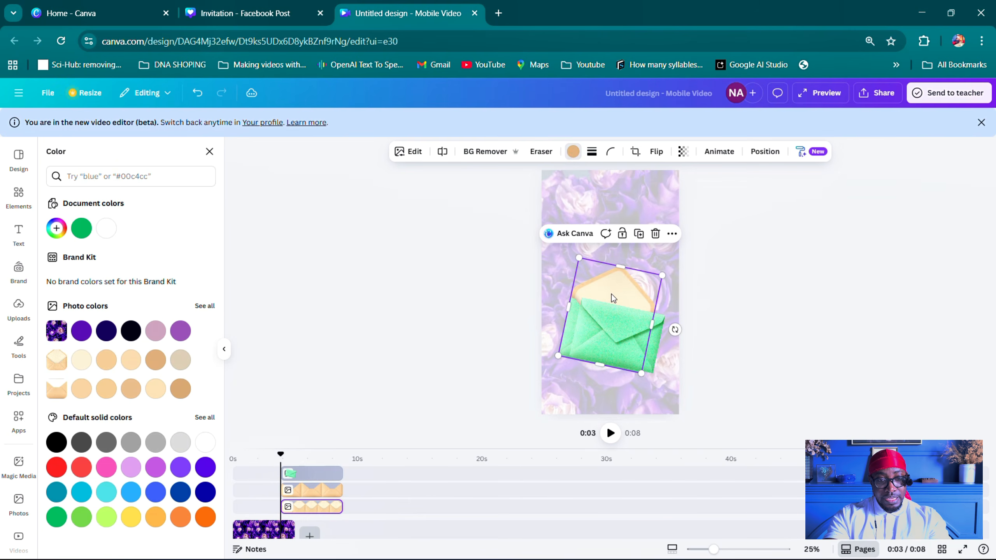
click(573, 152)
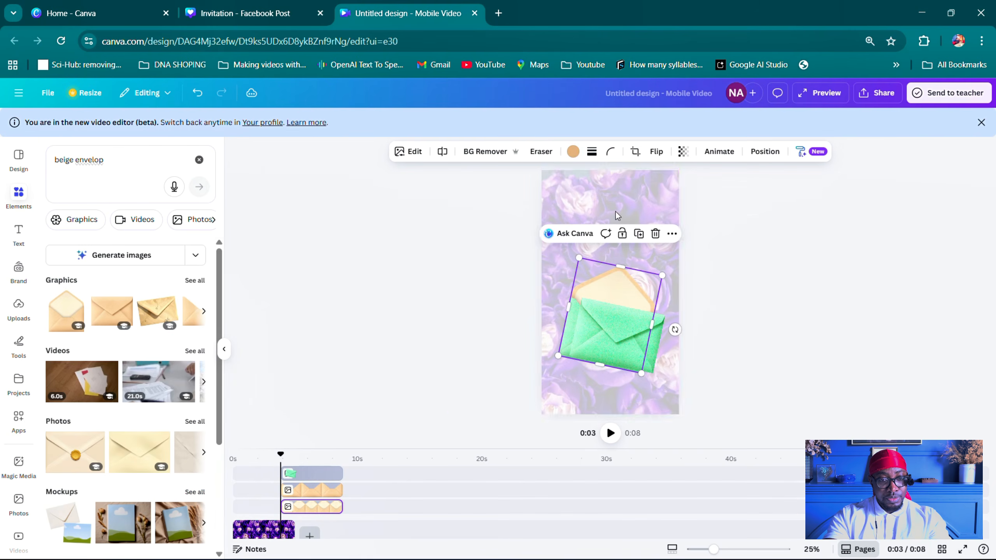
click(574, 153)
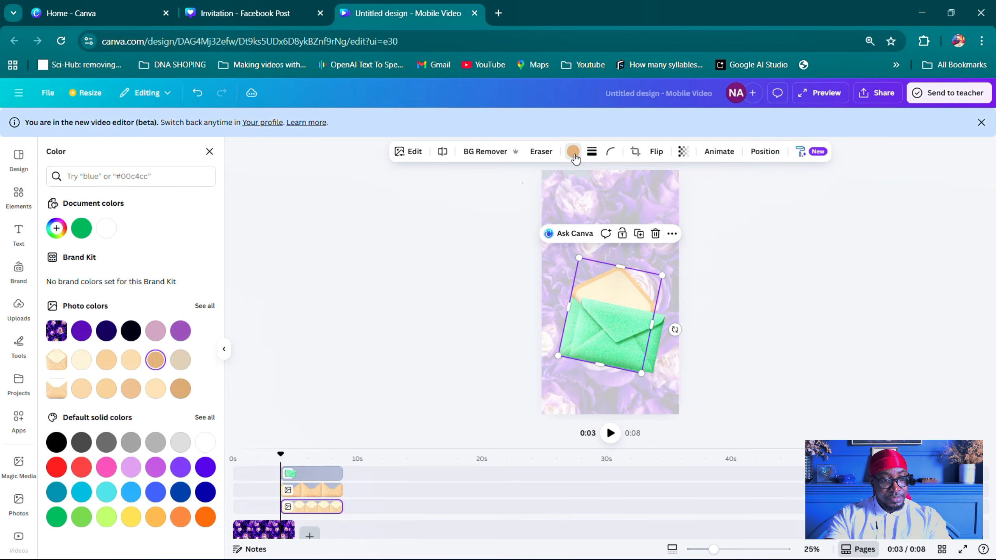
click(81, 228)
- Realign the closed envelope over the green pocket piece and nudge all three envelope pieces slightly down together
click(596, 346)
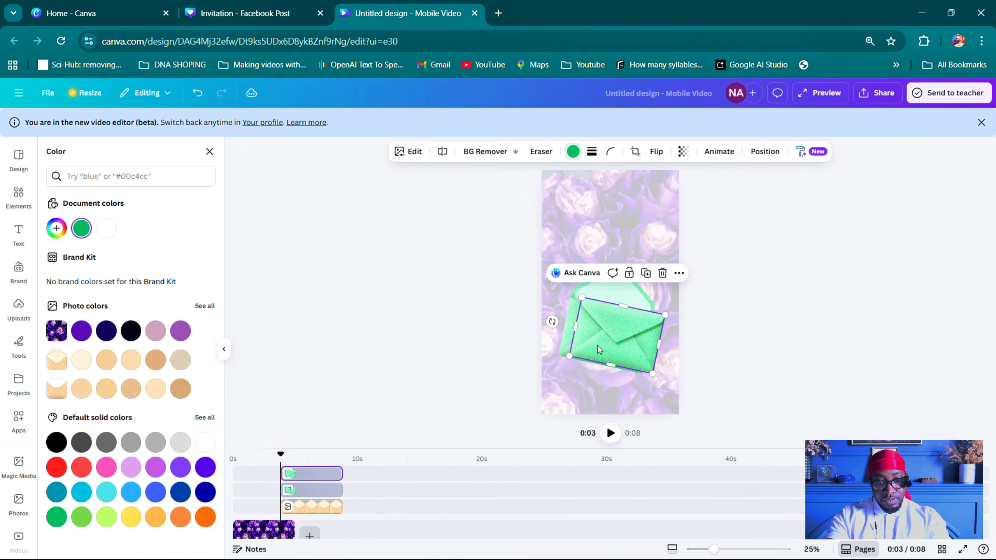
drag(597, 345, 586, 346)
drag(476, 317, 703, 390)
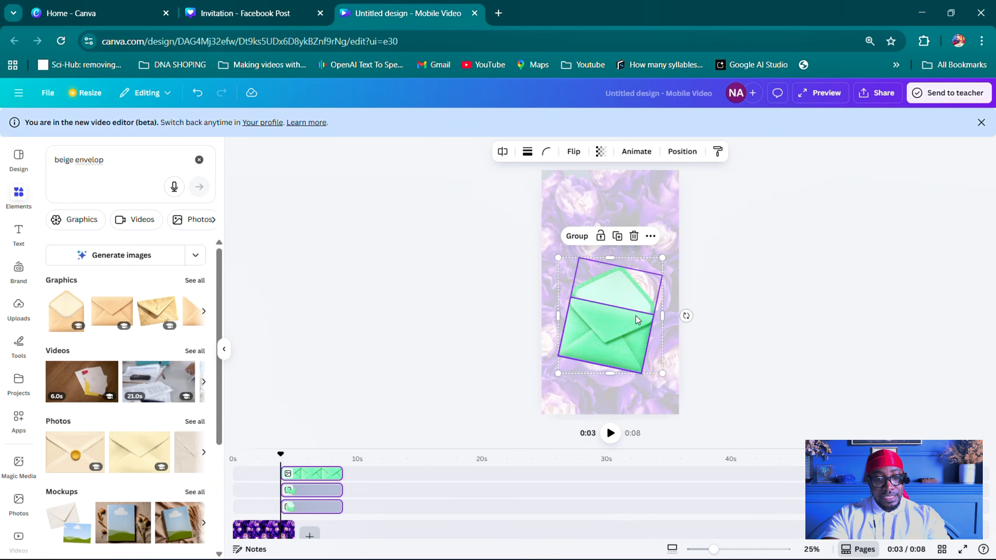
drag(637, 299, 635, 302)
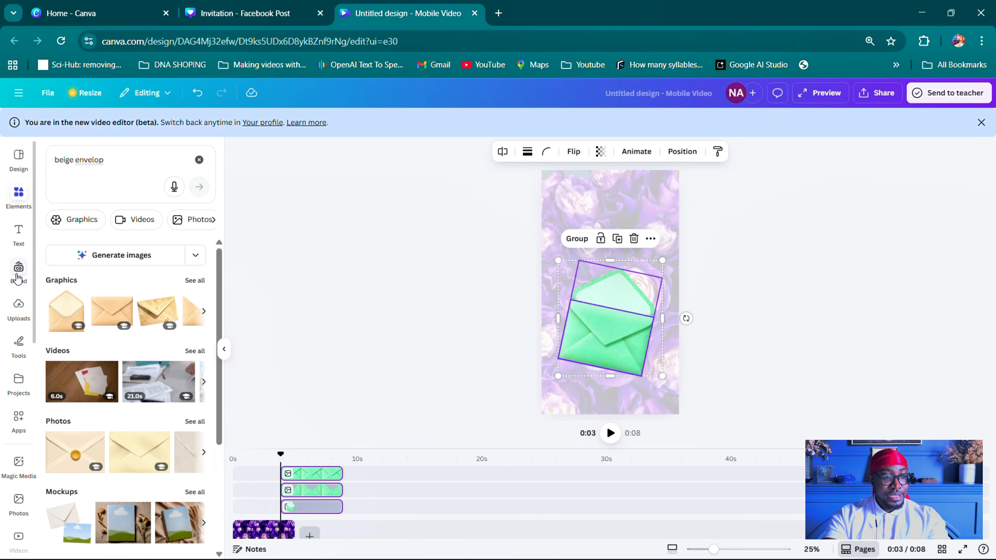
- Open the uploaded videos and try adding the Thank You video to the main timeline track, undoing the insertion
click(24, 317)
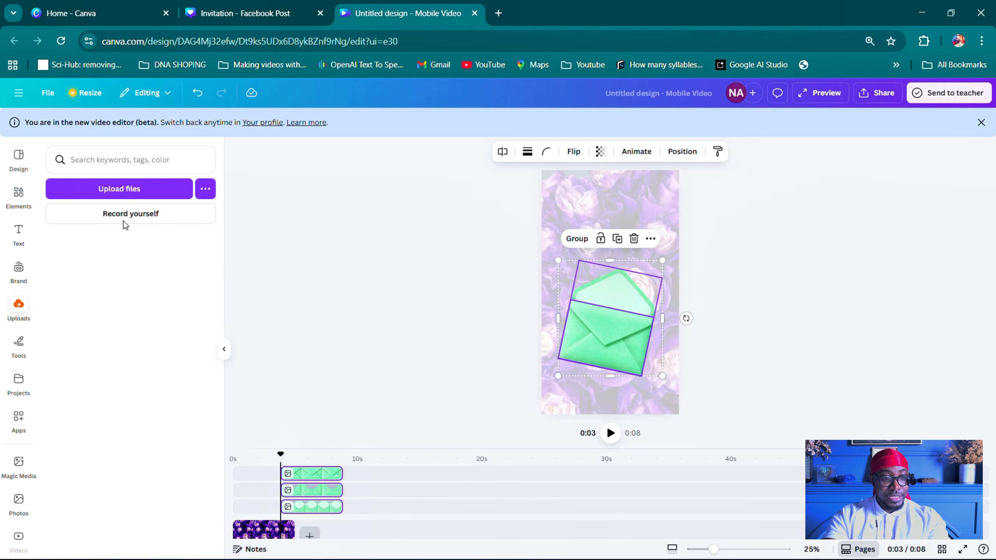
click(90, 243)
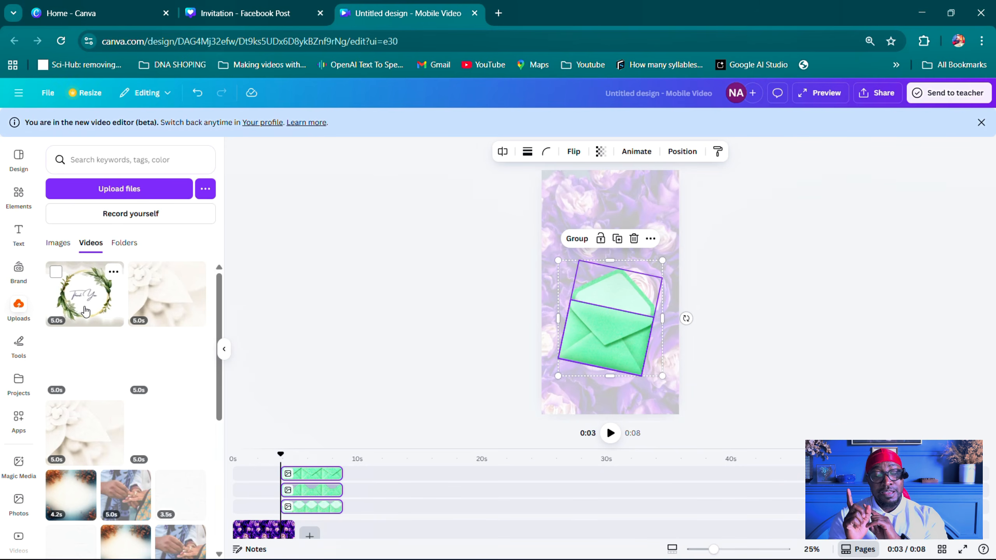
click(90, 308)
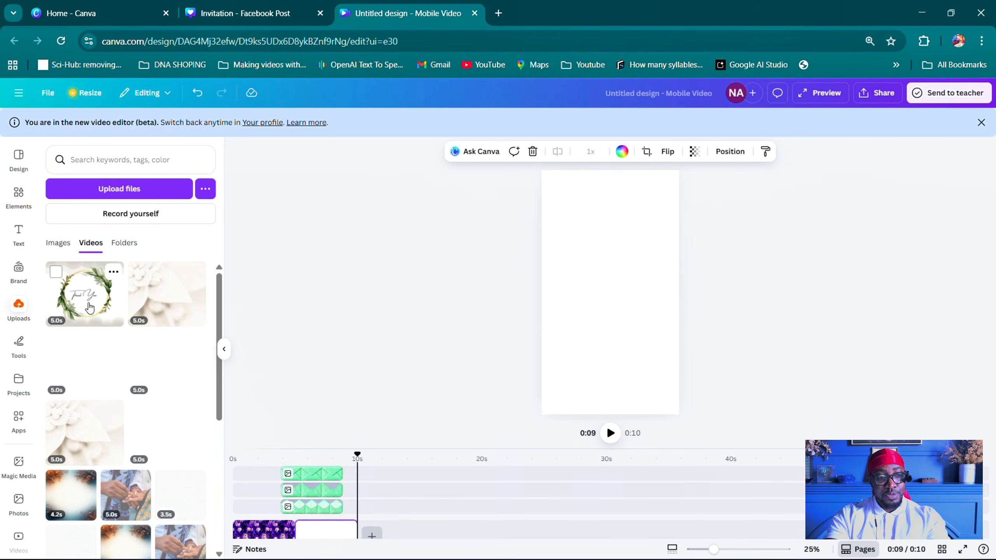
key(ctrl+z)
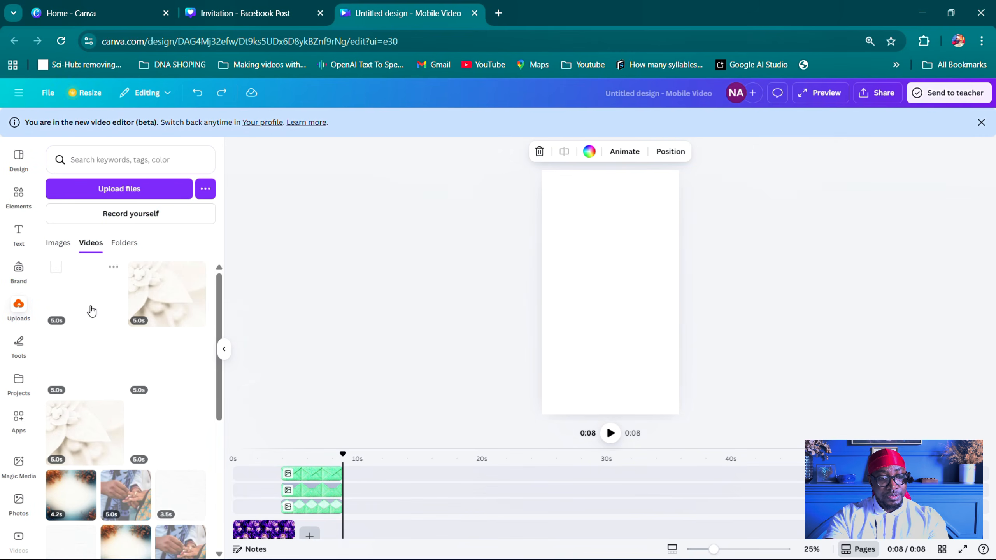
- Move the three envelope clips to the start of the timeline and return the playhead to 0:00
click(322, 506)
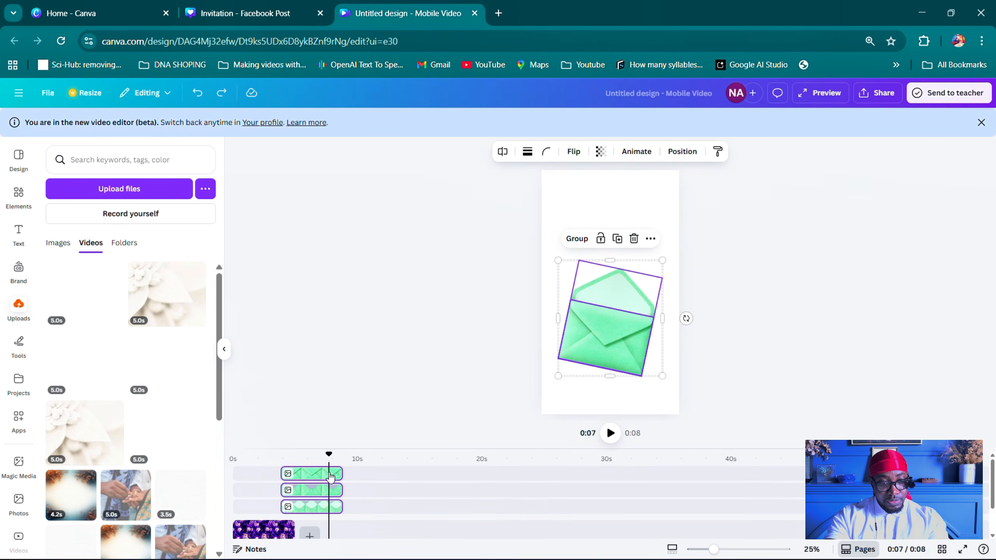
drag(329, 480, 283, 480)
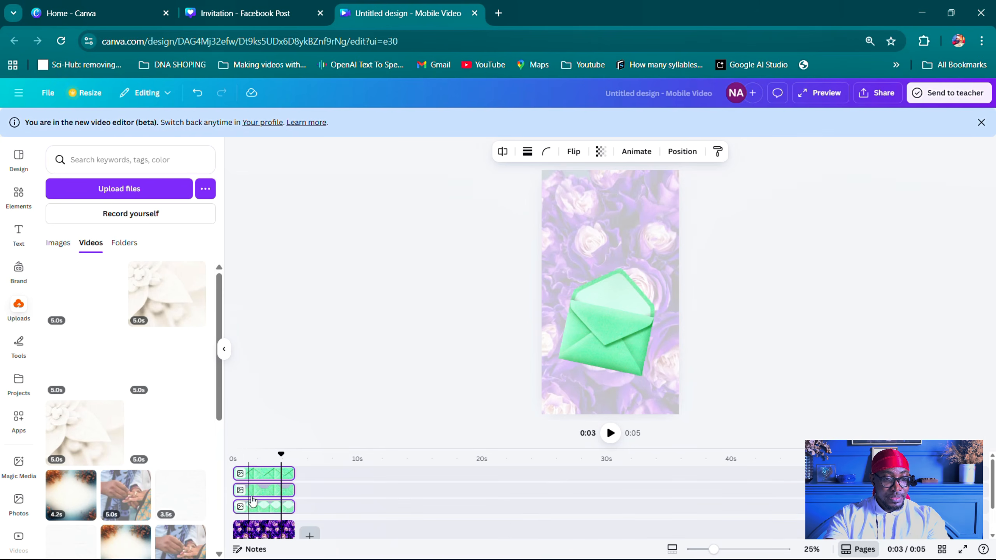
drag(284, 454, 233, 455)
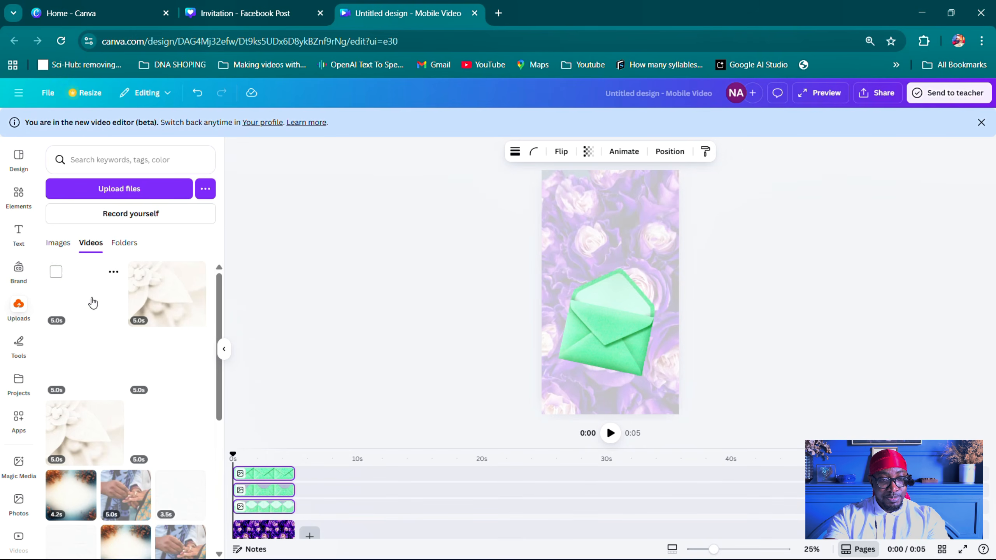
- Place the uploaded Thank You and Save the Date videos as overlays, shrinking each to a small card in the page's upper-left corner
drag(87, 307, 572, 204)
drag(635, 246, 597, 228)
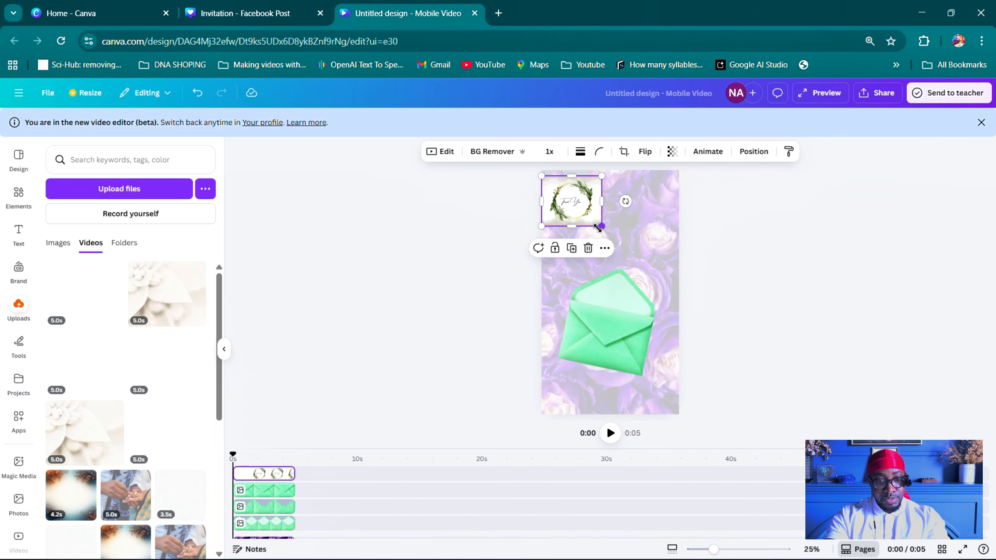
click(159, 295)
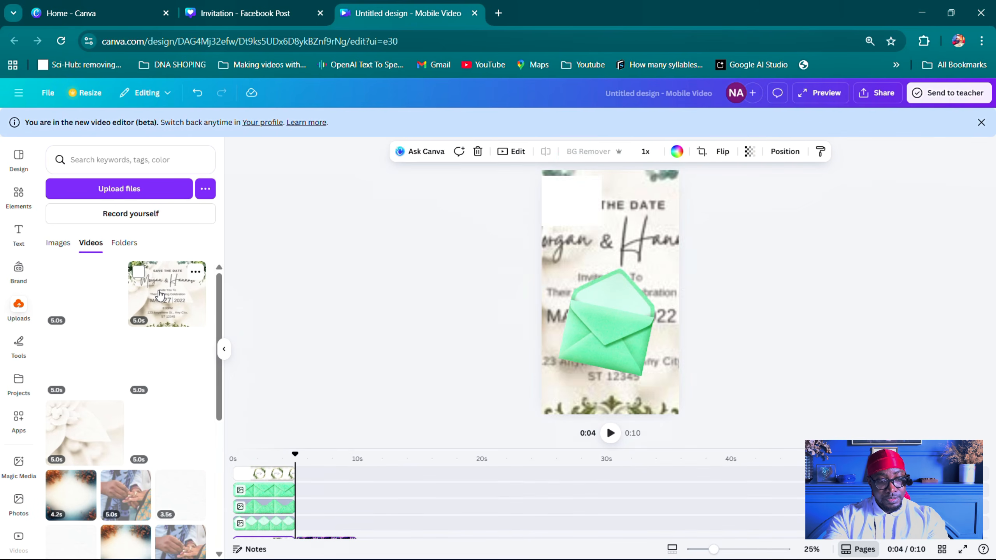
key(ctrl+z)
drag(167, 289, 592, 237)
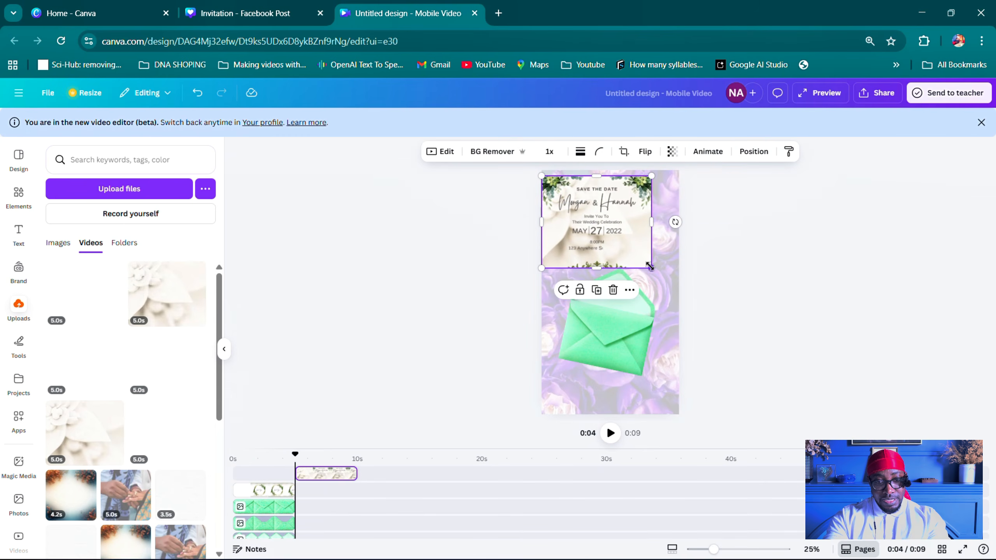
drag(651, 268, 601, 226)
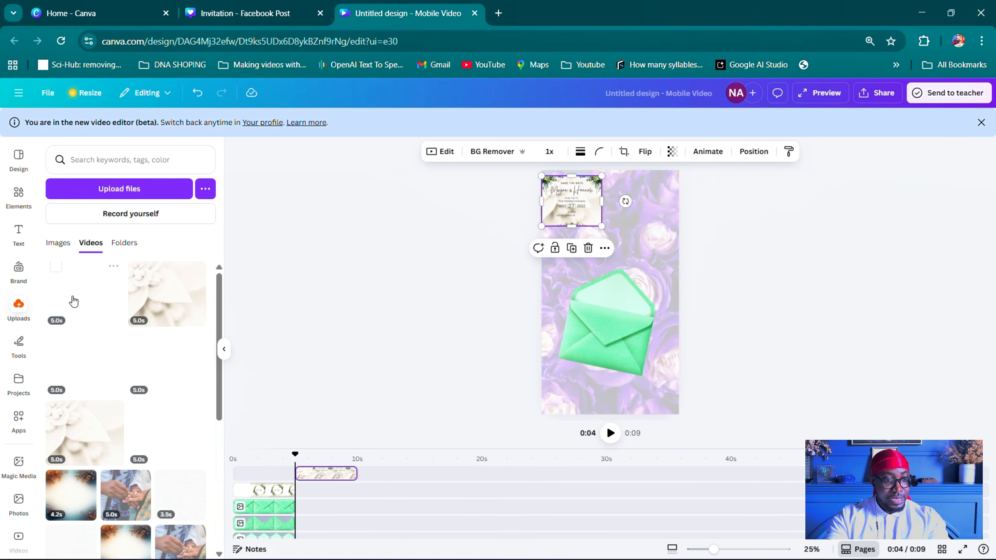
- Add another uploaded wreath card video as an overlay, size it to match the corner cards and stagger the stack
click(351, 347)
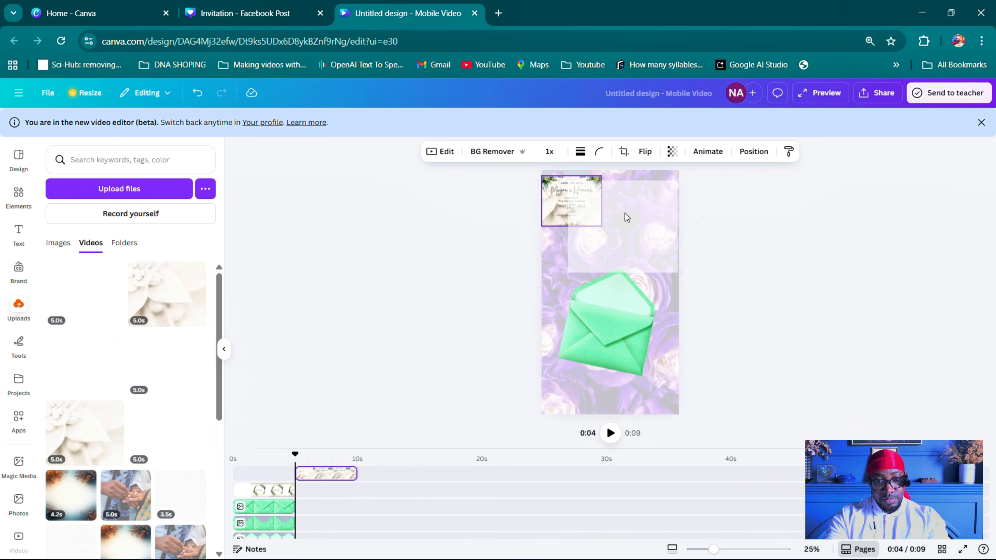
drag(671, 270, 620, 233)
drag(589, 196, 561, 191)
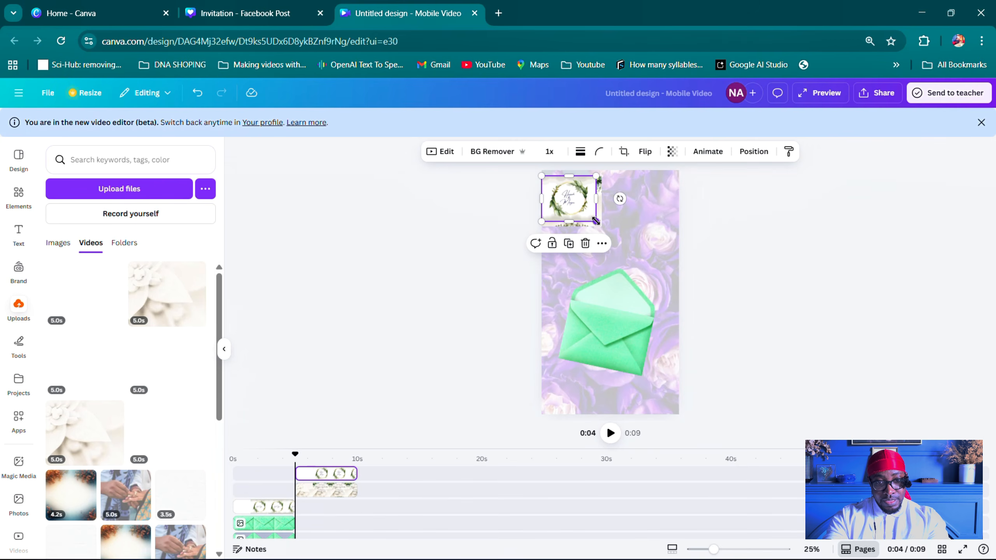
drag(595, 221, 601, 226)
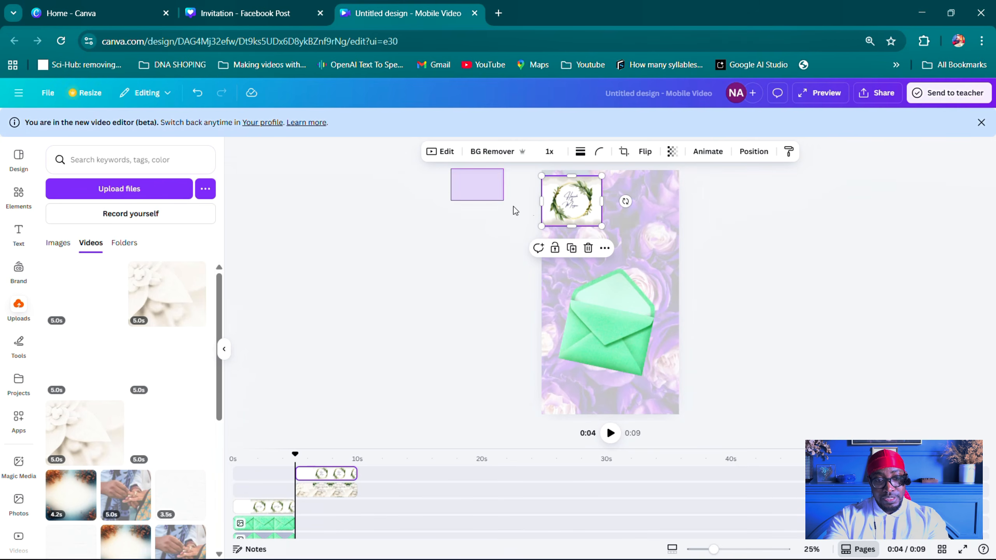
click(537, 228)
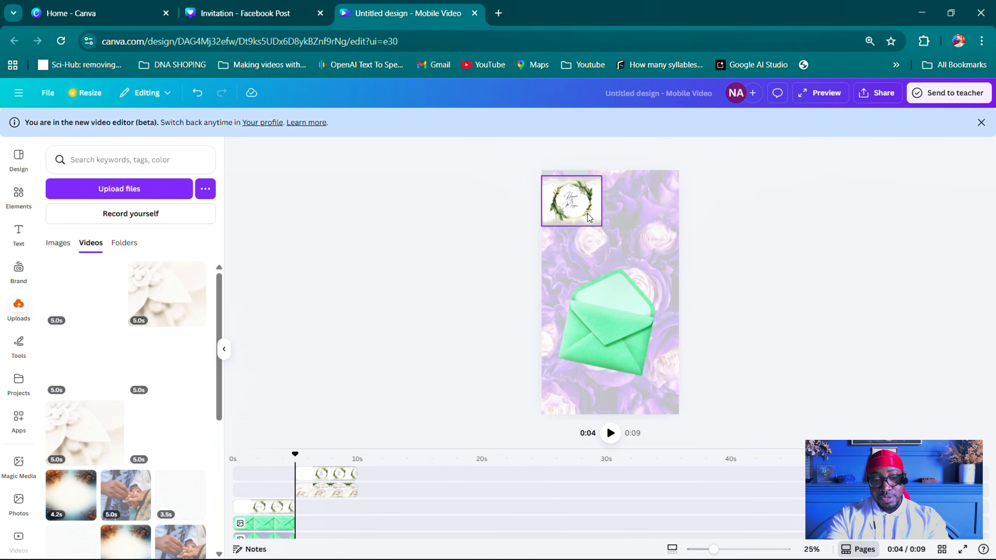
drag(585, 208, 553, 208)
- Rotate the three staggered card videos upside down together and shrink them as one selection
drag(497, 190, 595, 274)
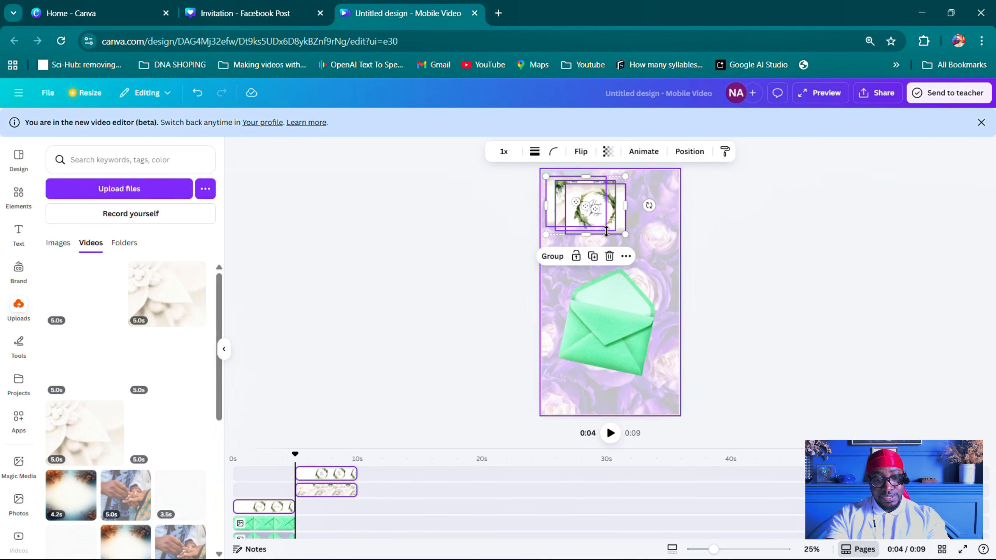
drag(649, 205, 476, 205)
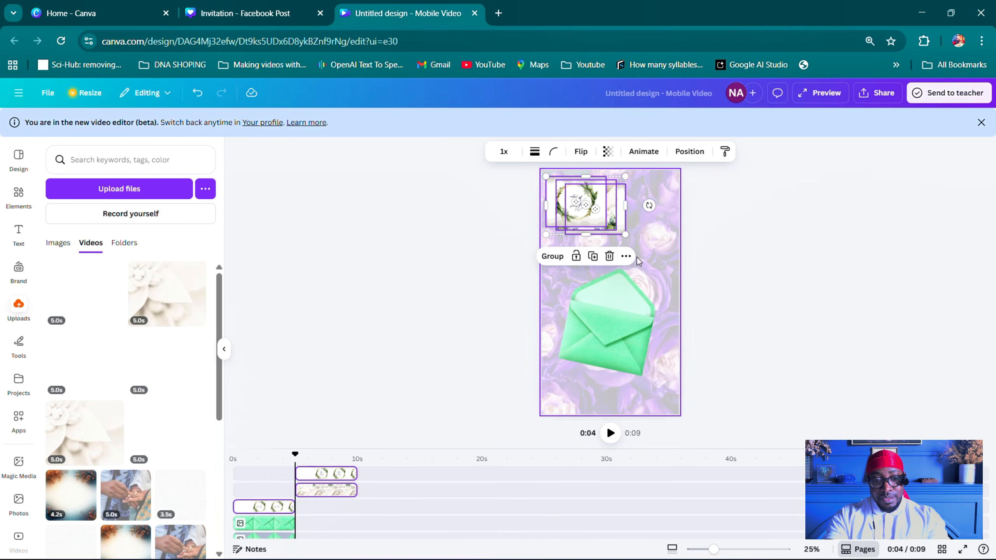
drag(627, 235, 597, 216)
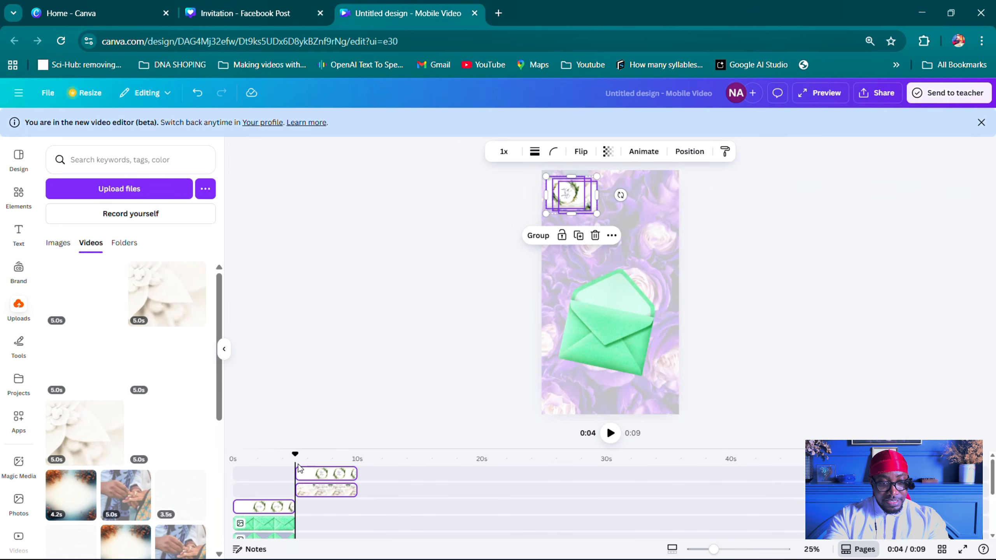
- Move the two later card clips to the start of the timeline and place all three cards, tilted, over the green envelope
drag(306, 481, 259, 473)
drag(328, 490, 265, 493)
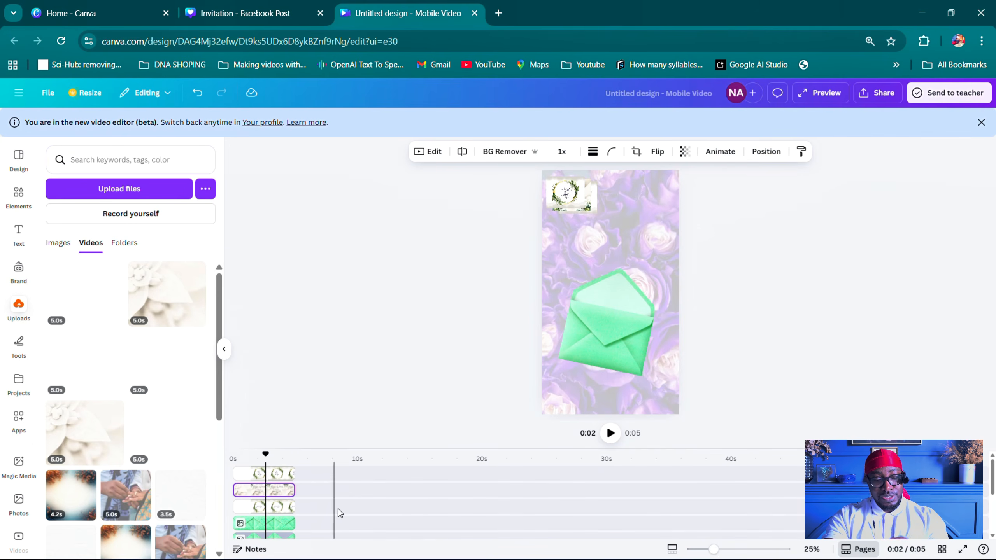
shift+click(276, 481)
shift+click(287, 505)
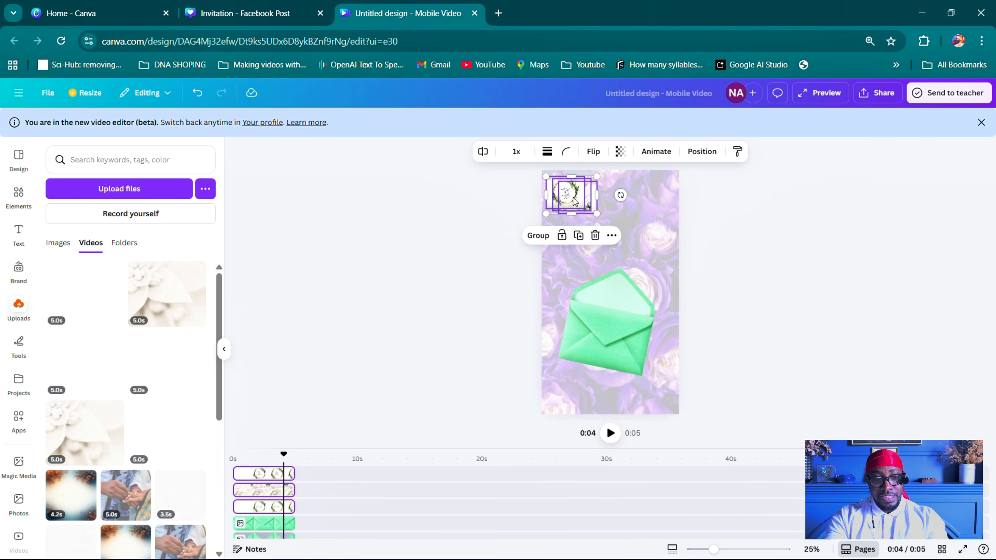
drag(574, 201, 612, 332)
- Set the closed envelope's transparency to 0
click(616, 362)
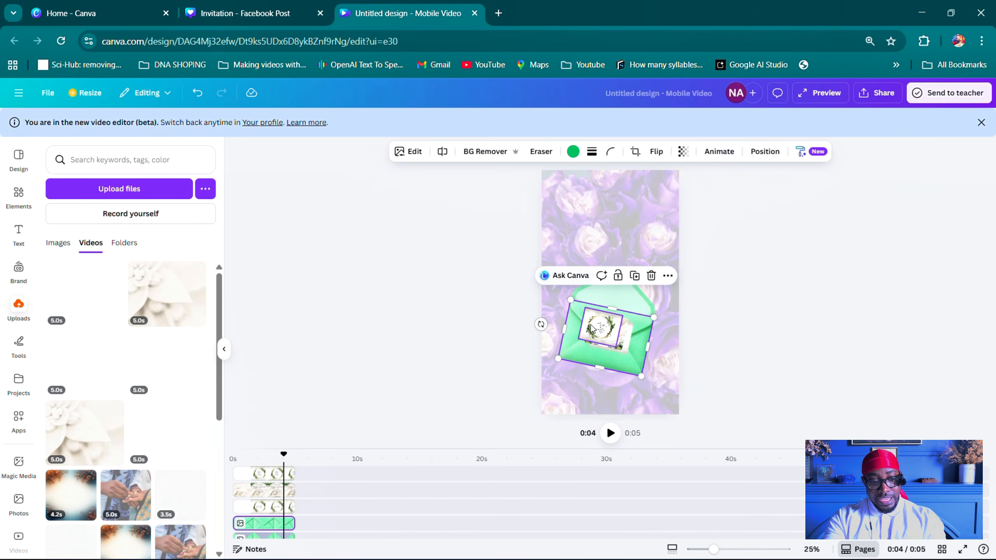
click(262, 526)
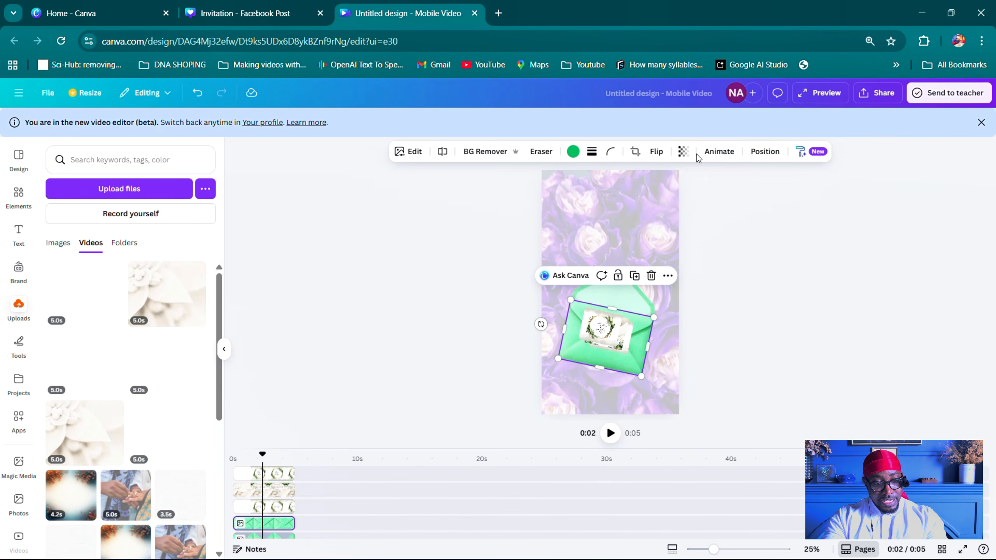
click(683, 151)
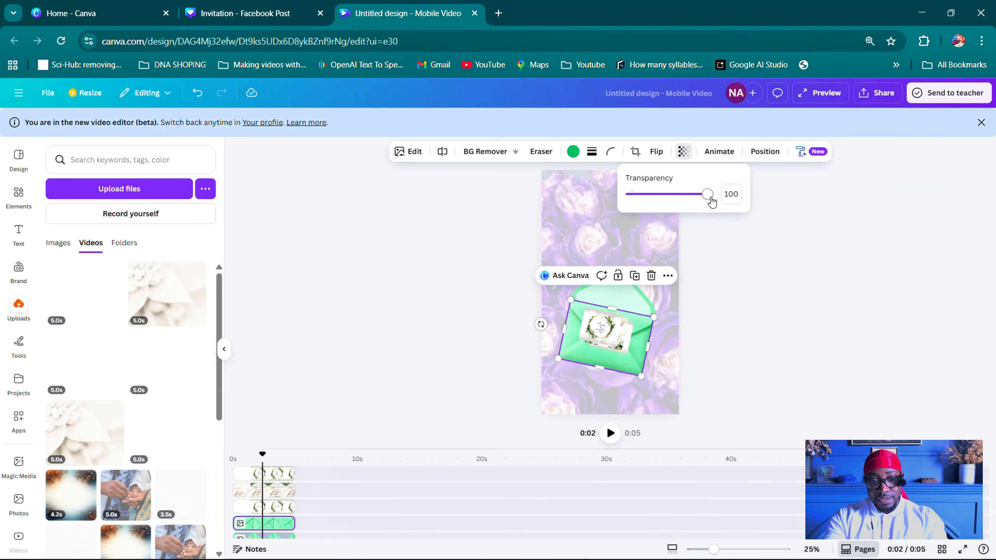
drag(707, 194, 622, 202)
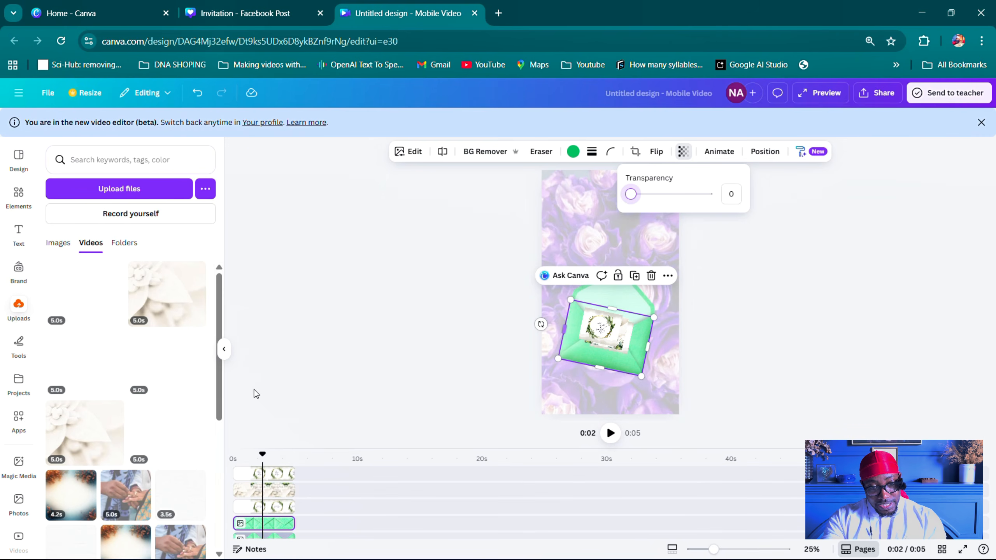
- Enlarge the three card videos together slightly so they fill more of the envelope pocket
click(278, 506)
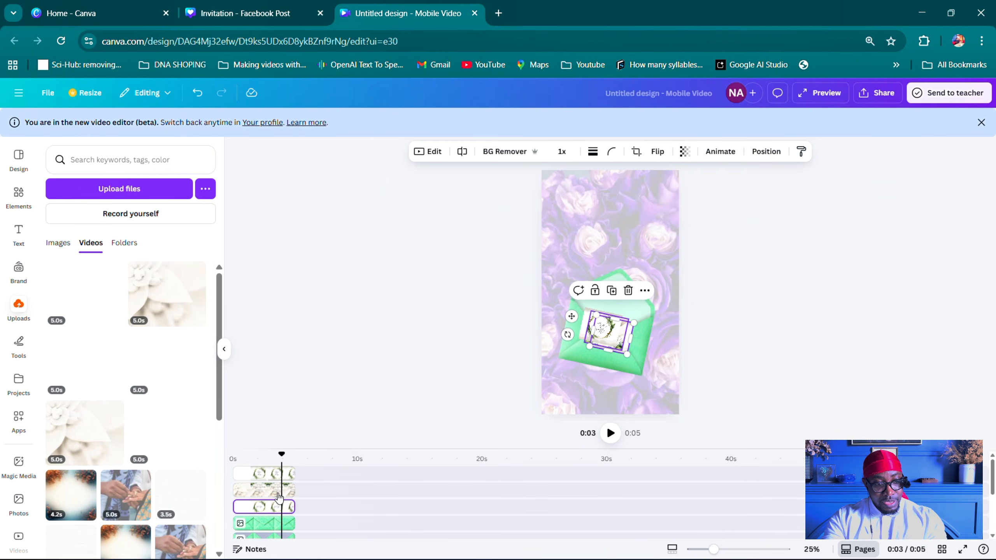
shift+click(273, 475)
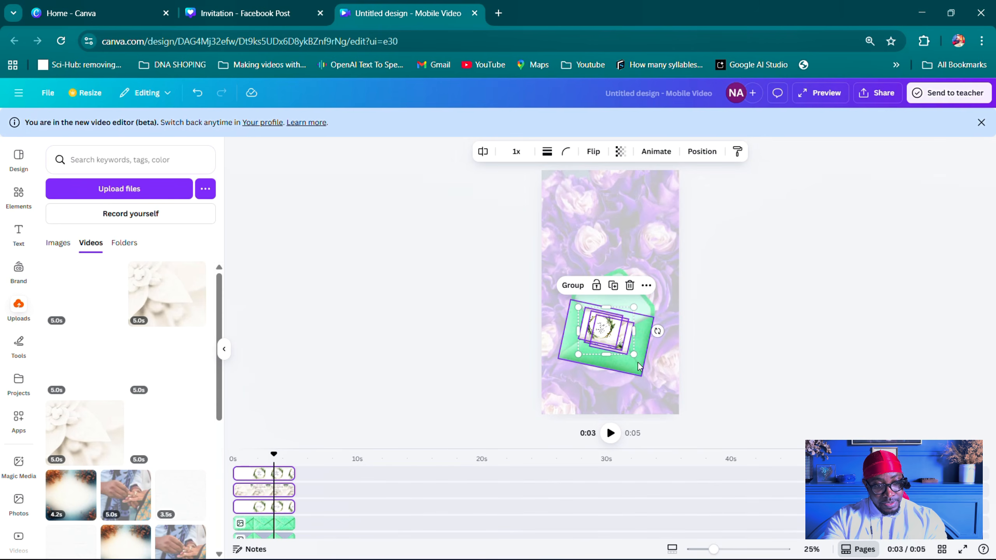
drag(634, 355, 610, 342)
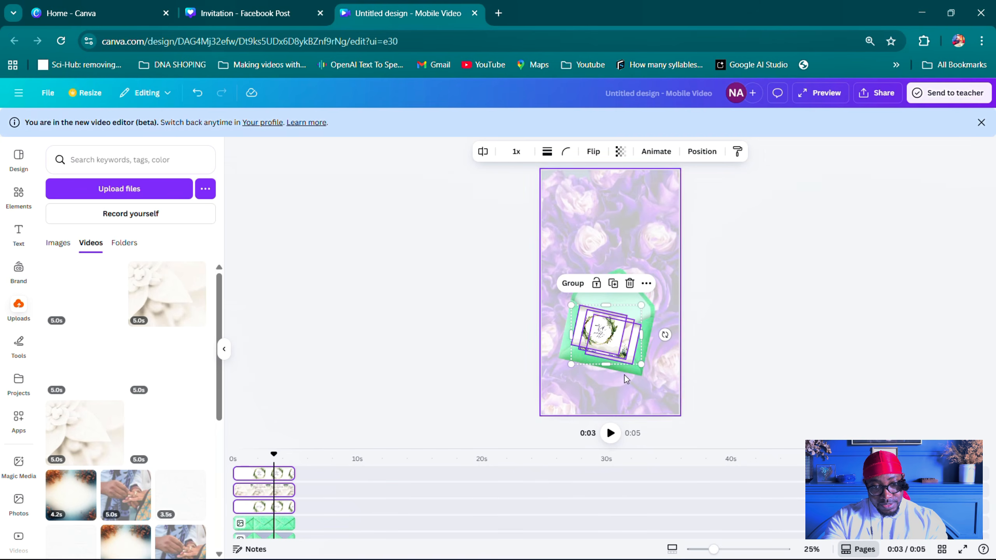
- Restore the closed envelope's transparency to 100
click(286, 523)
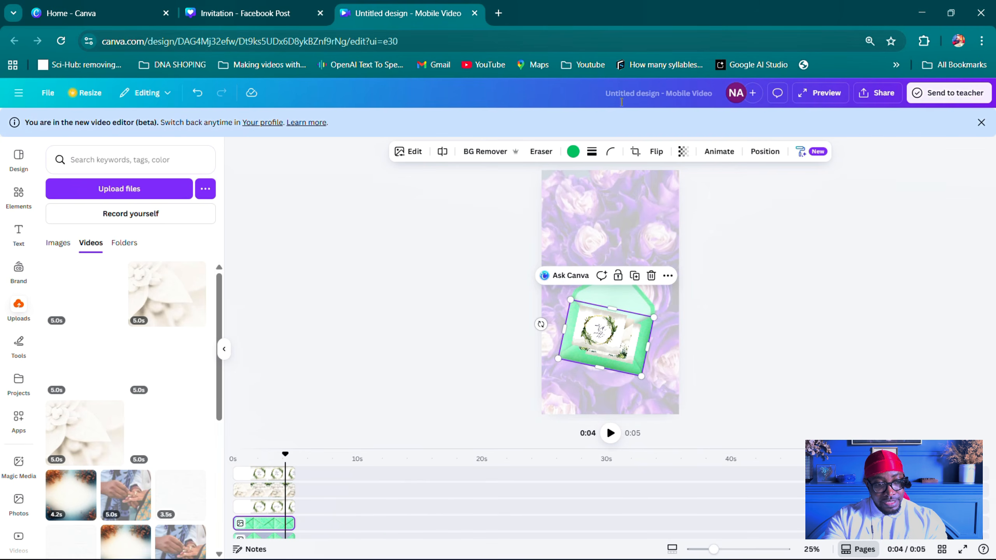
click(683, 152)
drag(637, 193, 739, 185)
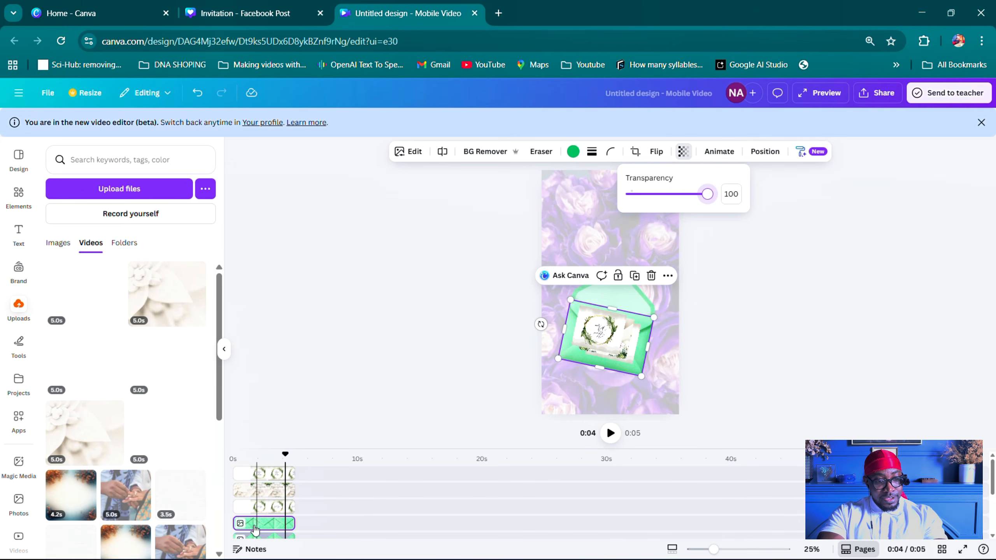
- Move the three card videos in the layer order below the closed envelope and pocket, just above the open envelope
click(262, 509)
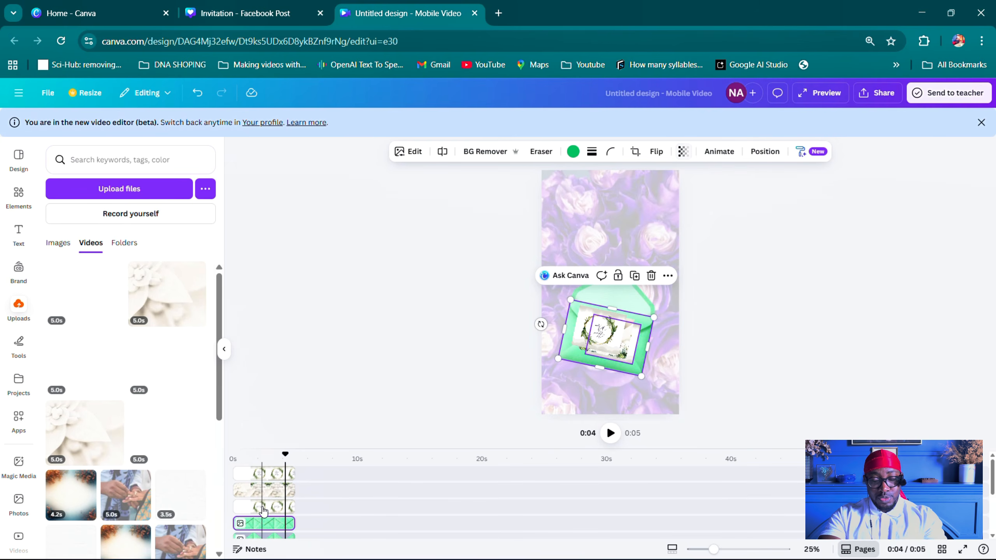
shift+click(271, 491)
shift+click(270, 473)
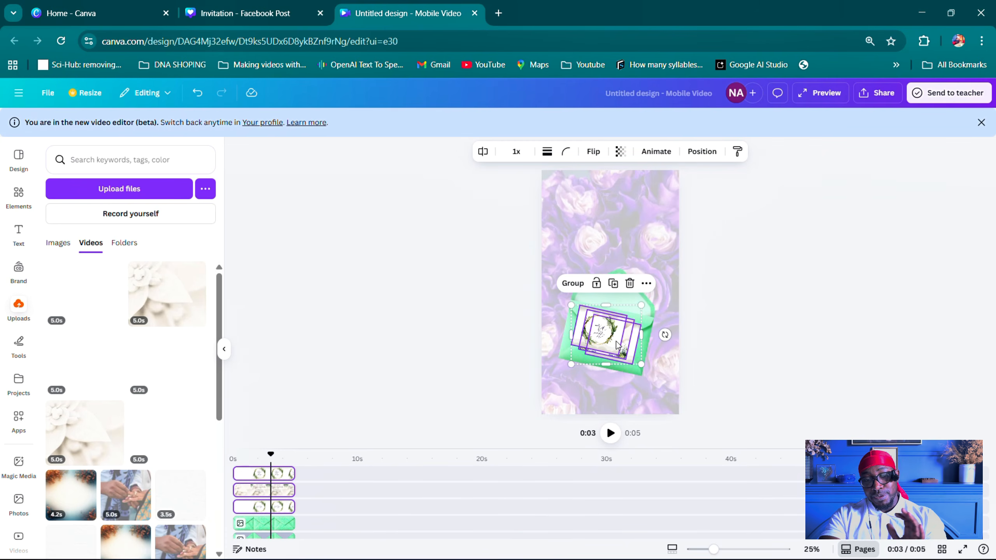
right_click(641, 313)
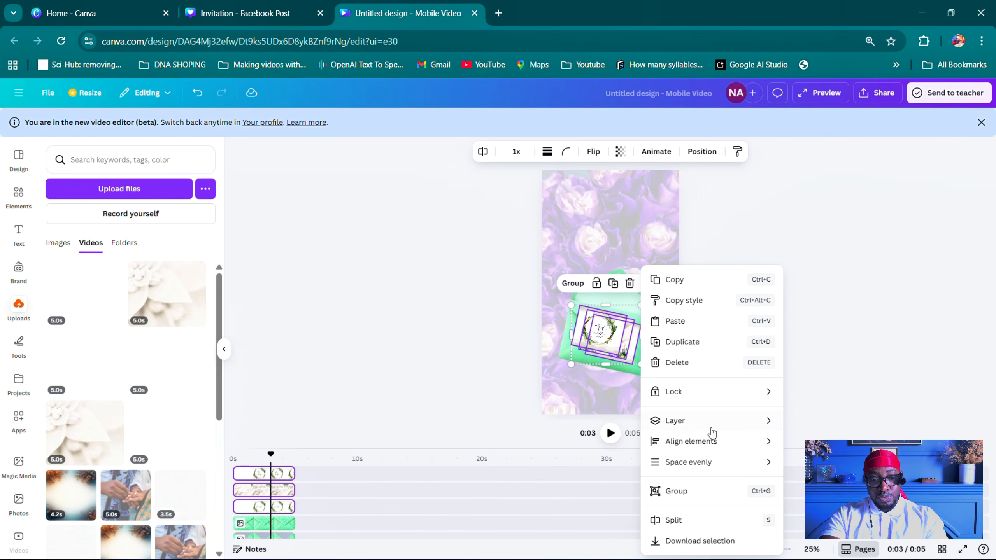
mouse_move(713, 419)
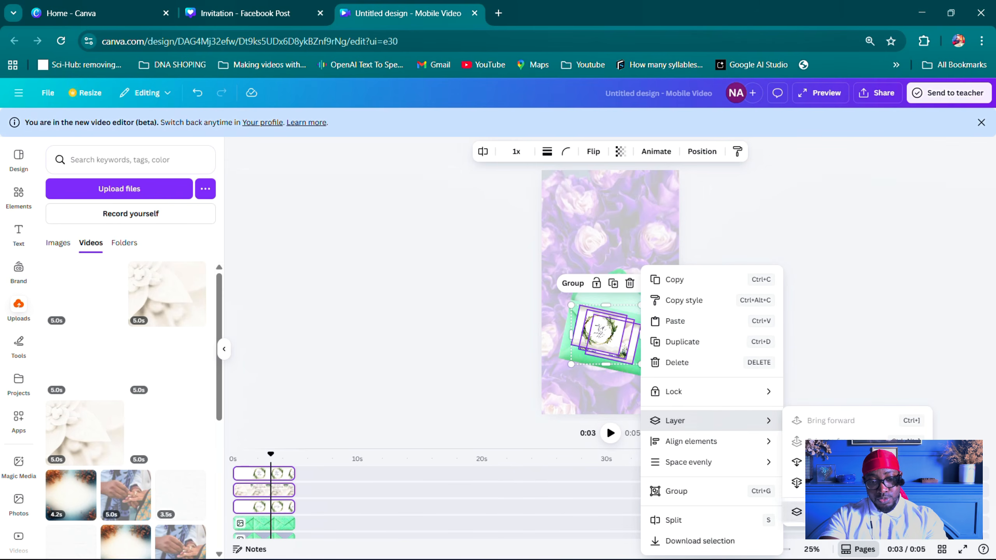
click(824, 512)
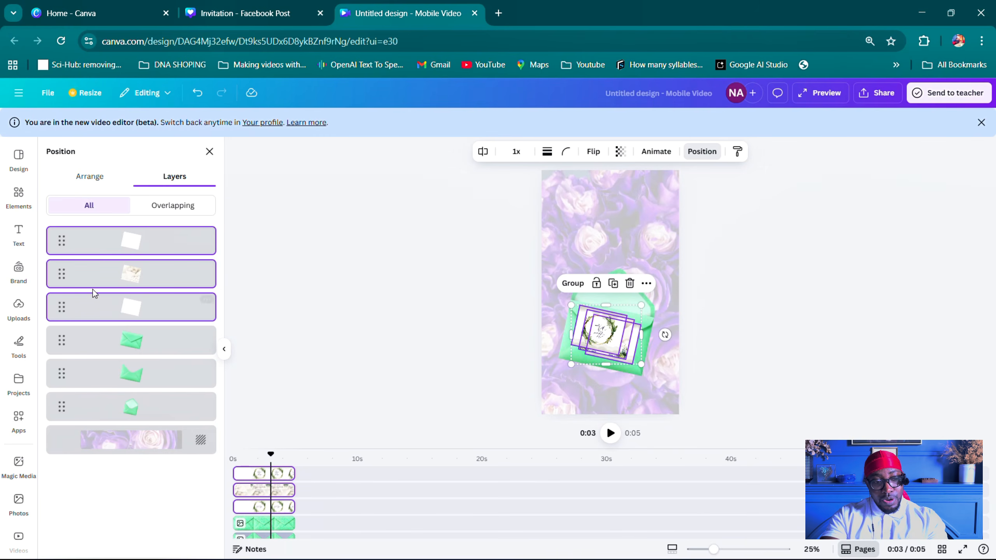
drag(151, 246, 155, 398)
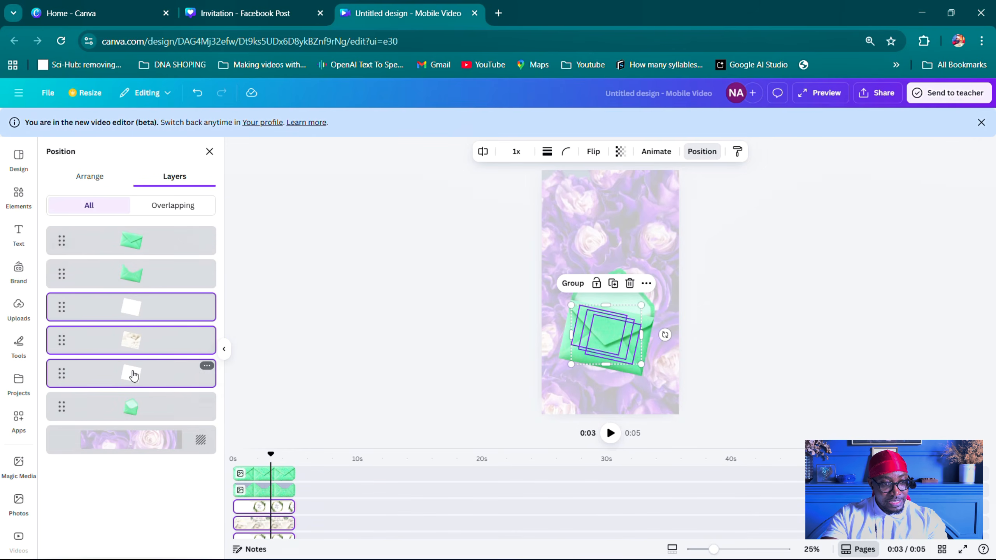
- Hide the closed envelope on the top layer by setting its transparency to 0, and deselect it
click(269, 481)
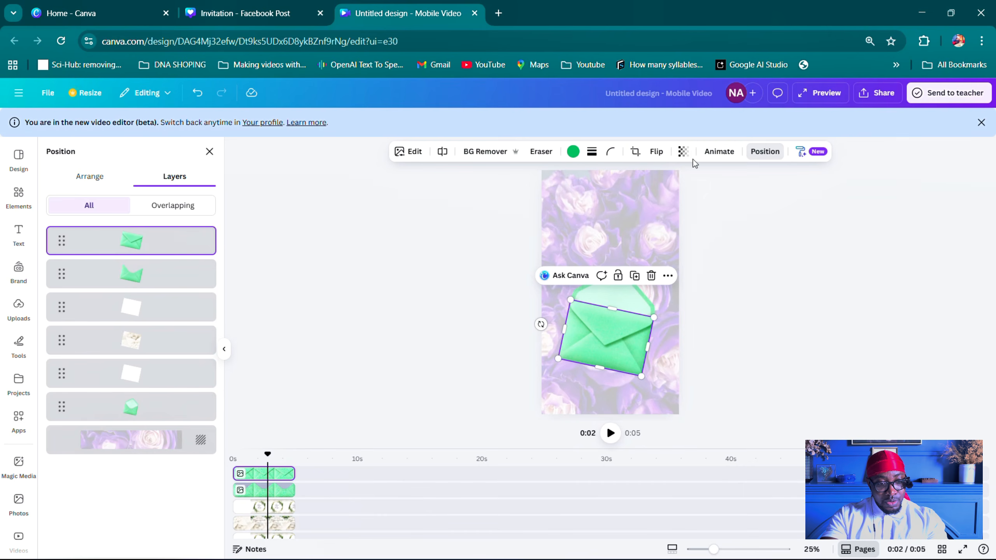
click(683, 152)
drag(684, 196, 617, 203)
click(792, 250)
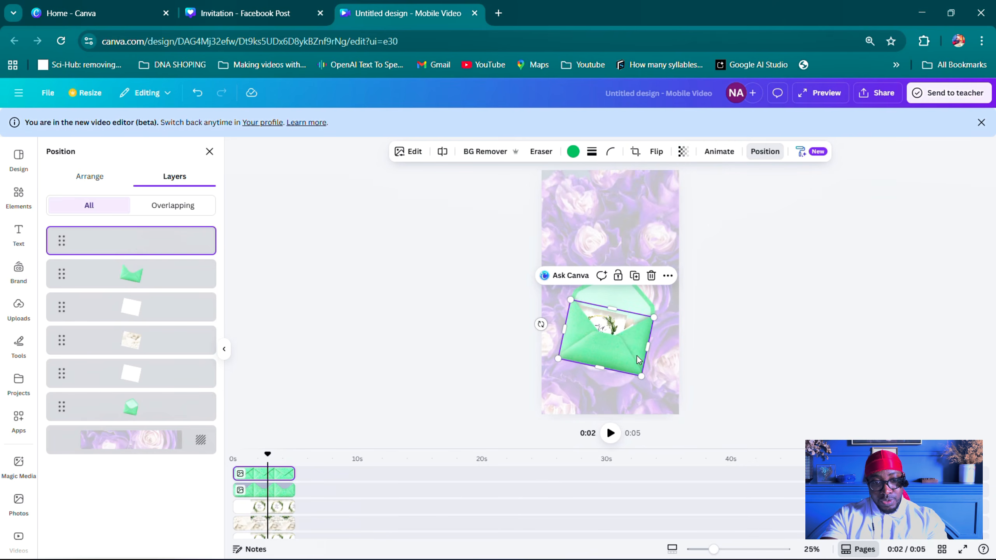
click(724, 317)
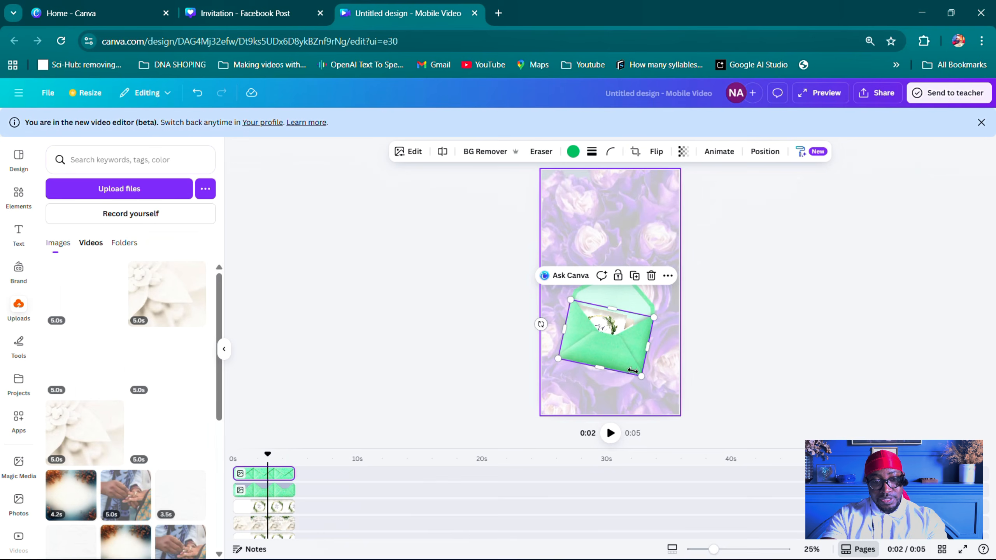
click(314, 434)
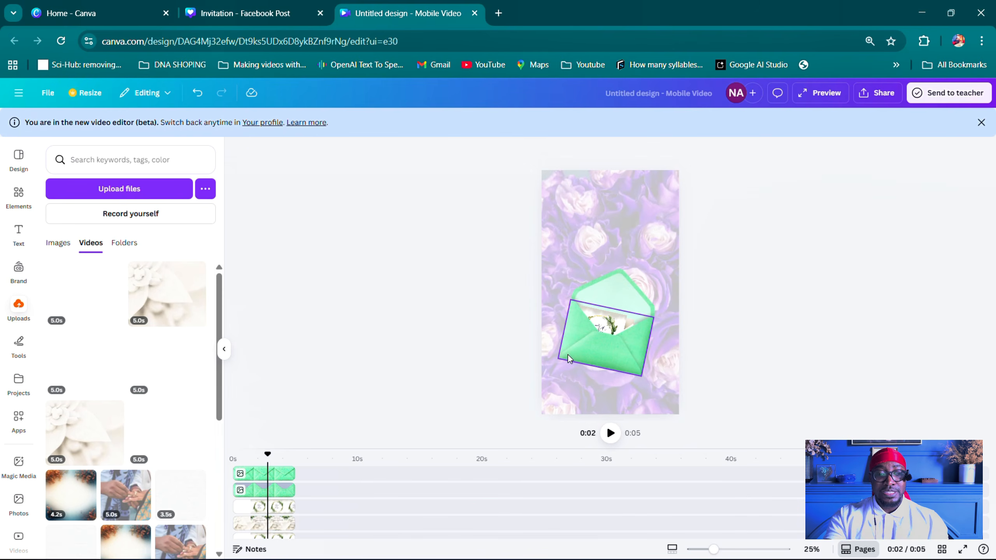
- Nudge the three card videos together slightly up and to the left so they show more above the envelope pocket
scroll(612, 362, up, 5)
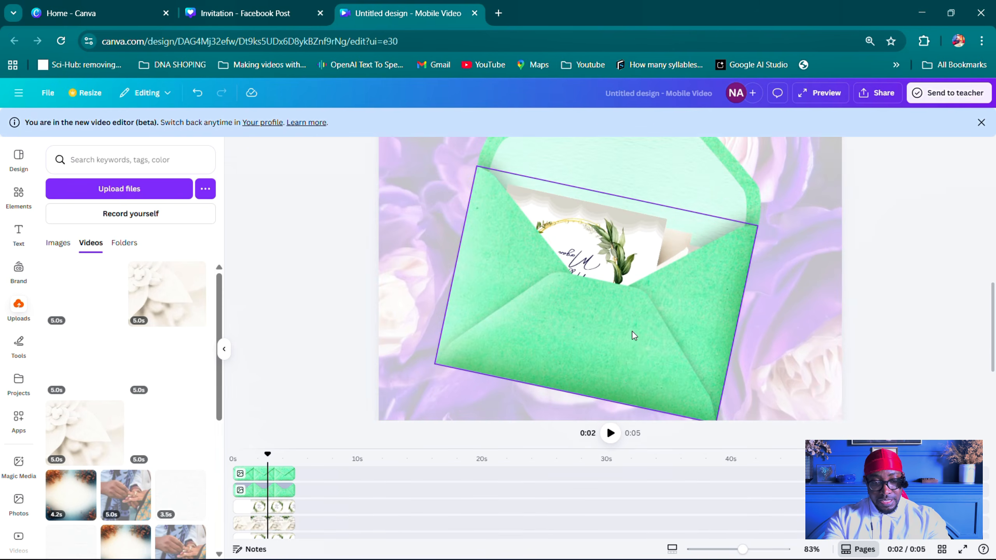
click(625, 243)
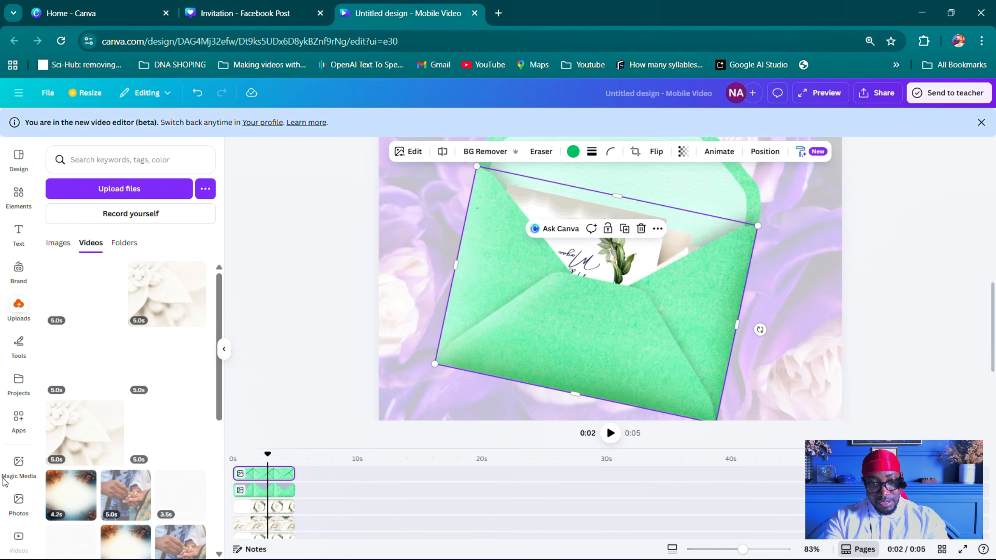
click(283, 506)
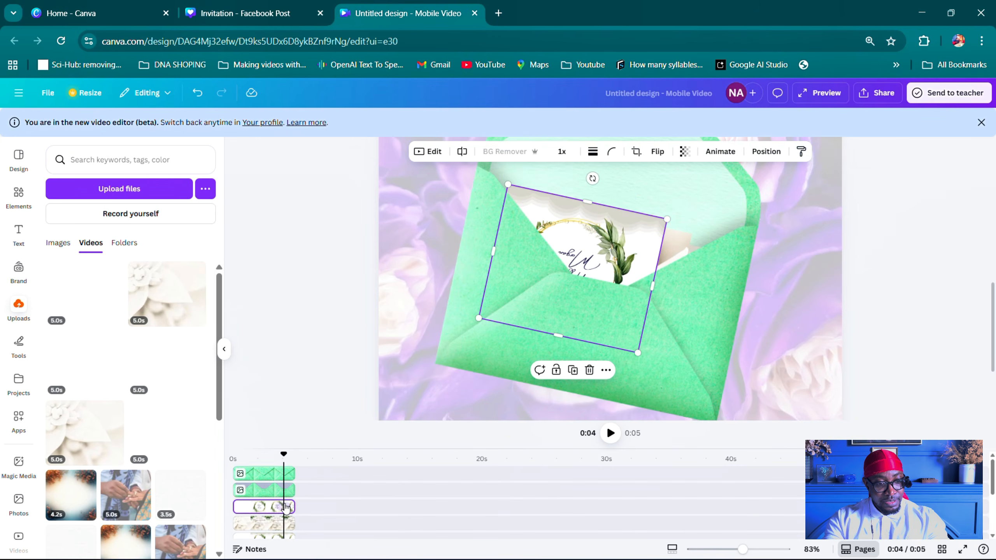
shift+click(285, 529)
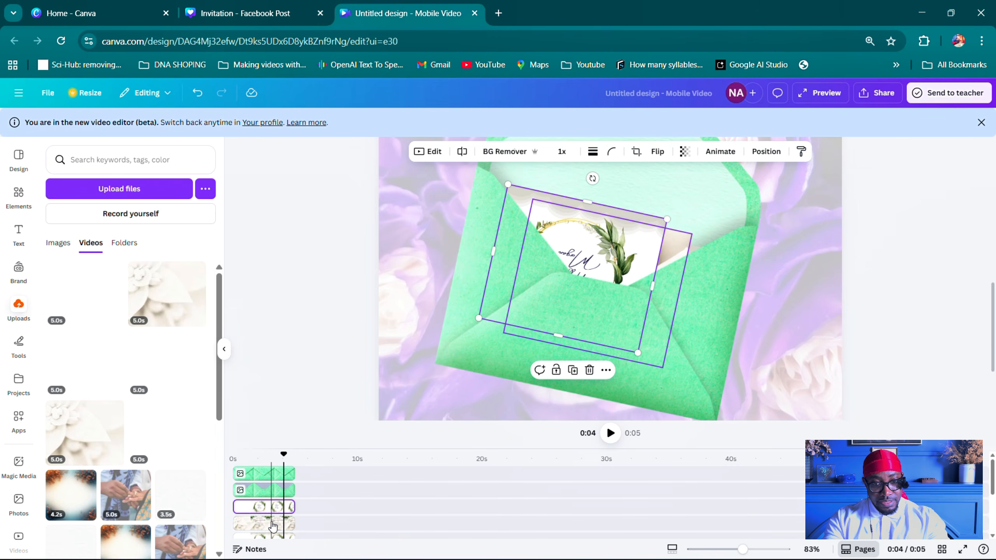
shift+click(253, 537)
shift+click(252, 538)
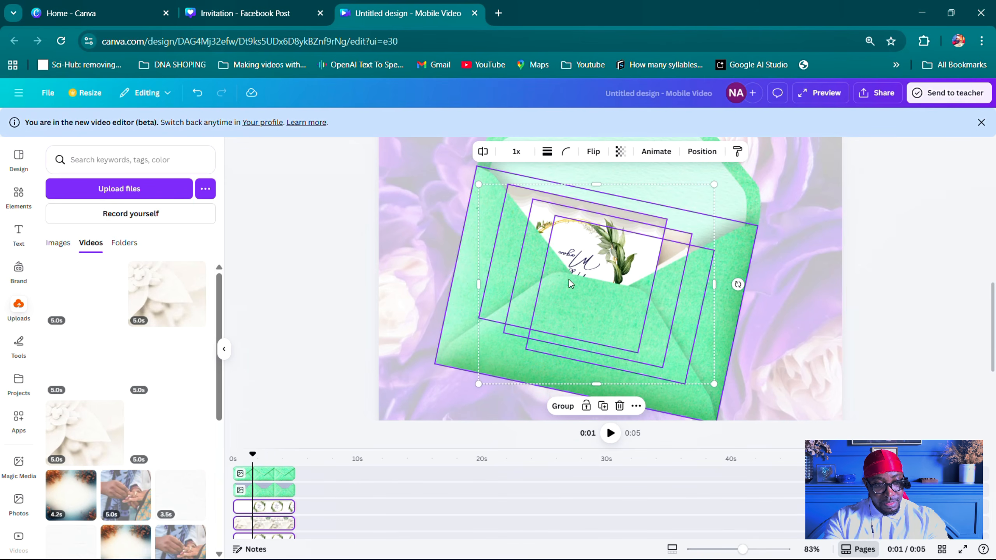
drag(603, 276, 595, 263)
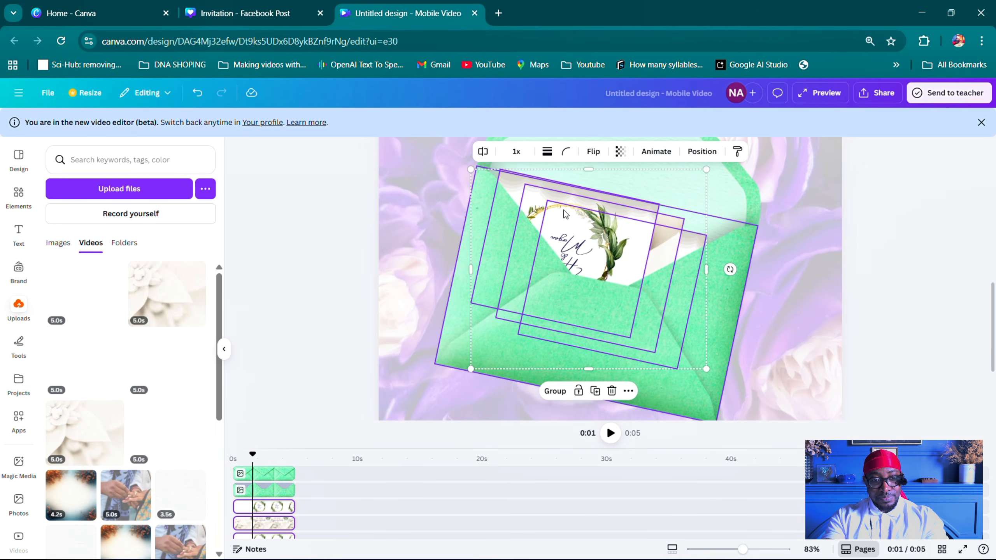
drag(565, 214, 566, 220)
scroll(567, 233, down, 4)
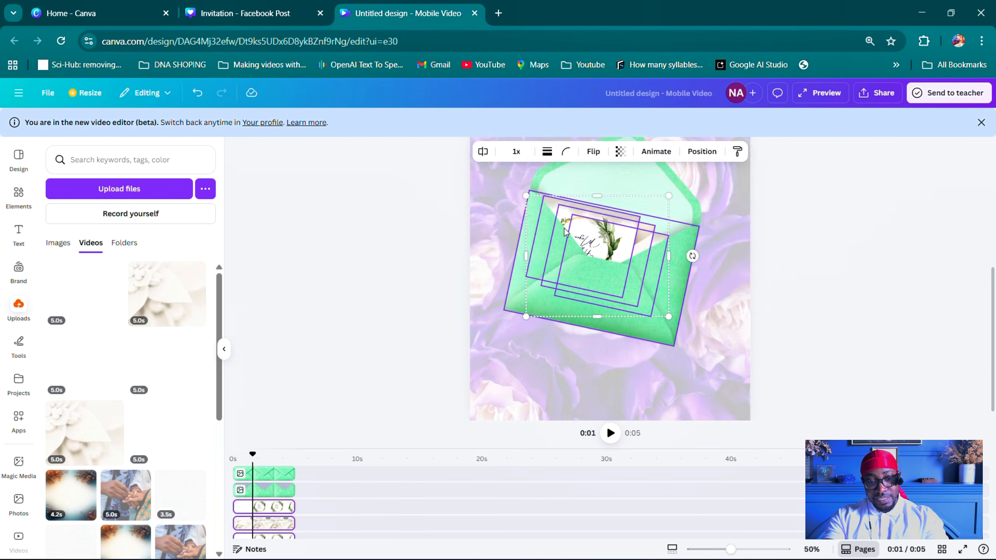
- Select the closed envelope on the top layer and set its transparency back to 100
scroll(434, 317, down, 1)
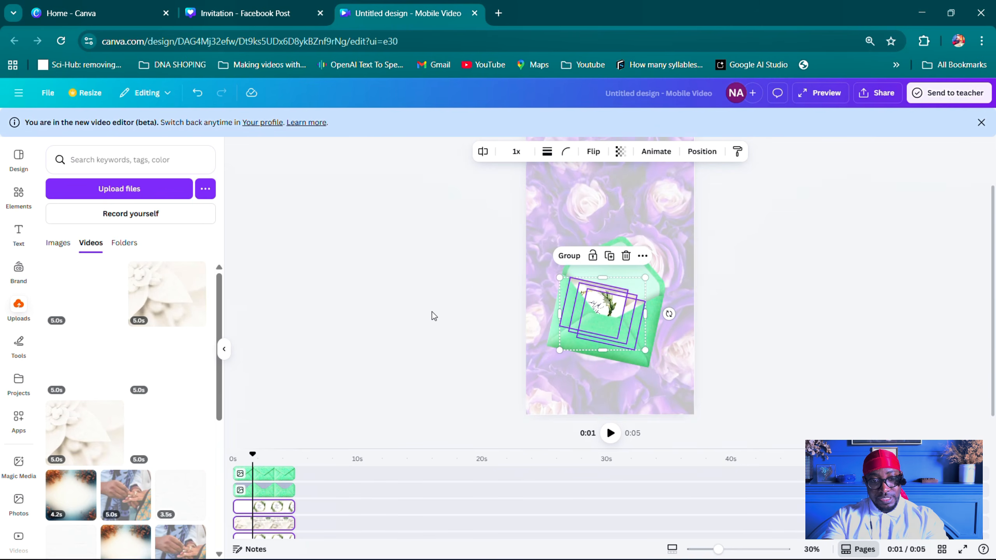
click(422, 270)
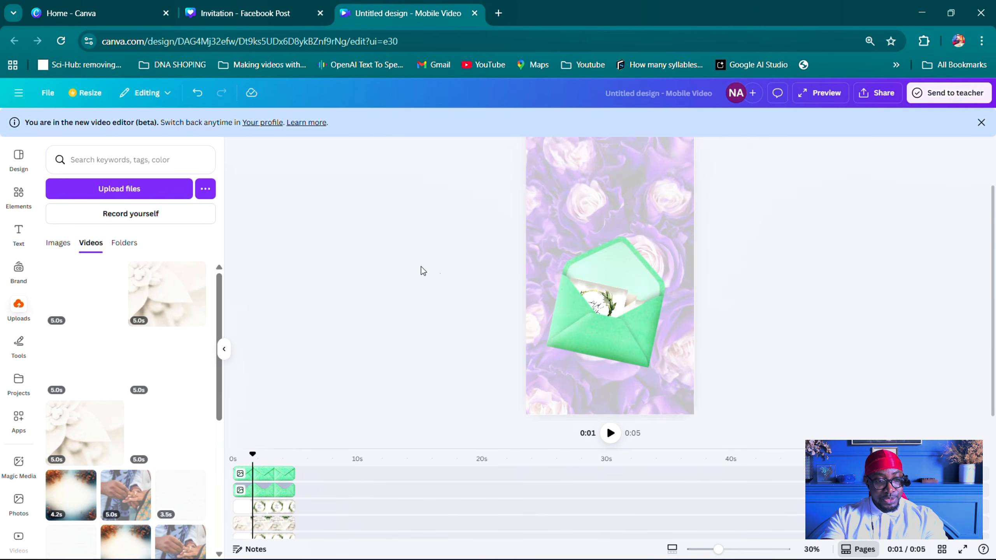
drag(446, 249, 373, 290)
click(261, 473)
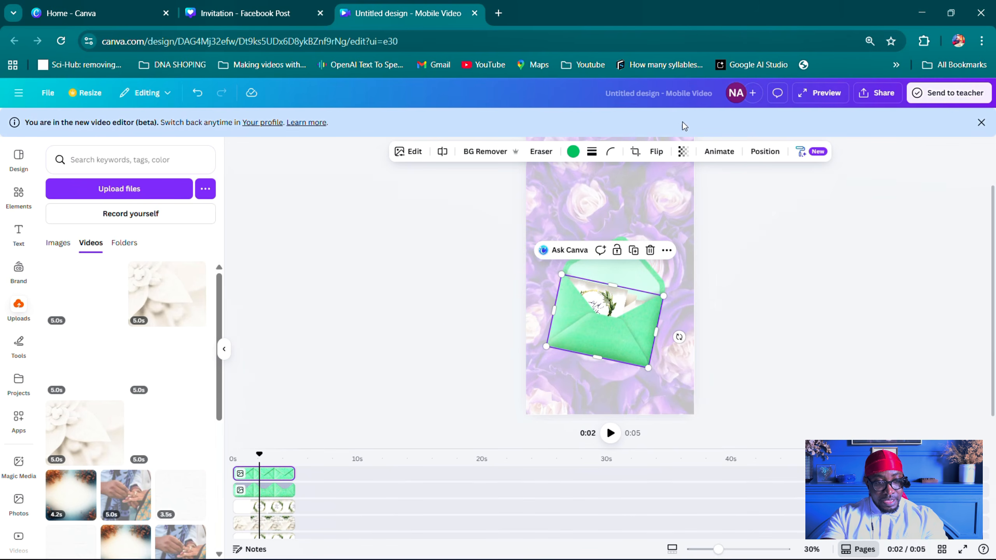
scroll(496, 286, down, 3)
scroll(463, 356, up, 2)
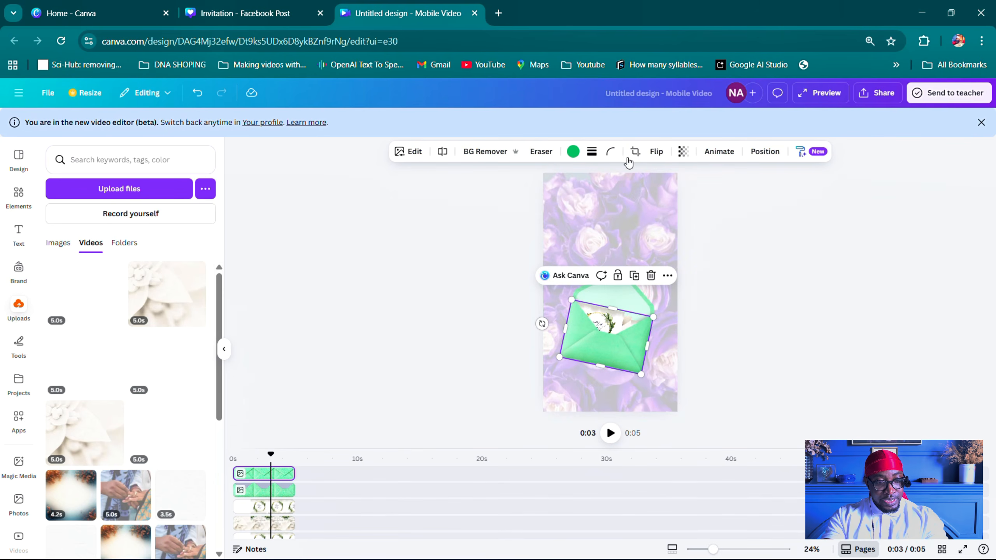
click(683, 152)
drag(631, 199, 808, 215)
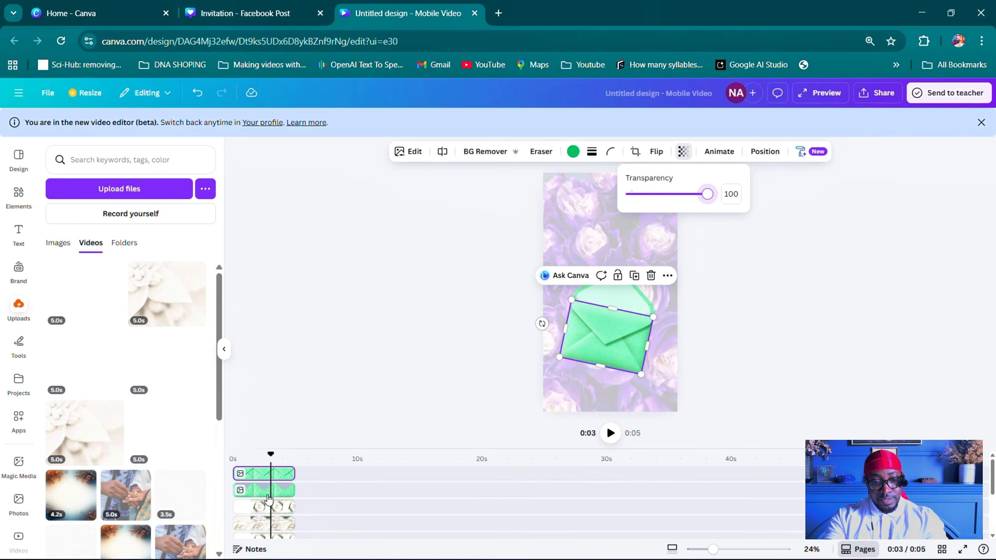
- Hide the open envelope just above the roses background by setting its transparency to 0
scroll(269, 499, down, 3)
click(269, 478)
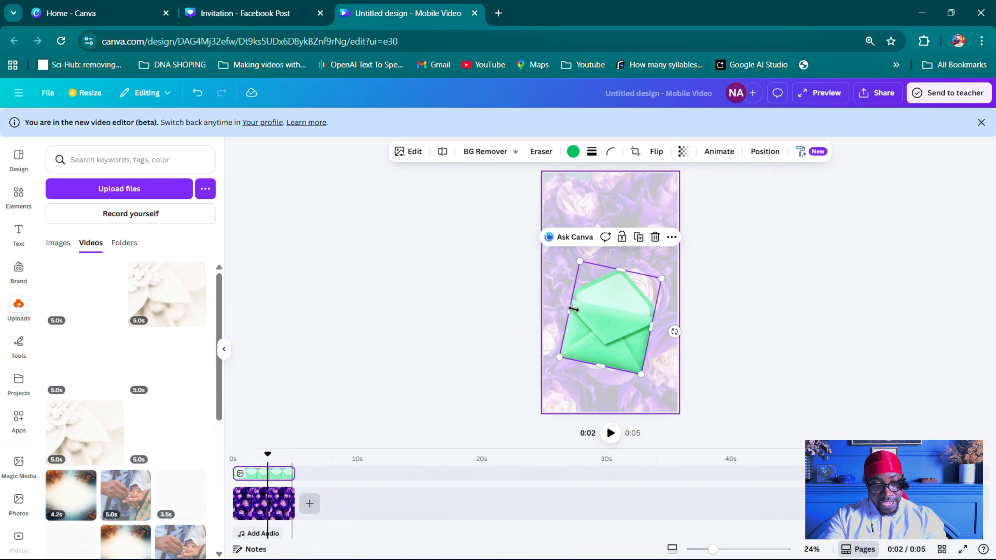
click(683, 153)
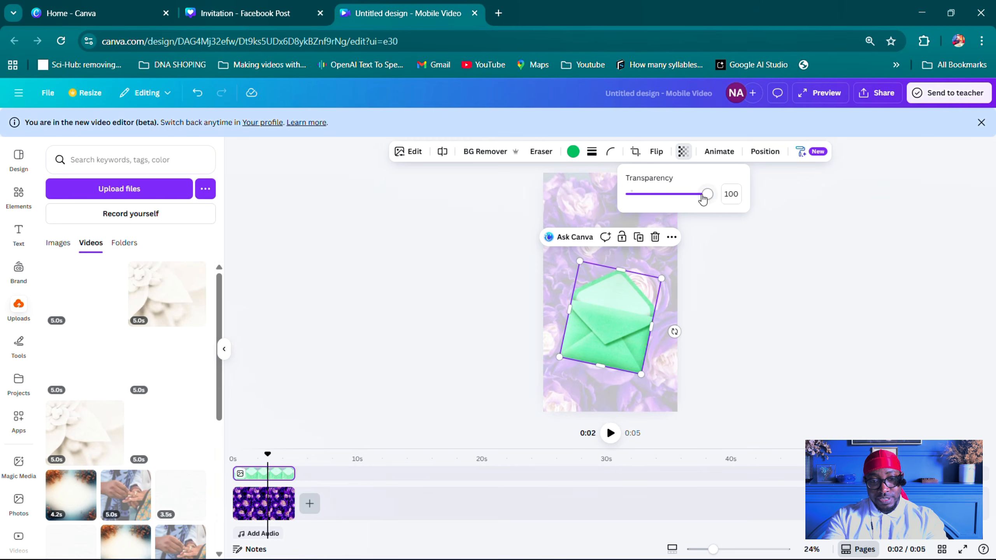
drag(703, 199, 631, 196)
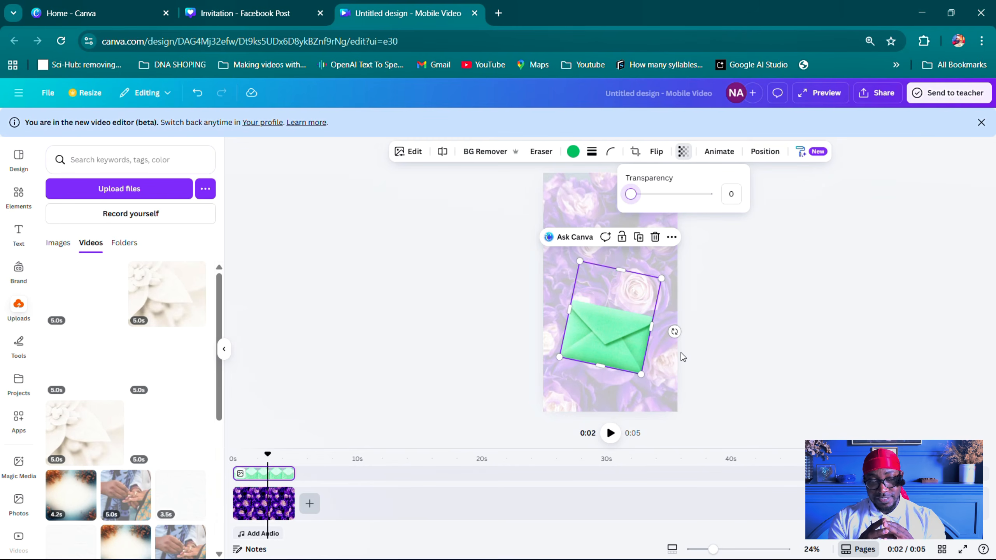
- Search the elements library for "seal" and browse the results for a wax seal
click(18, 196)
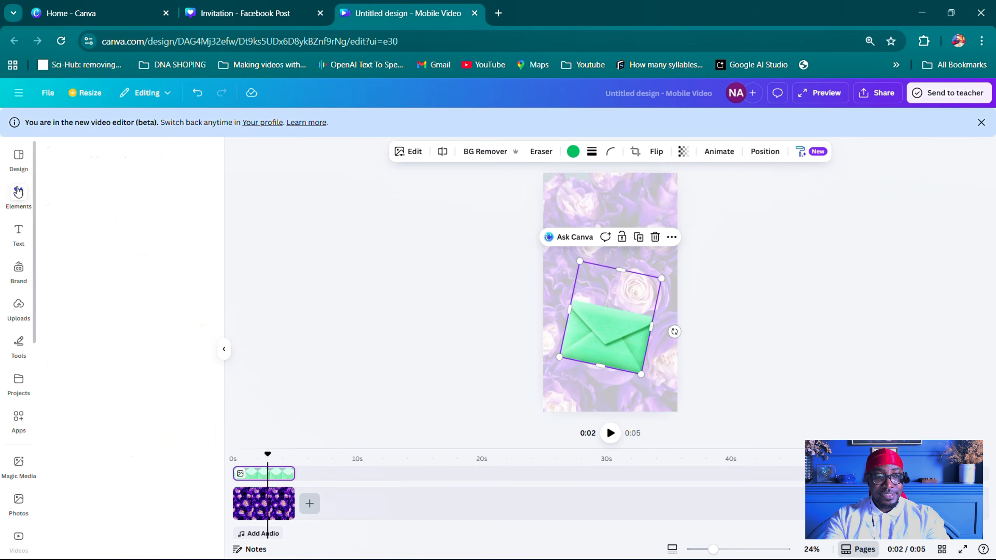
click(127, 158)
key(ctrl+a)
text(seal)
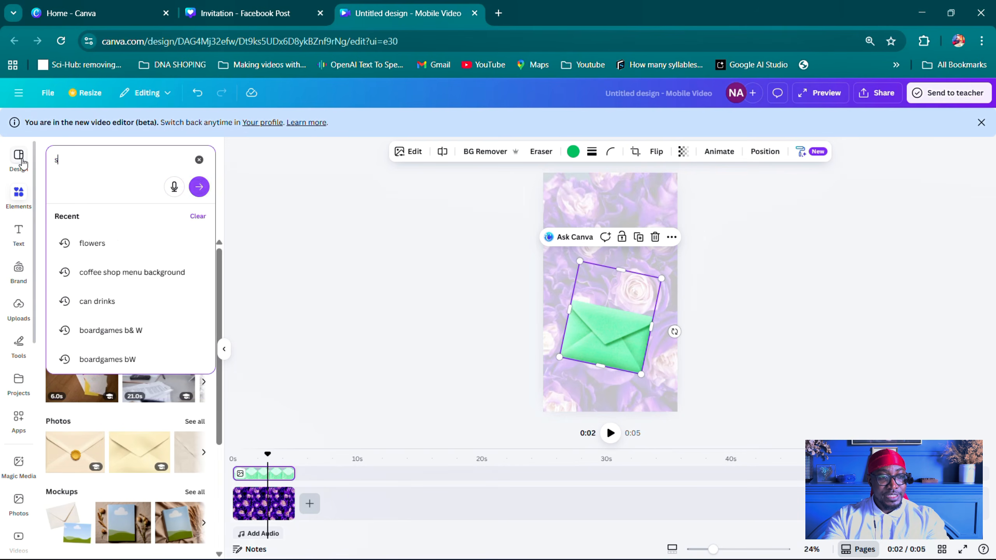
key(Return)
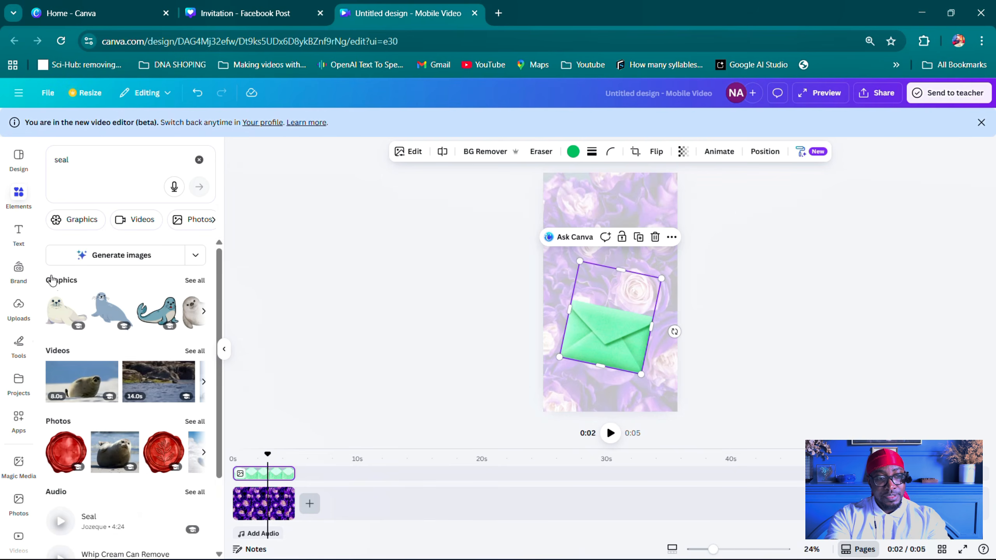
scroll(137, 415, down, 3)
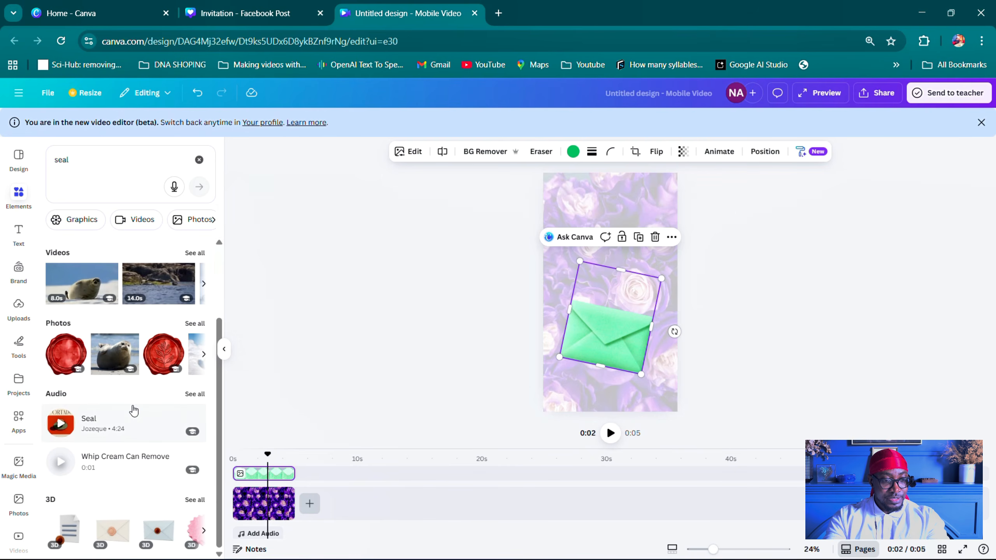
- Refine the element search to "seal golden" and add the first gold wax seal graphic to the page
click(101, 159)
text(goa)
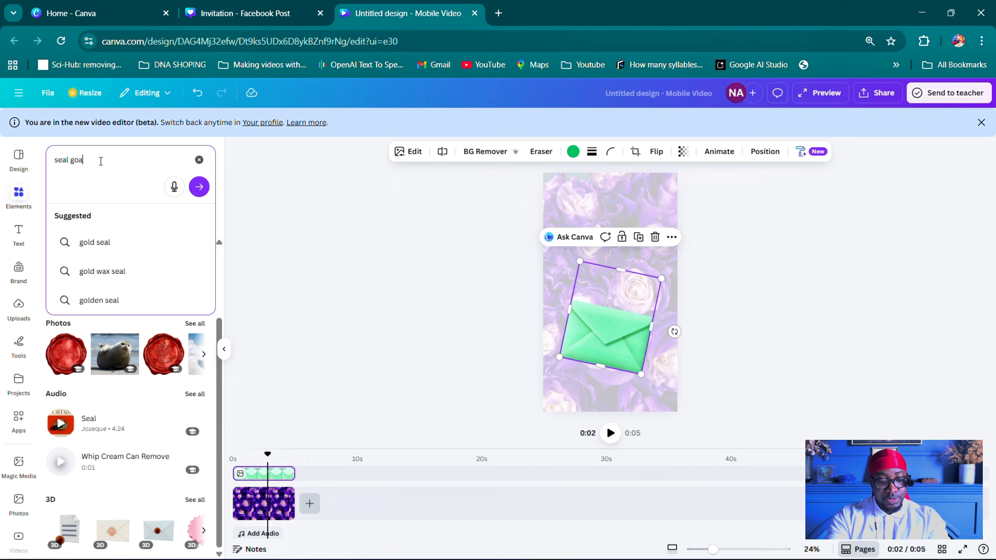
key(BackSpace)
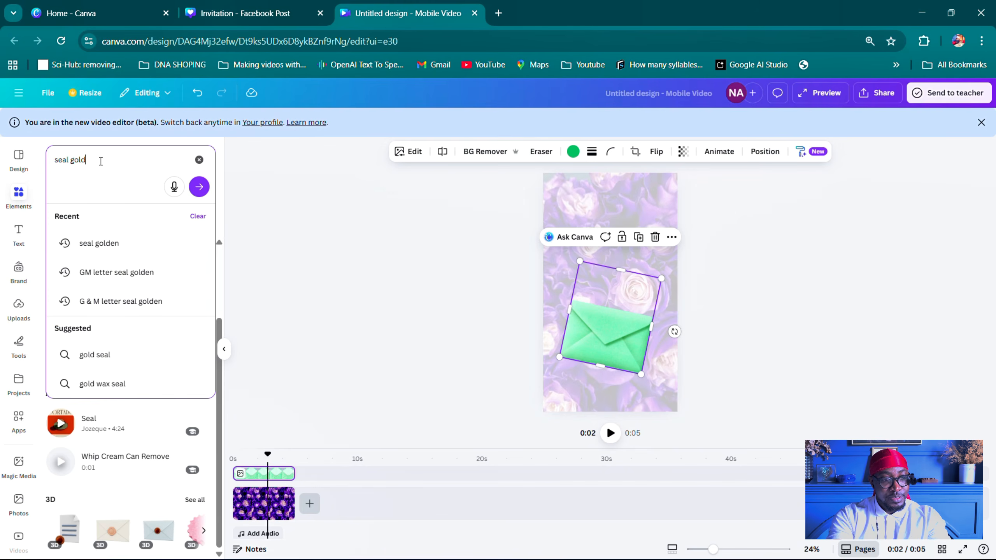
key(Return)
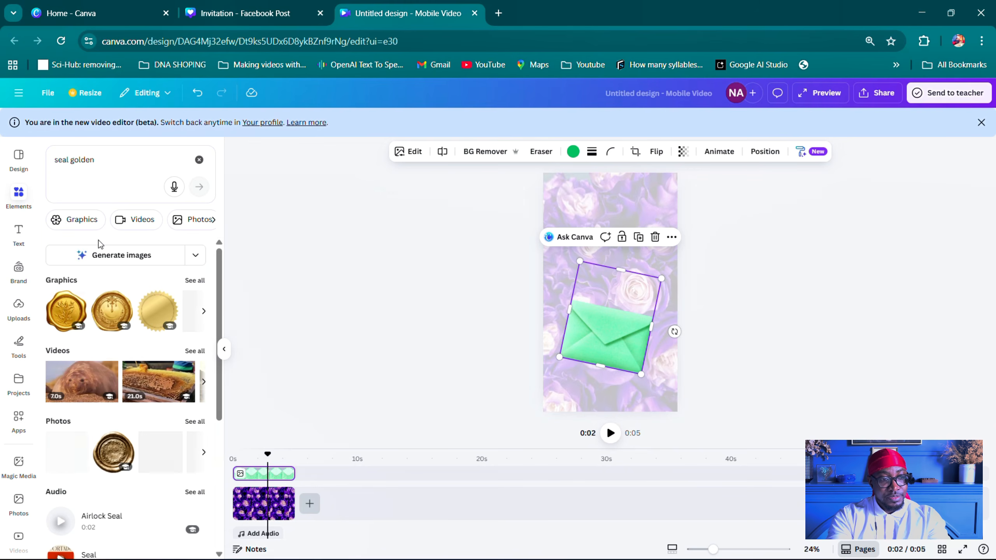
drag(57, 318, 607, 215)
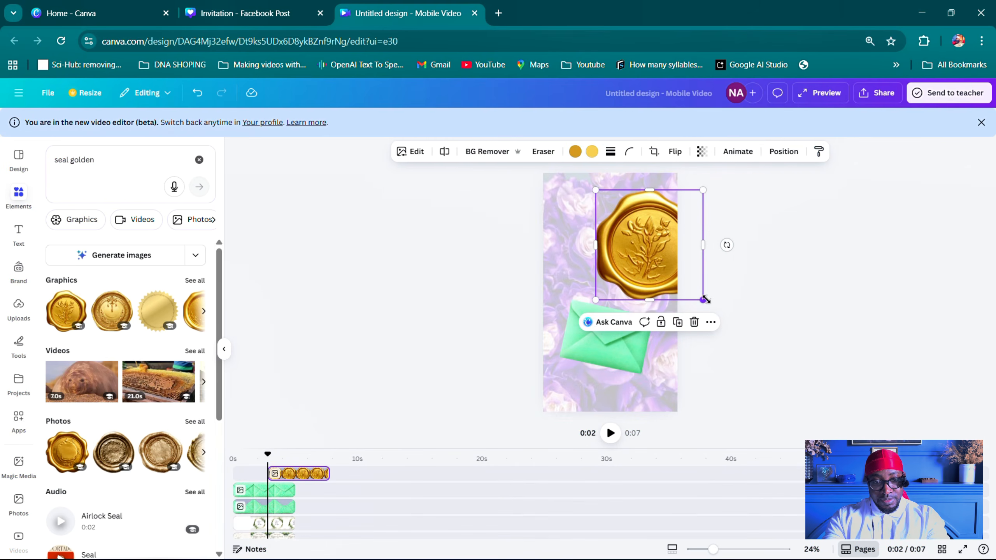
- Shrink the gold wax seal and place it over the tip of the closed envelope's flap
drag(702, 300, 618, 214)
scroll(606, 297, up, 3)
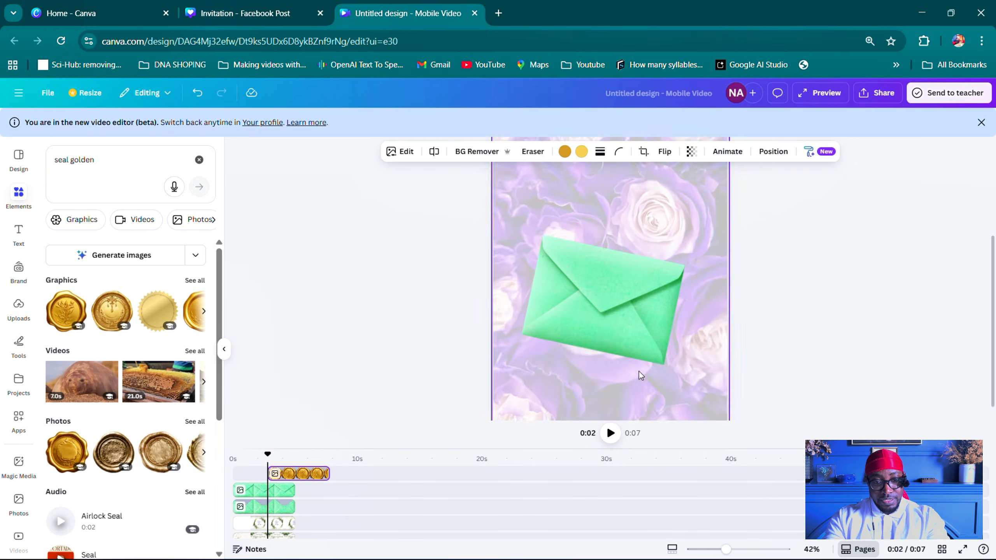
click(607, 297)
scroll(607, 297, up, 4)
drag(599, 236, 602, 289)
scroll(626, 314, down, 4)
click(597, 292)
click(594, 273)
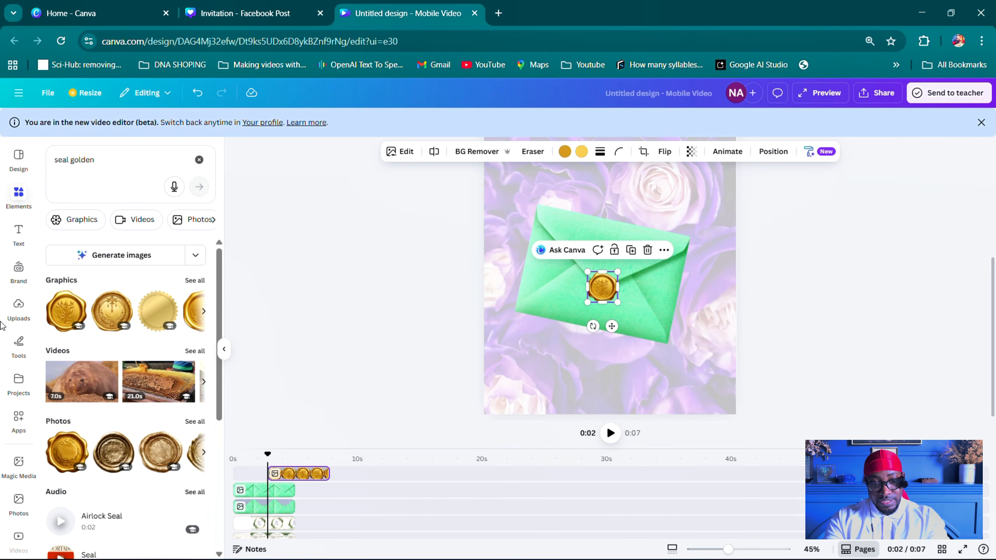
- Search the elements library for "wring boarders" and browse all of the matching graphics
click(109, 191)
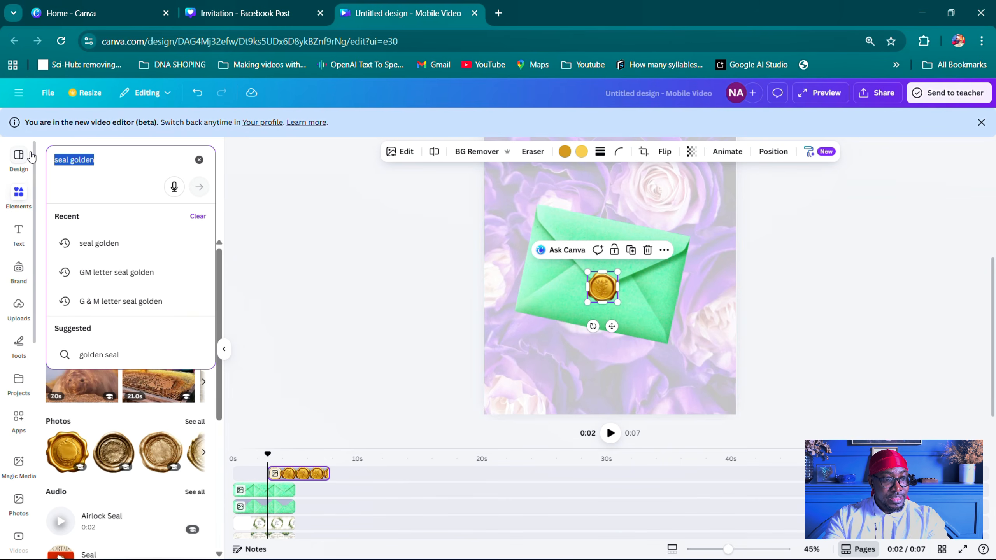
text(wring boarders)
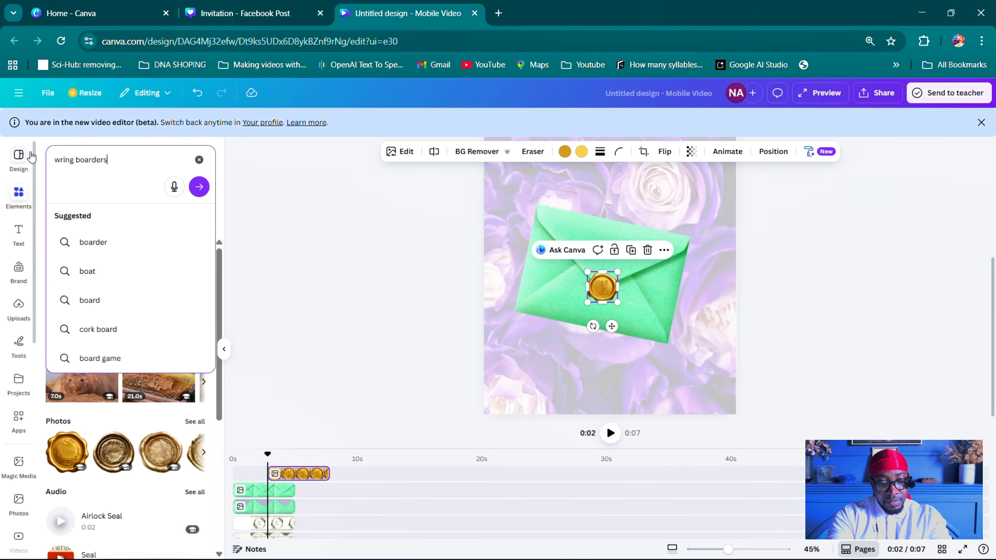
key(Return)
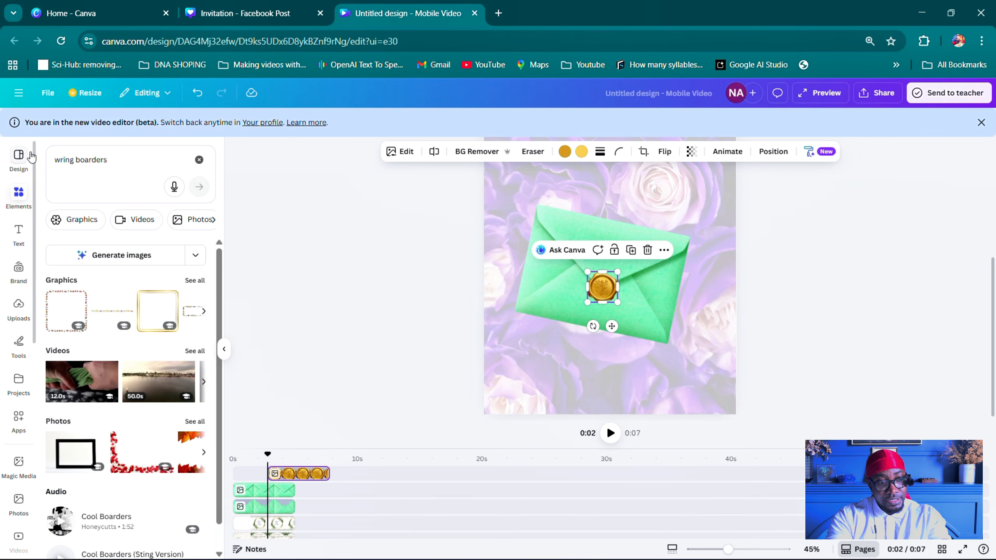
click(195, 280)
scroll(103, 325, down, 3)
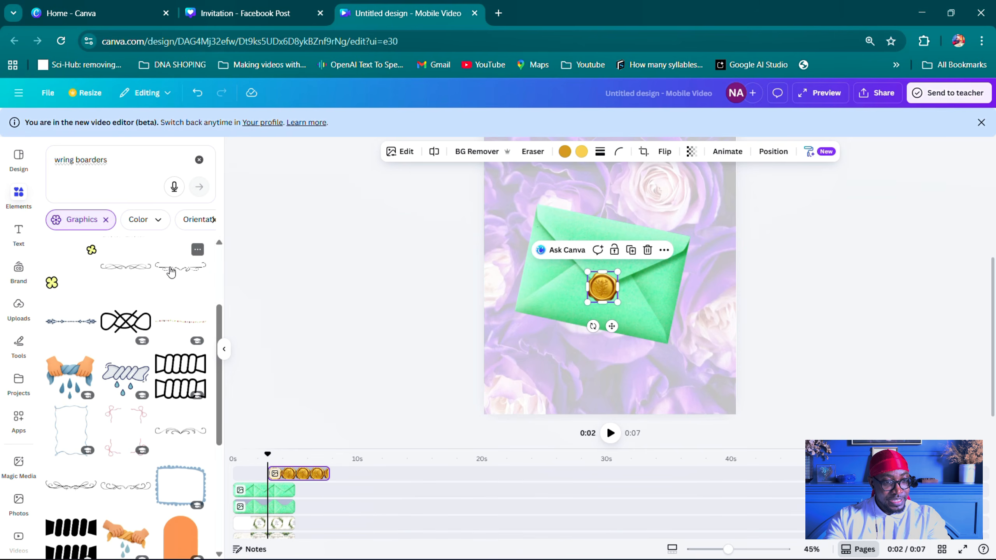
- Add the thin scroll flourish to the envelope's lower part, tilt it to match the envelope, and shrink it below the seal
drag(173, 271, 538, 314)
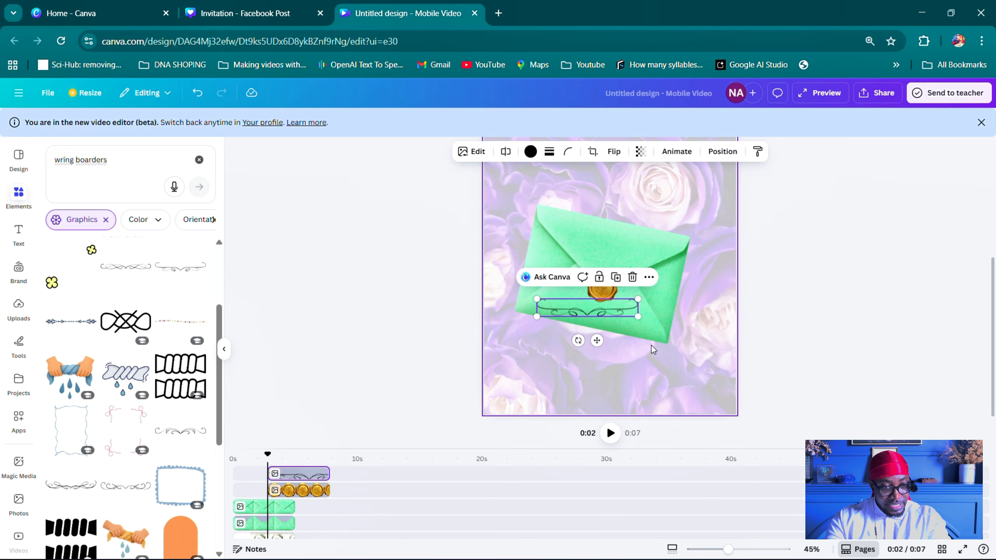
drag(578, 340, 570, 340)
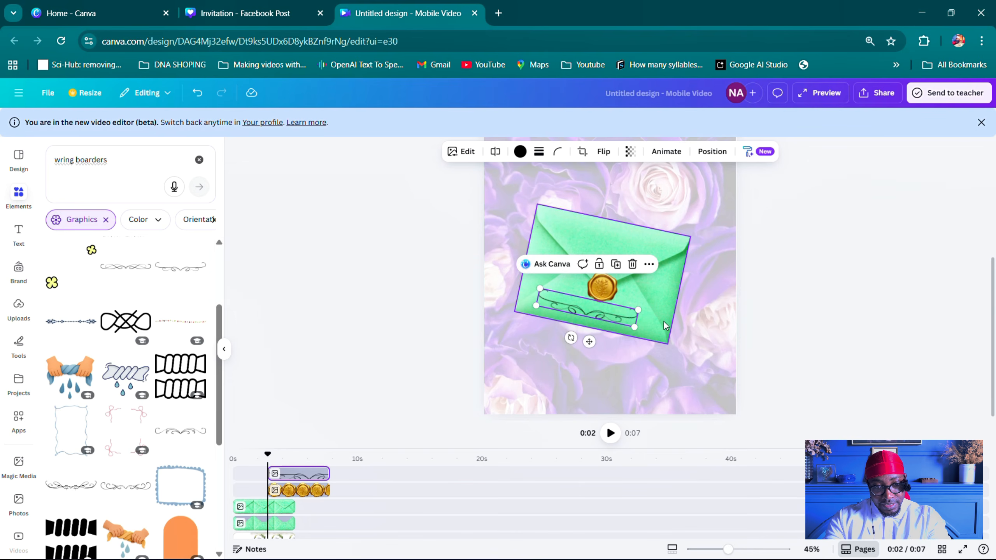
drag(634, 327, 611, 319)
- Try several orange and tan shades on the scroll flourish, and recolour it to dark brown #502B03
click(520, 152)
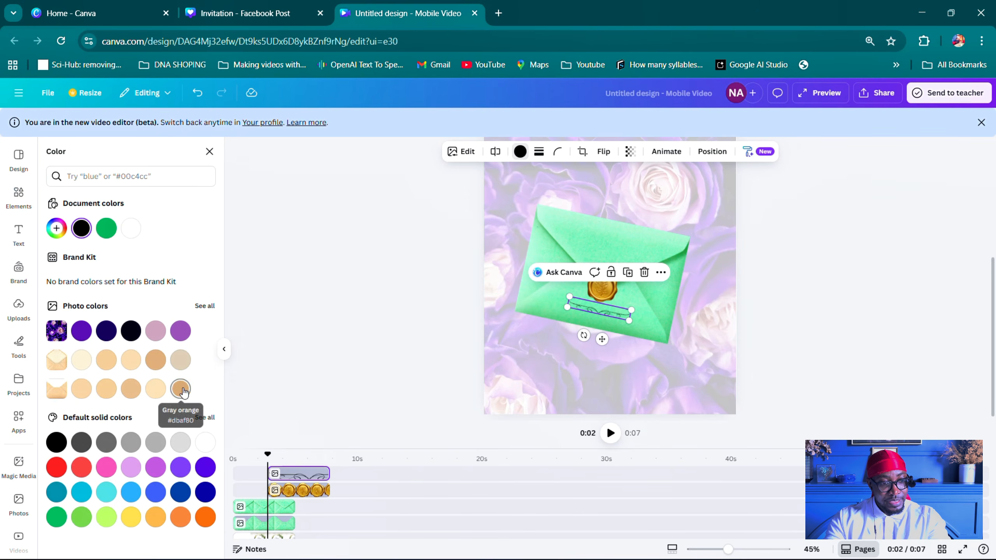
click(131, 518)
click(156, 519)
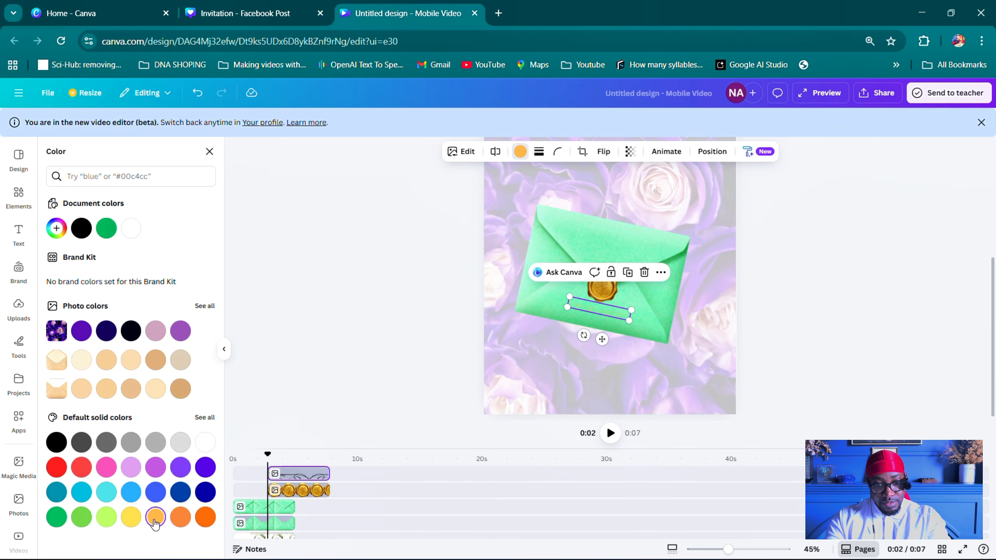
click(180, 390)
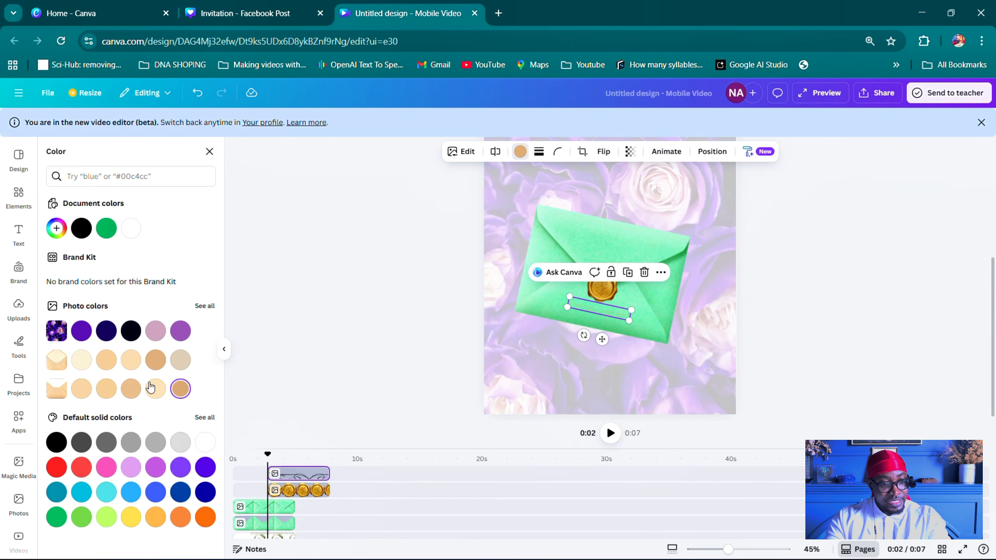
click(162, 363)
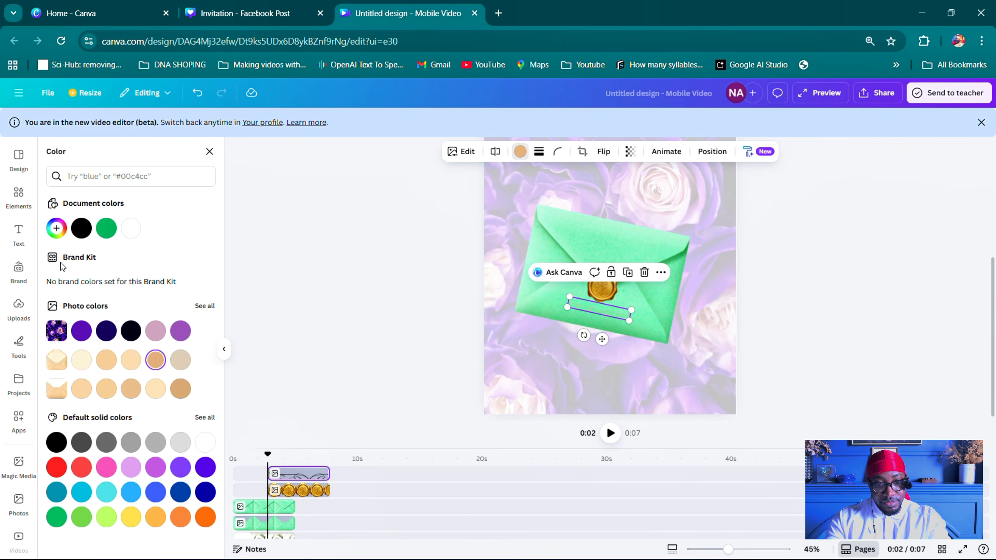
click(57, 228)
click(166, 267)
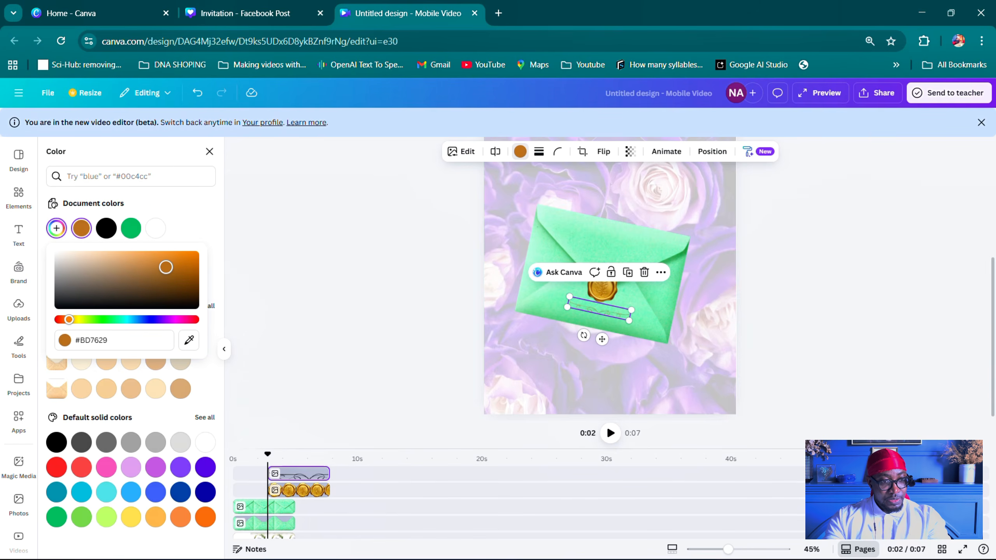
drag(167, 266, 190, 290)
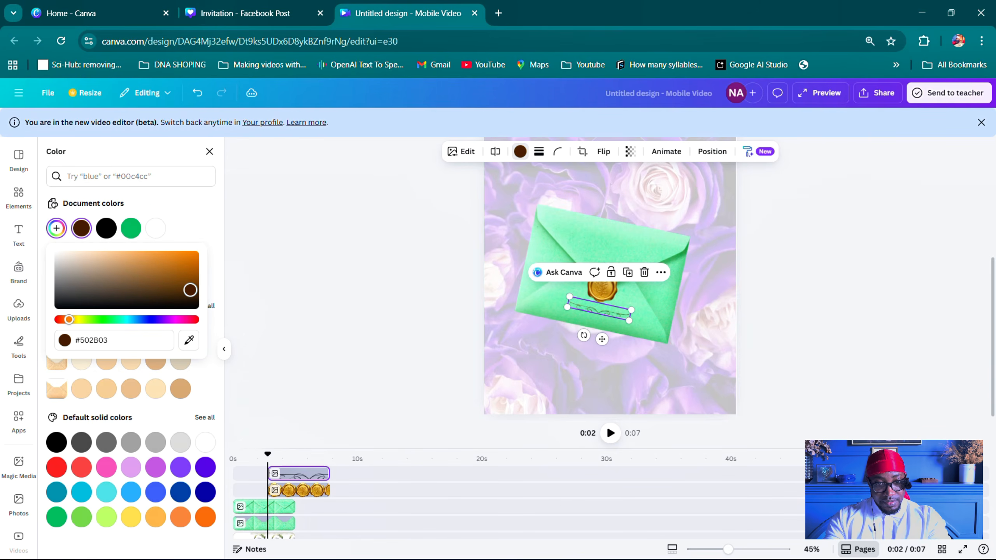
click(572, 239)
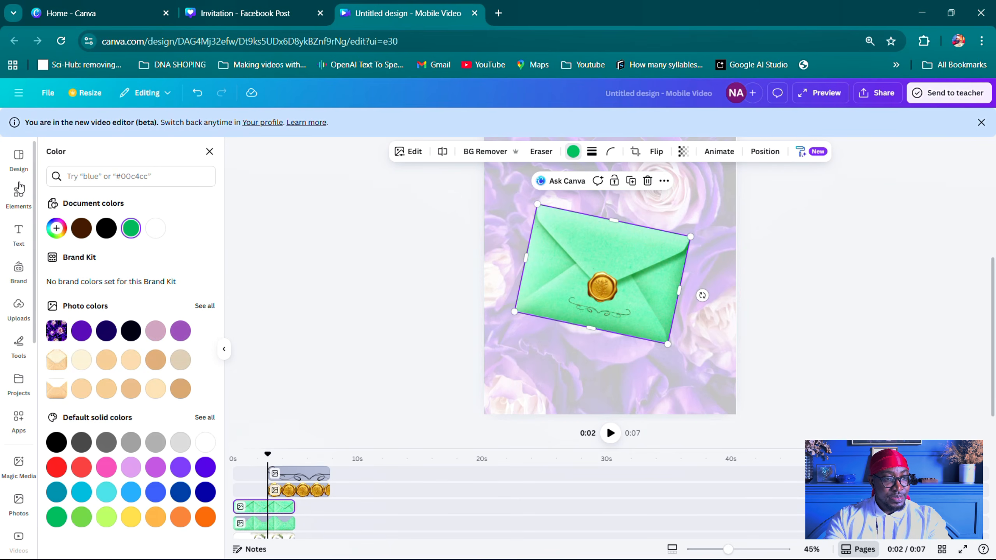
- Search the elements library for "golden Boarder"
click(29, 212)
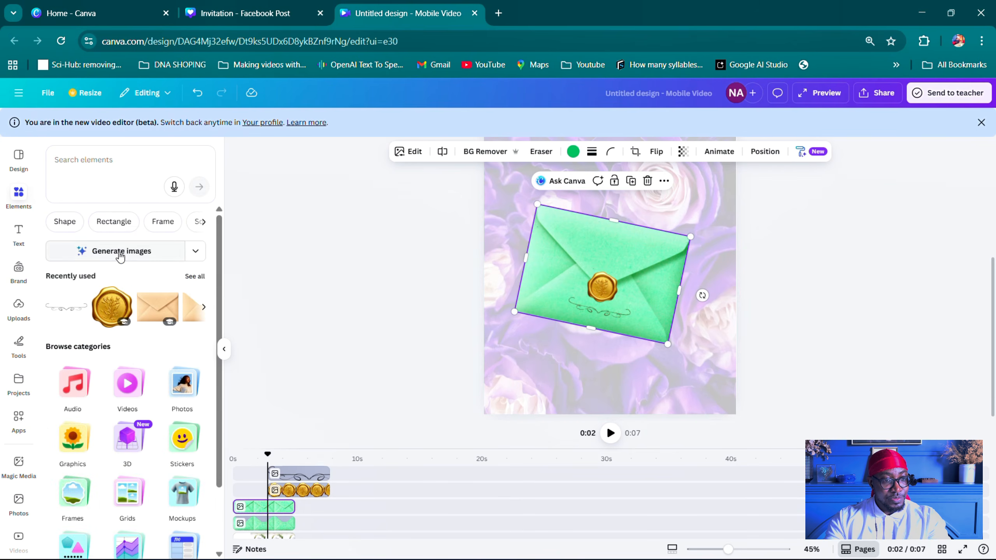
key(l)
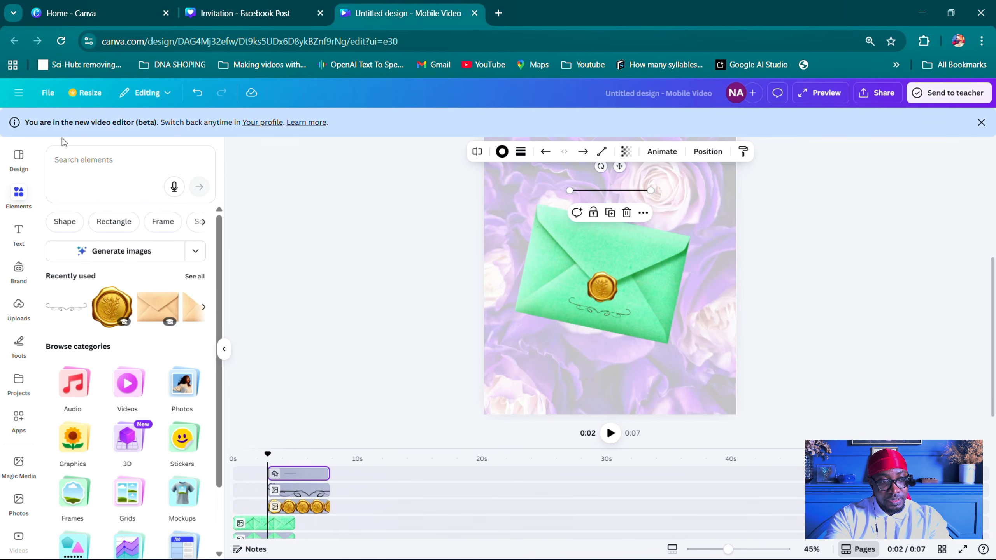
click(89, 165)
text(go)
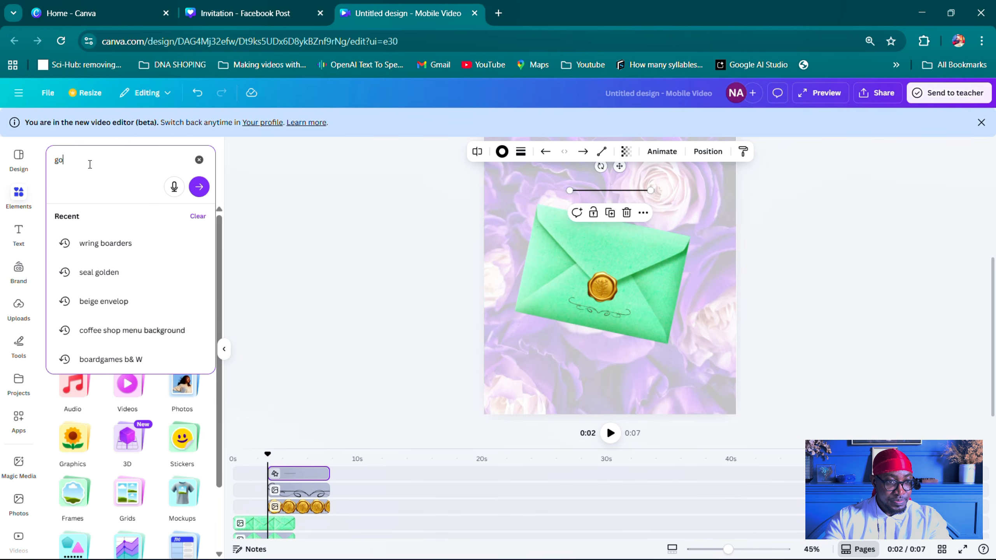
text(lden Boa)
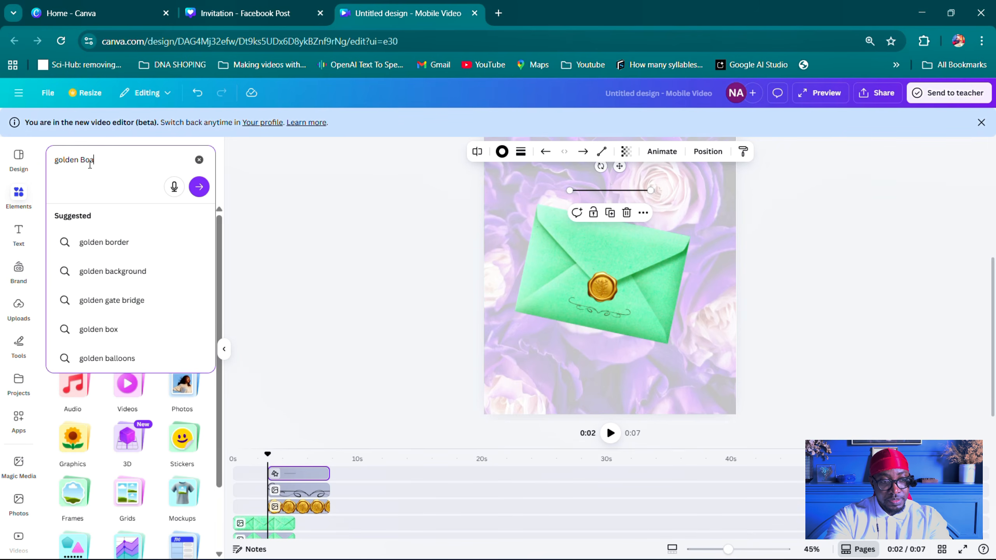
text(rder)
key(Return)
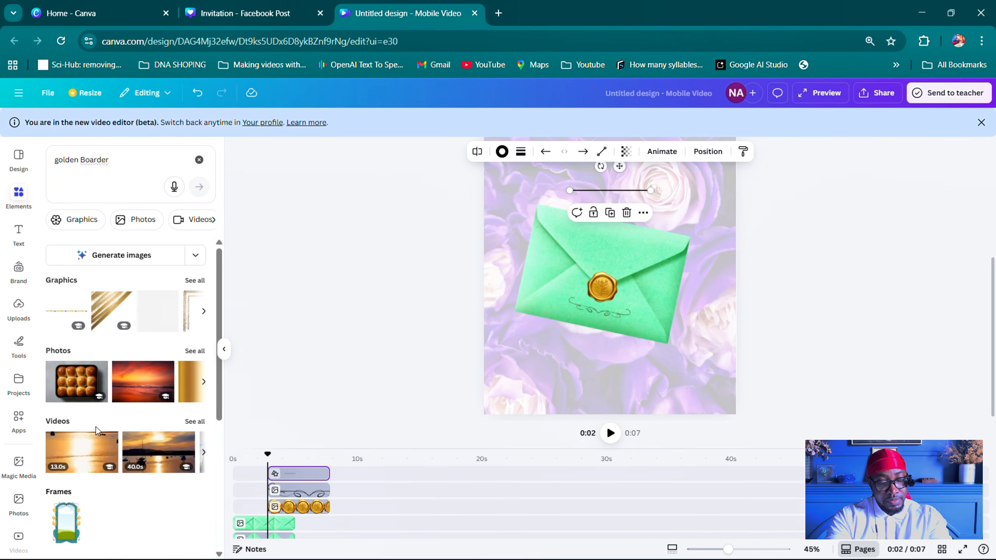
- Refine the elements search to "golden ring Boarder" and browse all of the matching graphics
click(78, 159)
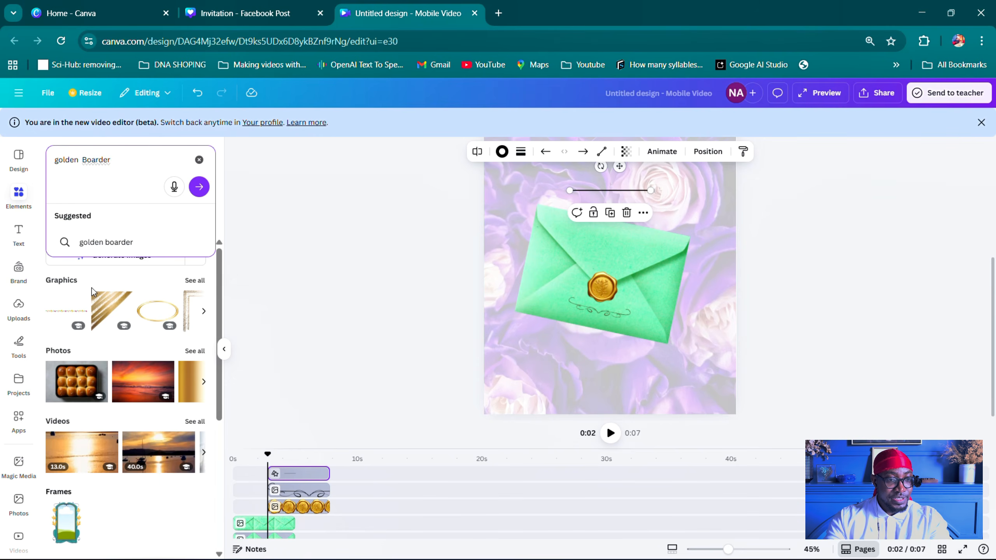
text(ring)
key(Return)
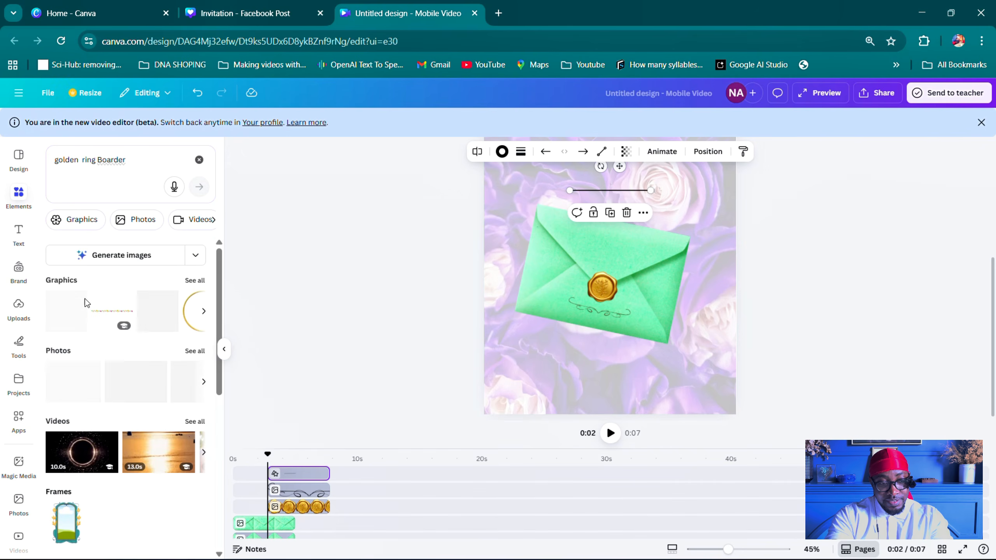
click(195, 280)
scroll(117, 412, down, 5)
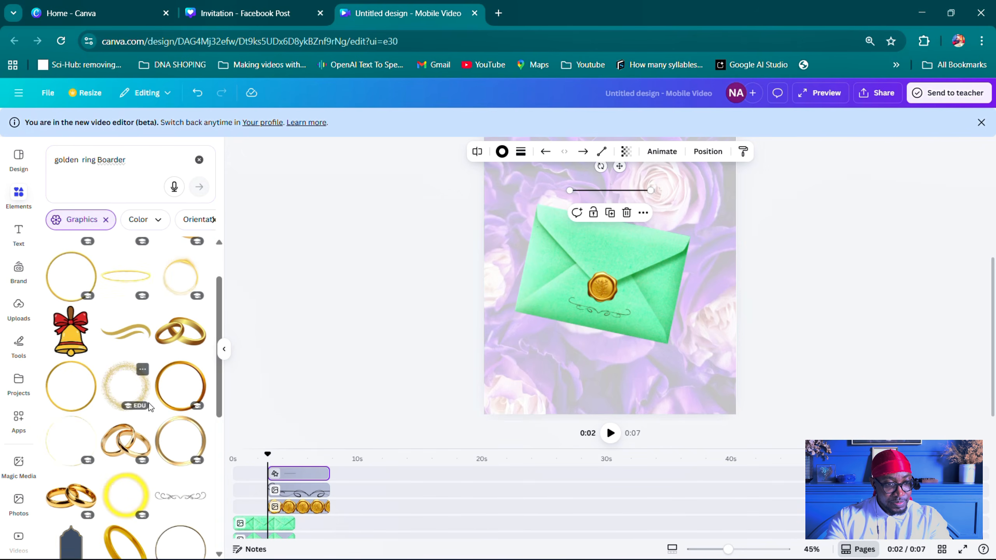
- Add the gold glitter ring to the design, shrink it, and place it on the envelope's flap above the seal
drag(121, 388, 639, 176)
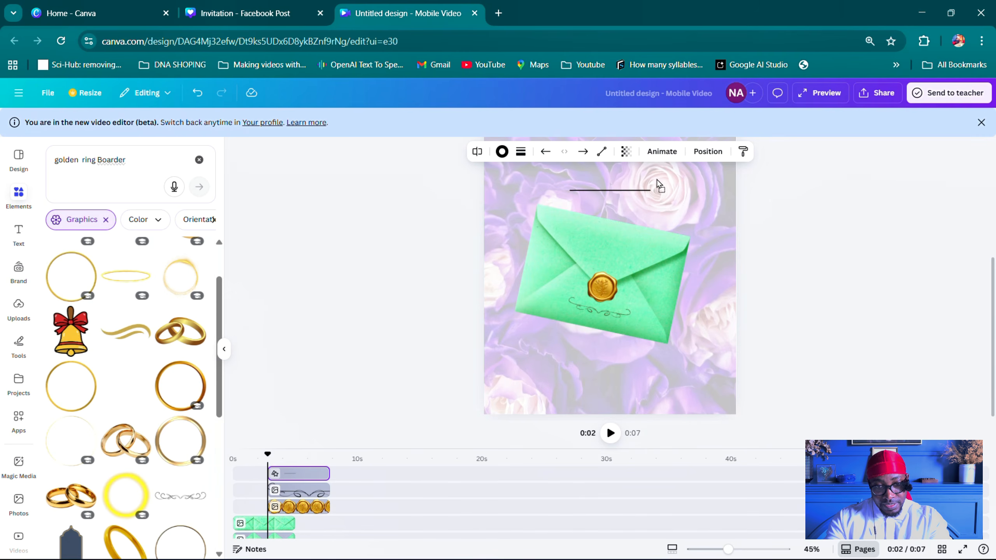
drag(670, 217, 536, 253)
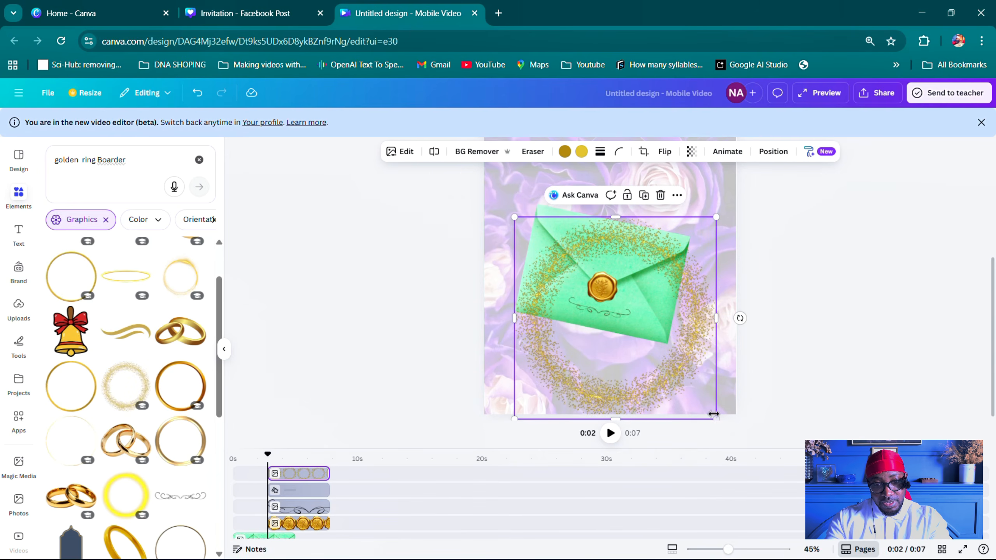
drag(716, 419, 615, 252)
- Search the graphics for "golden M and H" and browse the results for a combined MH monogram
click(128, 156)
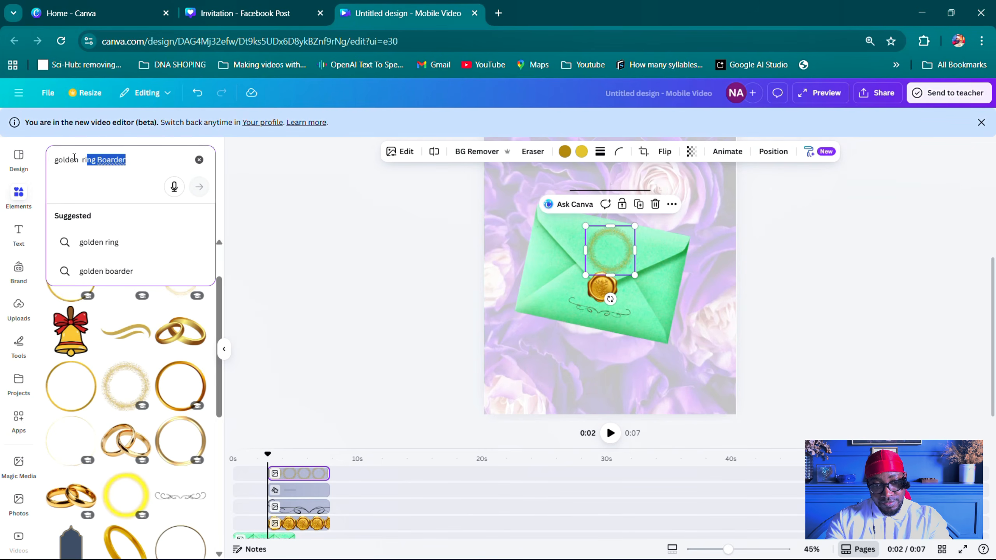
text(gol)
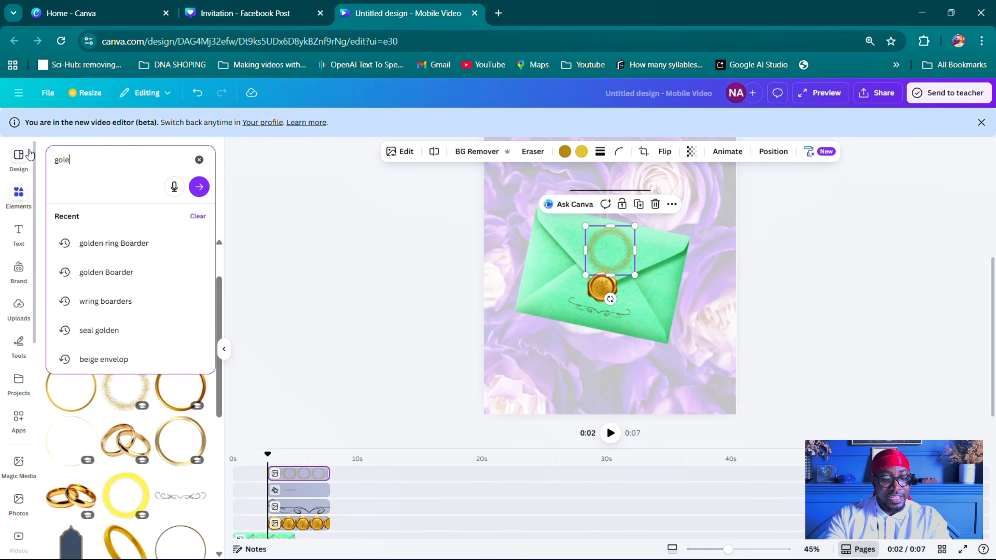
text(den)
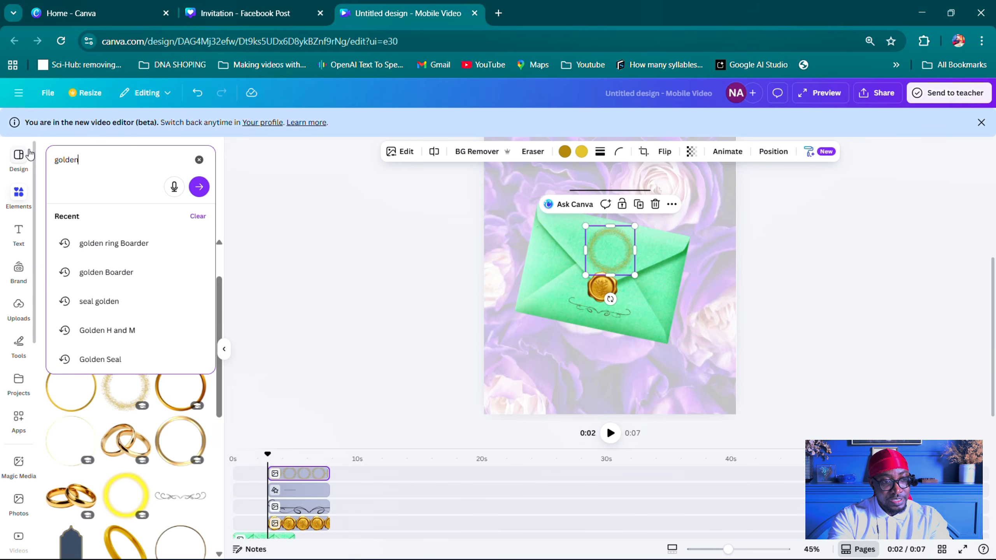
text( M and )
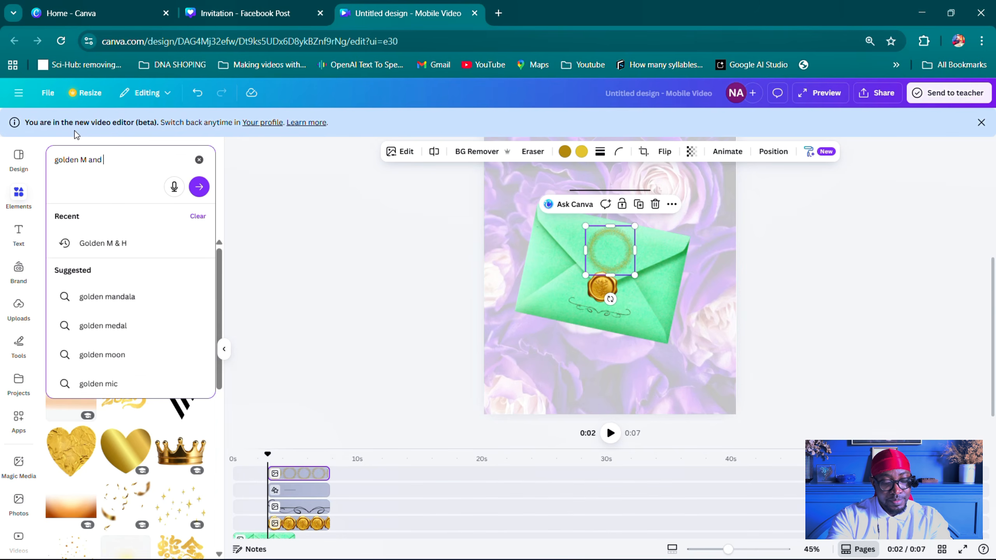
text(H)
key(Return)
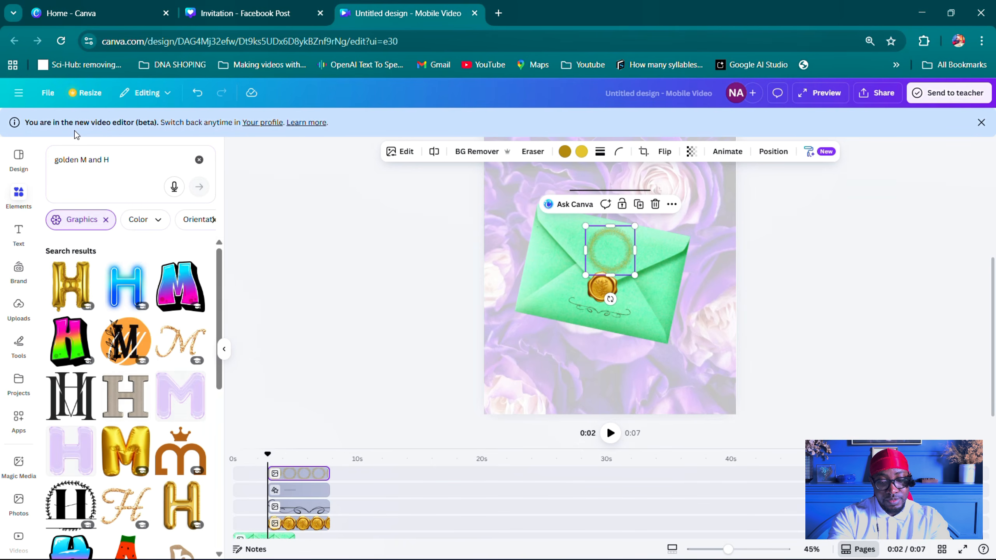
scroll(180, 374, down, 5)
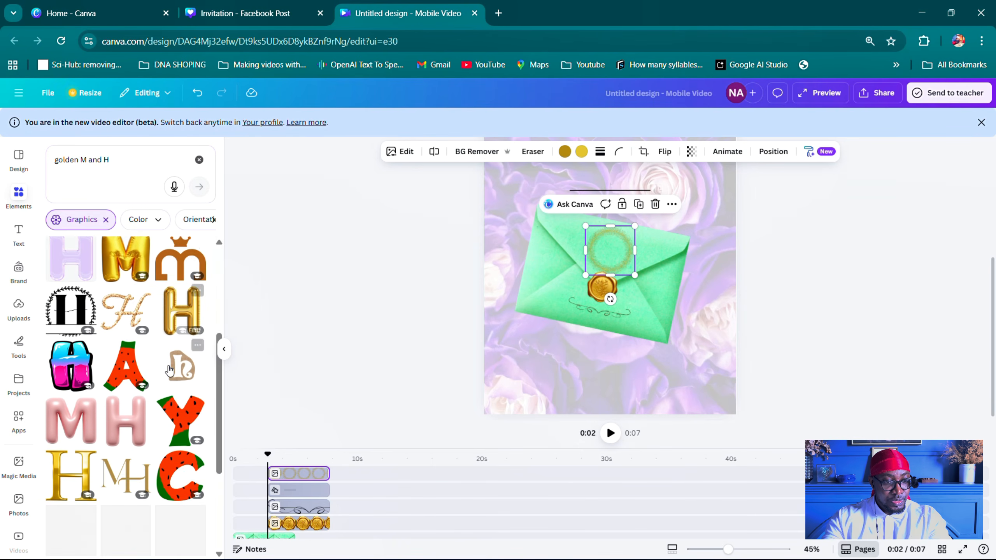
scroll(170, 370, down, 3)
- Add the gold MH monogram, shrink it, tilt it about 11° to match the envelope, and centre it inside the glitter ring
drag(126, 349, 600, 241)
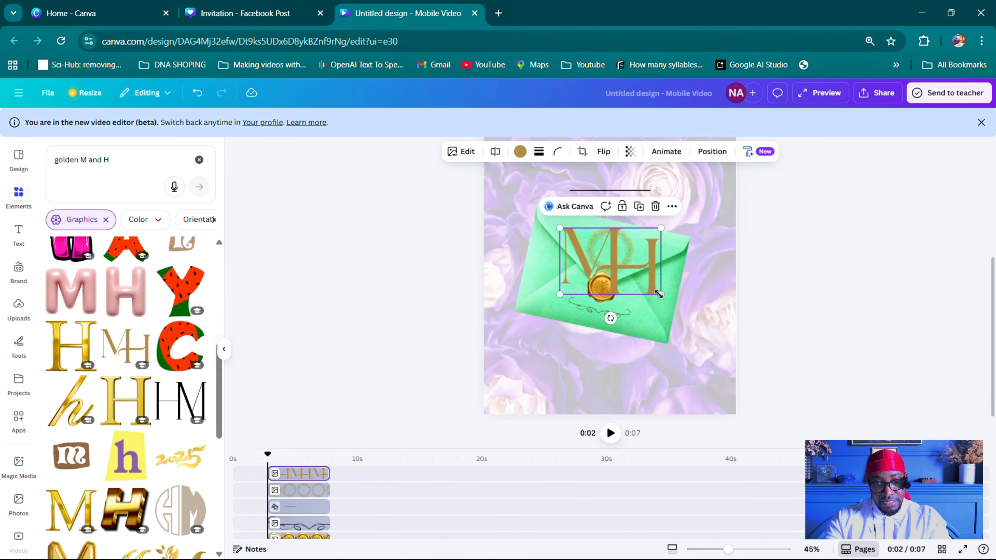
drag(659, 294, 588, 286)
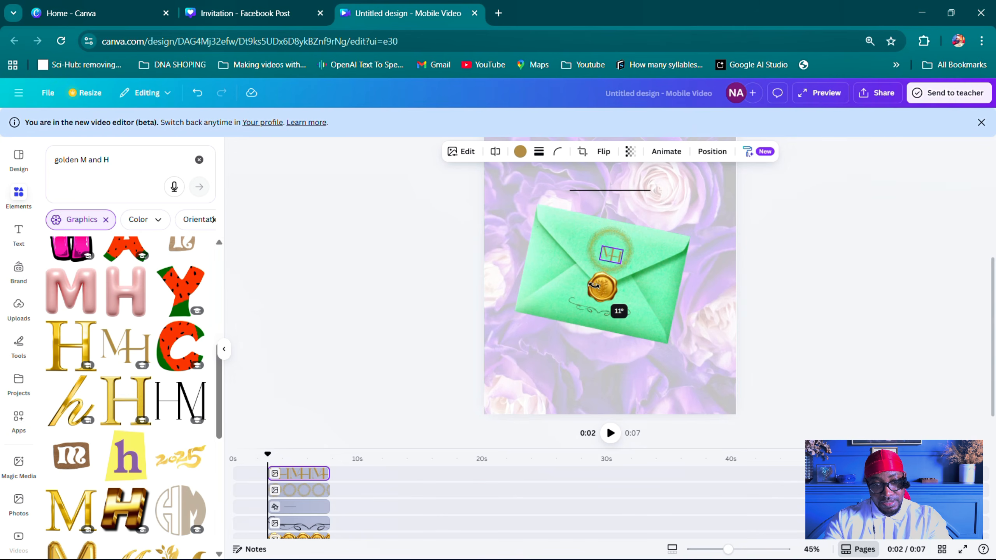
drag(594, 285, 589, 285)
drag(593, 285, 616, 262)
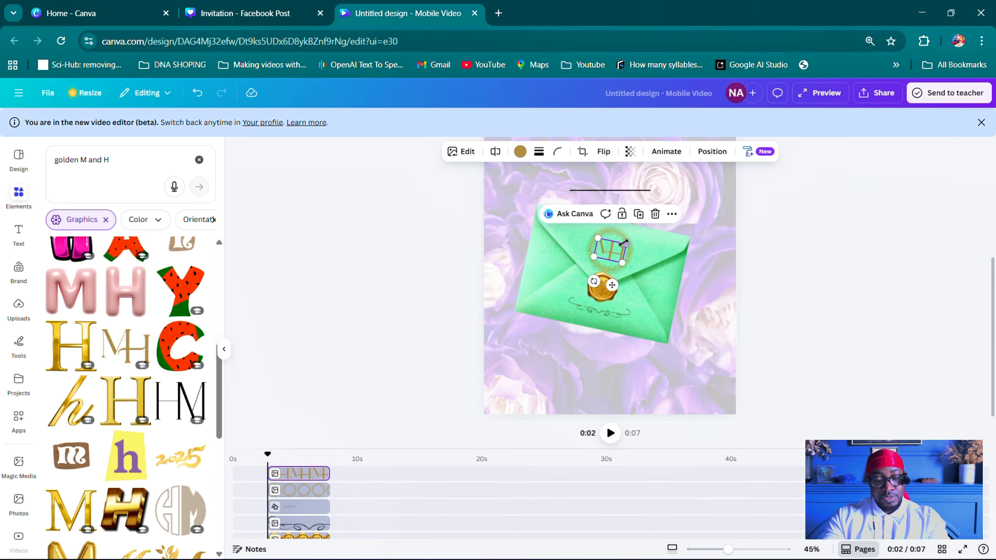
- Try black, dark blue and tan on the MH monogram, recolour it dark brown, and convert it to an image with the photo editor
click(449, 158)
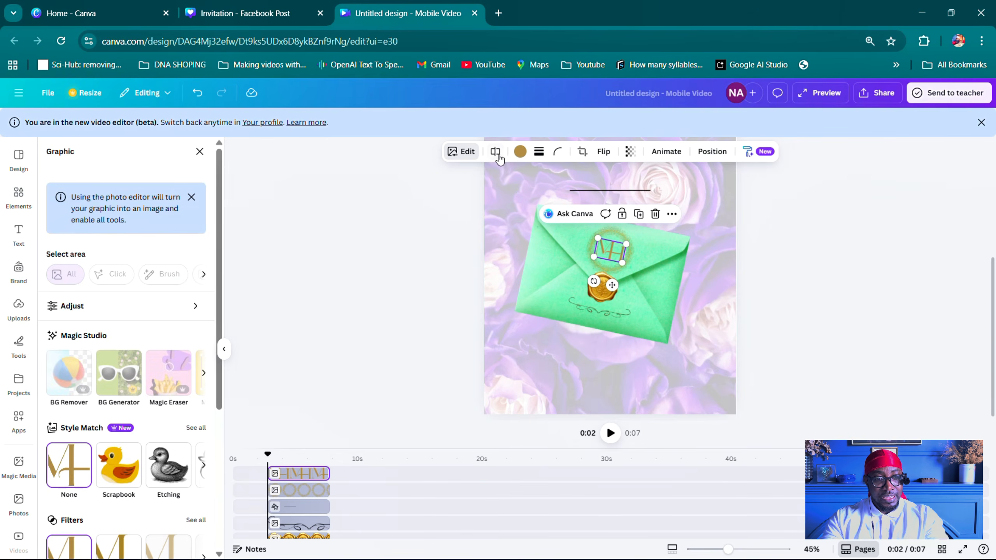
click(519, 153)
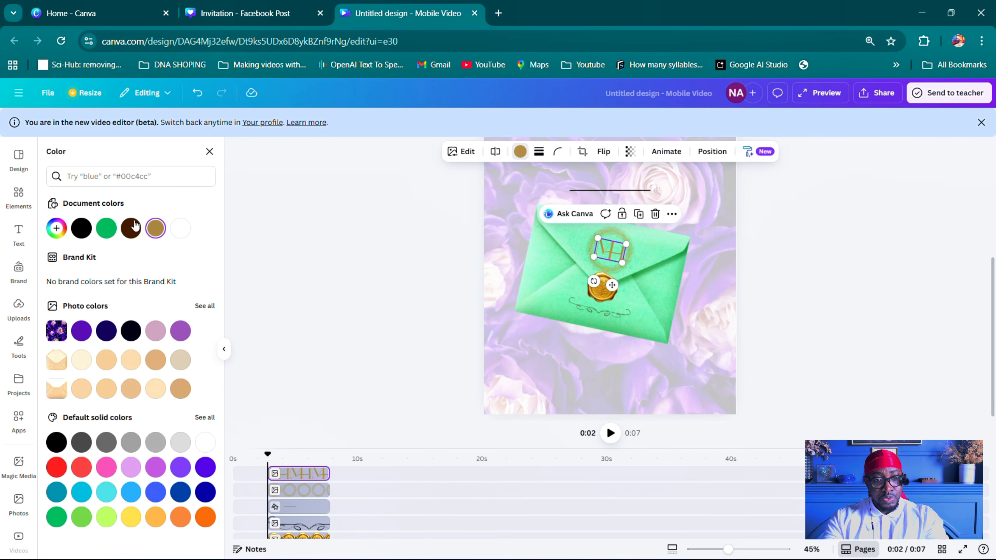
click(81, 228)
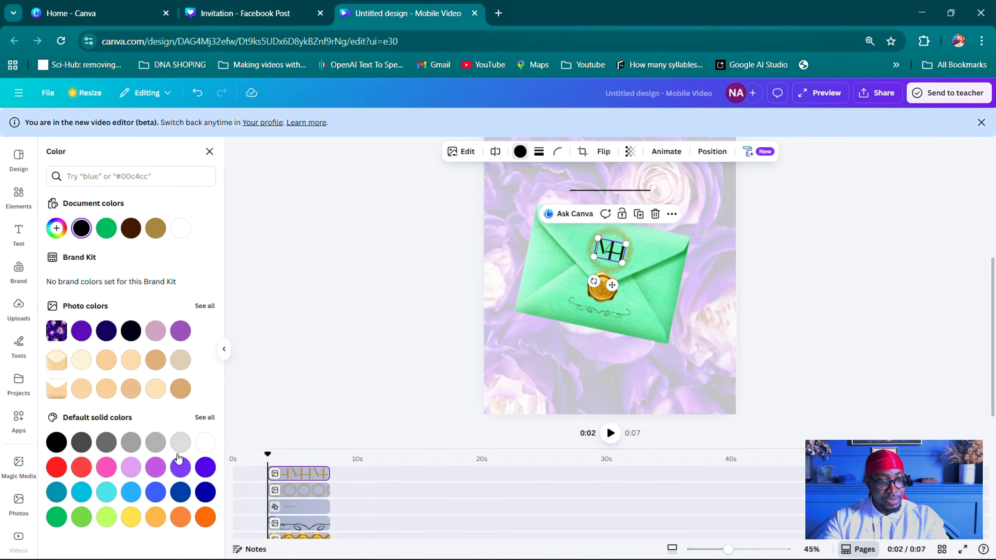
click(202, 499)
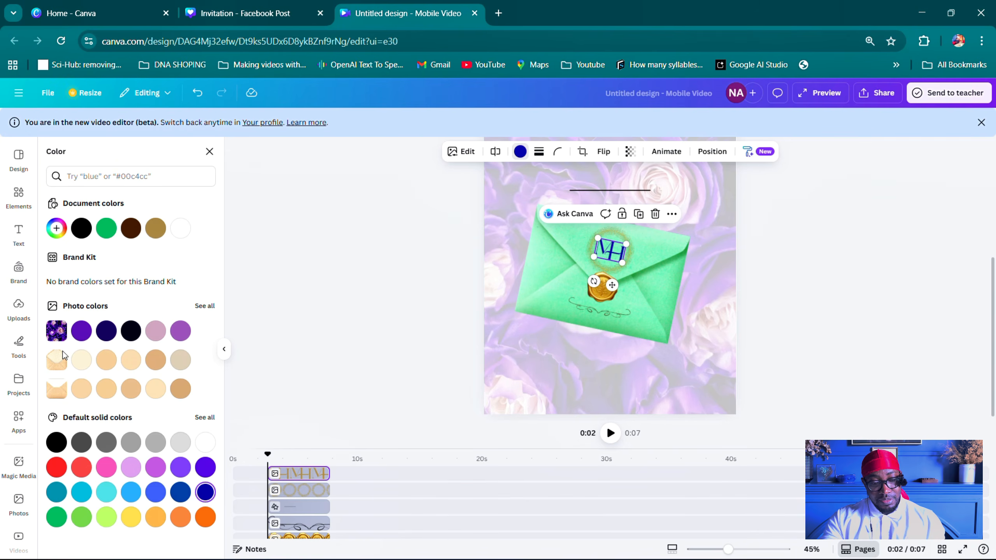
click(185, 394)
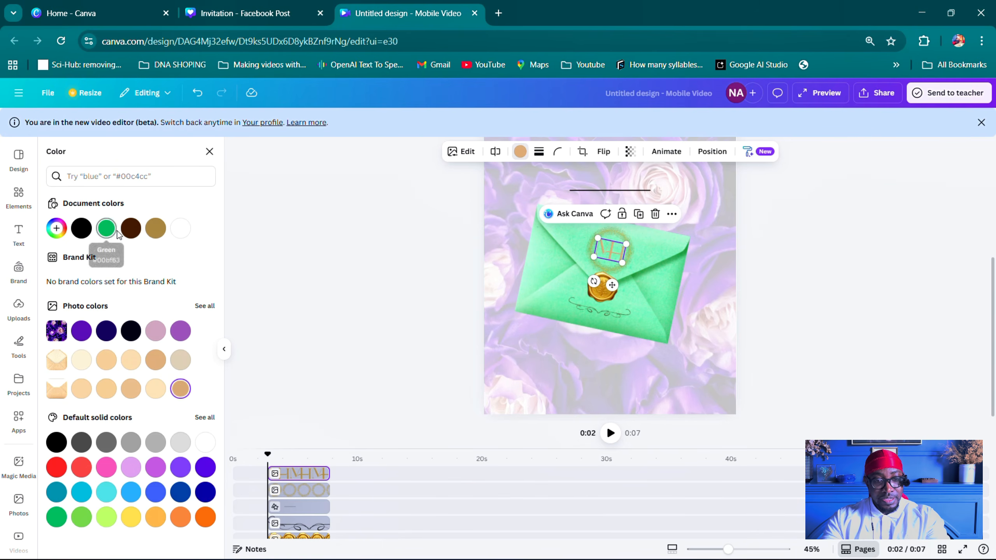
click(131, 229)
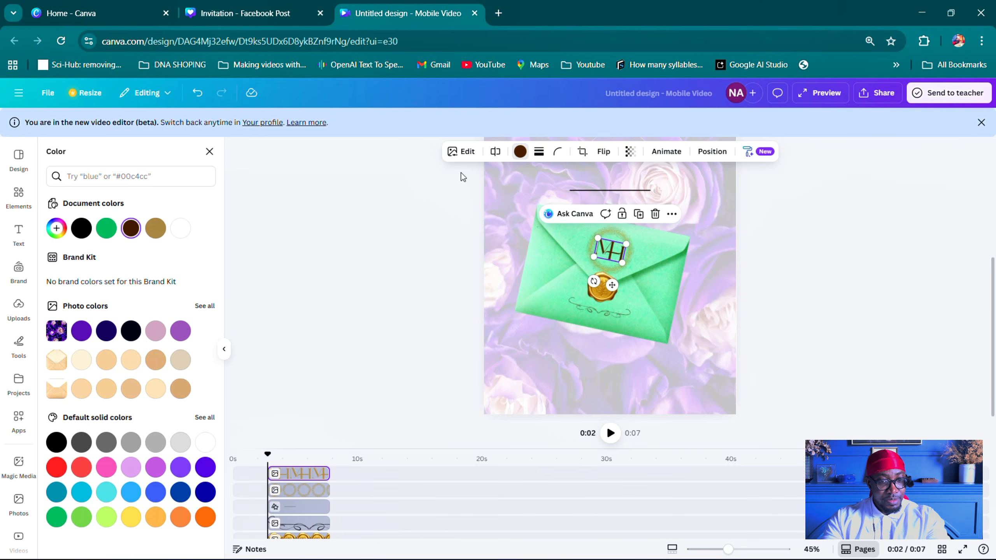
click(458, 152)
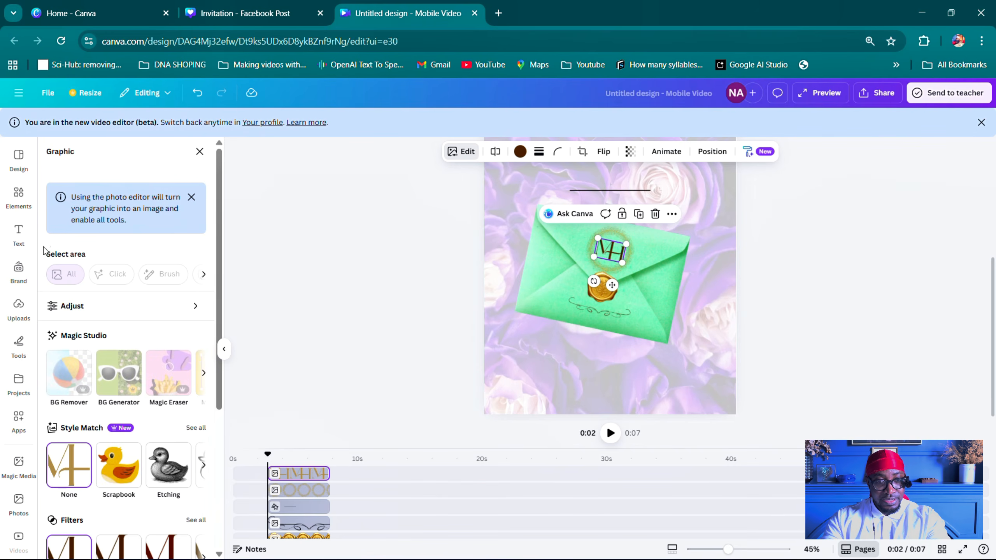
click(114, 476)
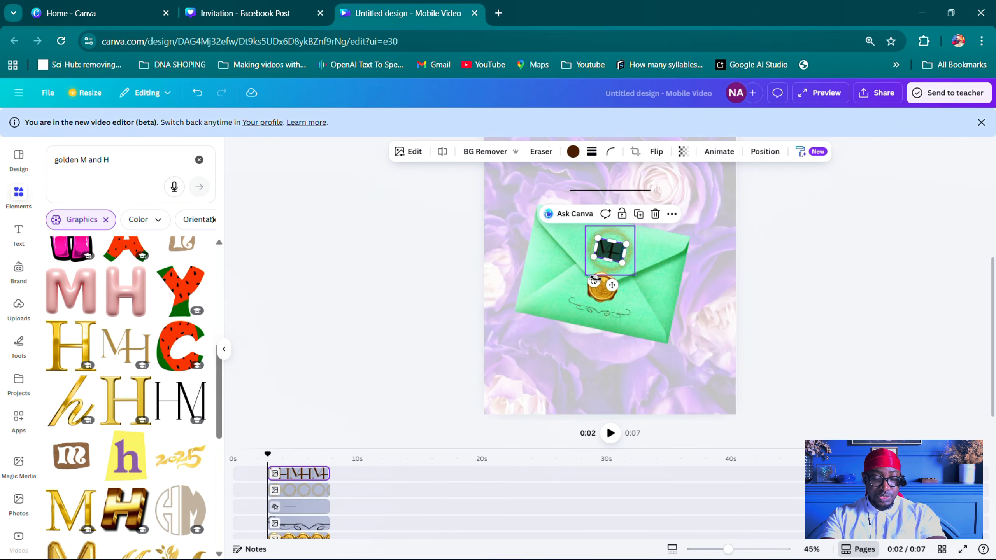
- Select the seal, scroll flourish, line, glitter ring and monogram clips together and move them to start at 0s in the timeline
scroll(298, 477, down, 5)
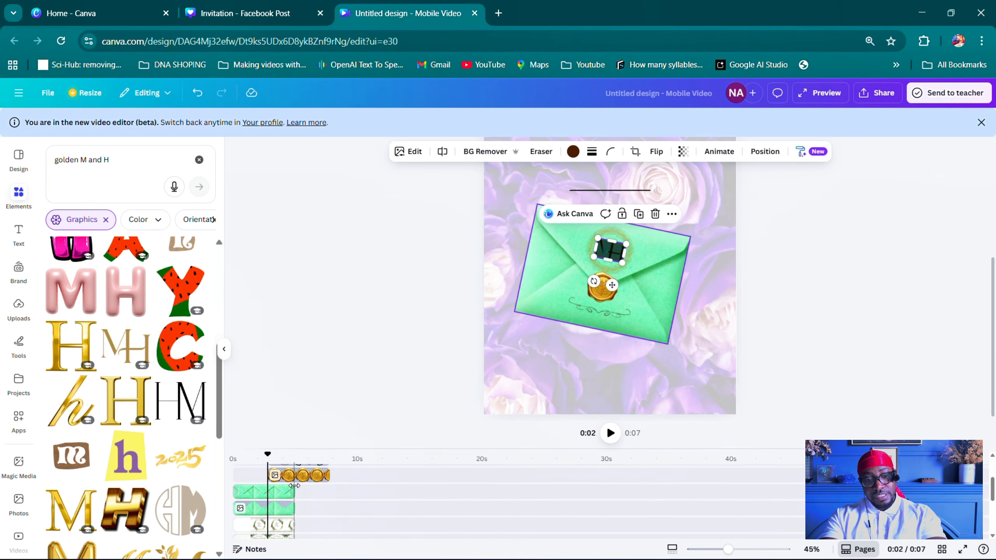
scroll(298, 478, up, 2)
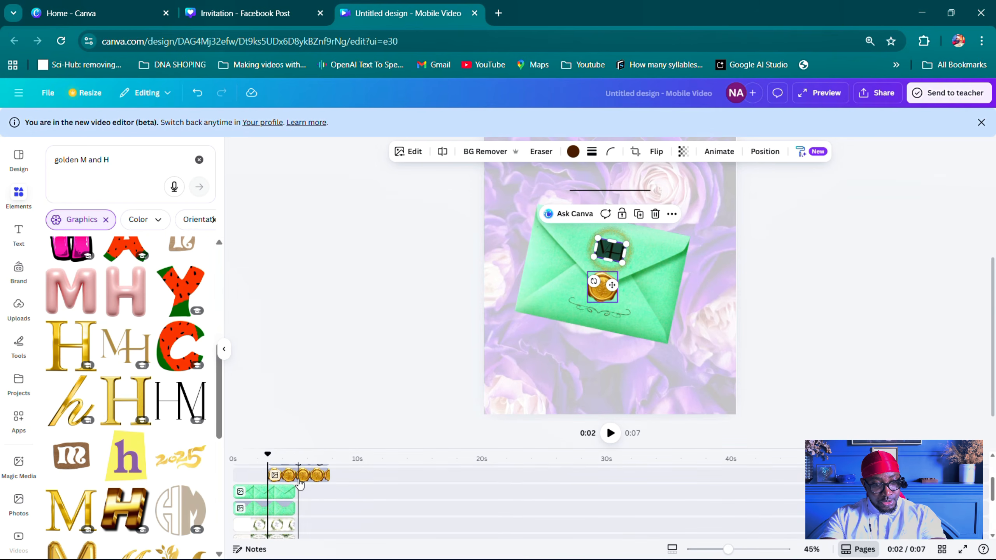
click(312, 477)
scroll(310, 483, up, 1)
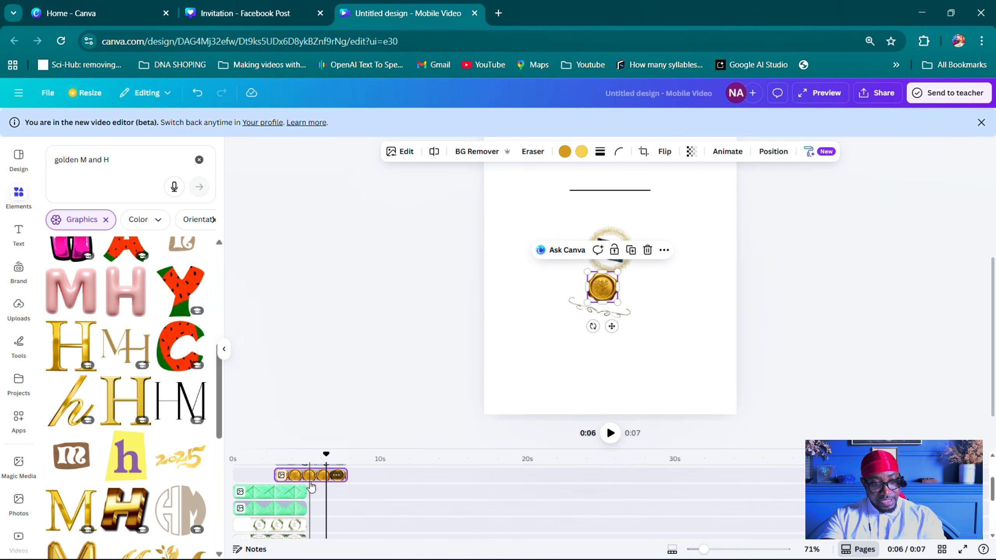
scroll(310, 486, up, 3)
shift+click(313, 522)
shift+click(317, 506)
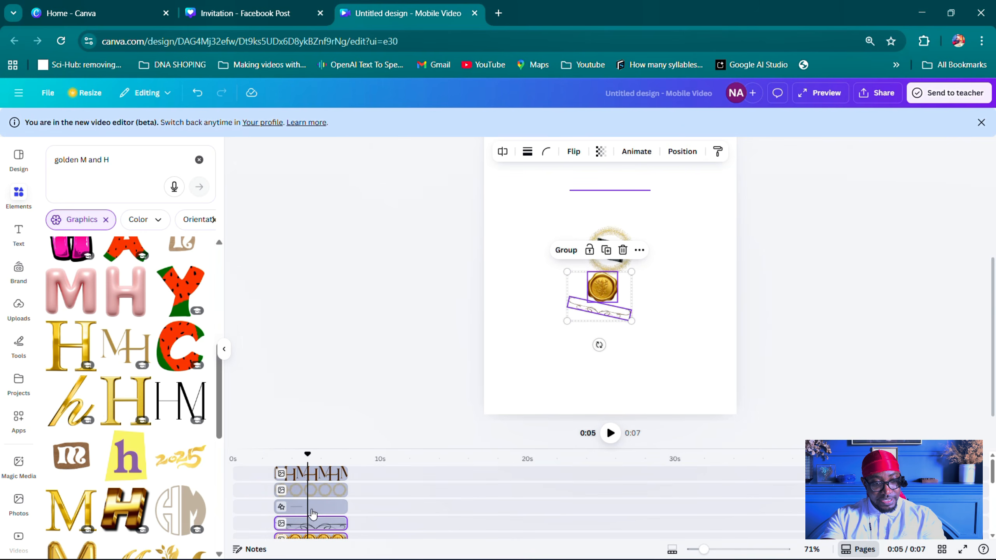
shift+click(318, 491)
shift+click(321, 475)
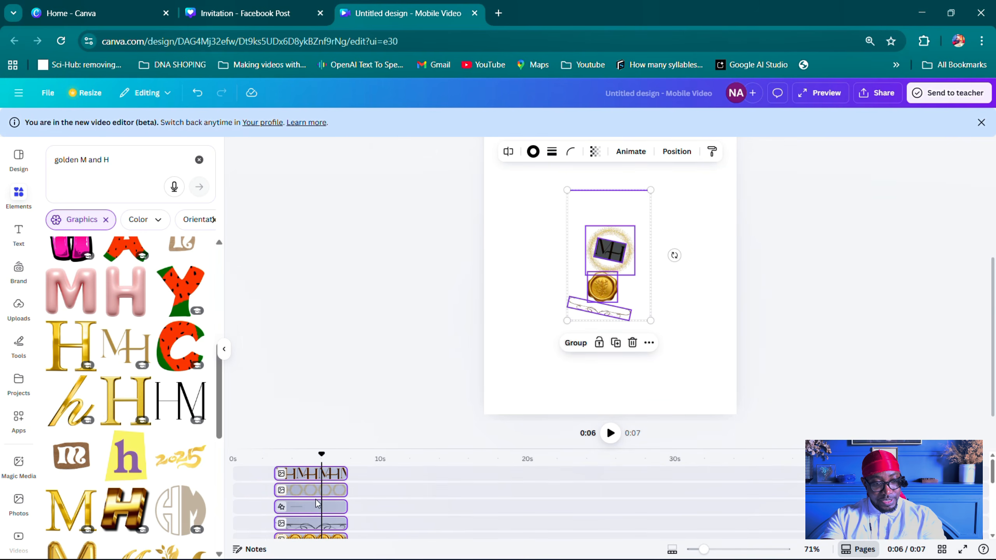
drag(306, 496, 265, 495)
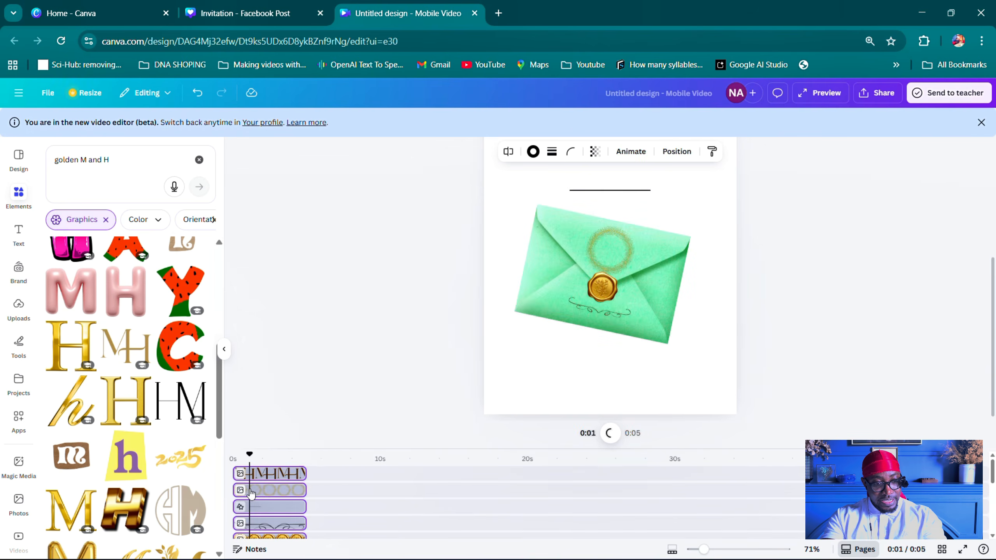
scroll(314, 506, down, 5)
scroll(284, 531, up, 3)
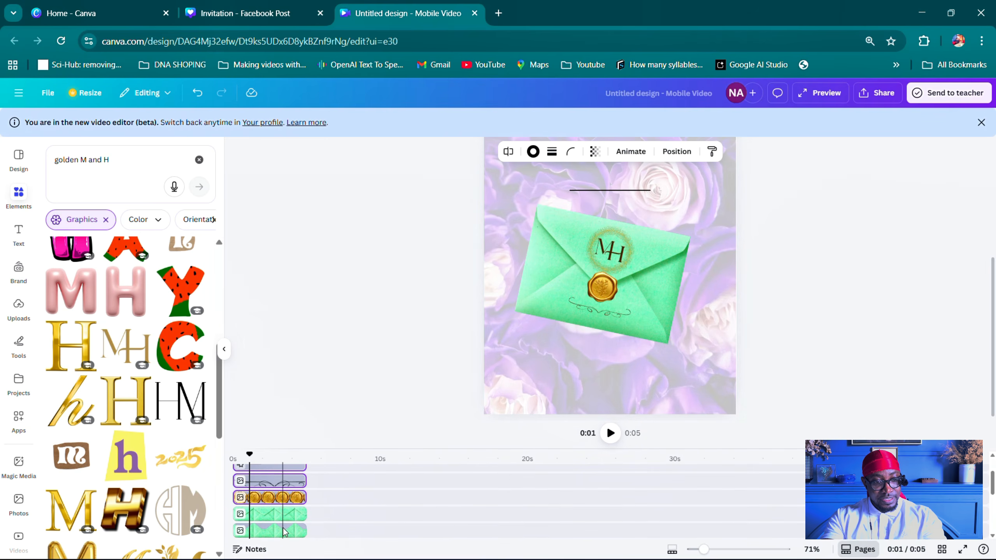
scroll(284, 531, up, 3)
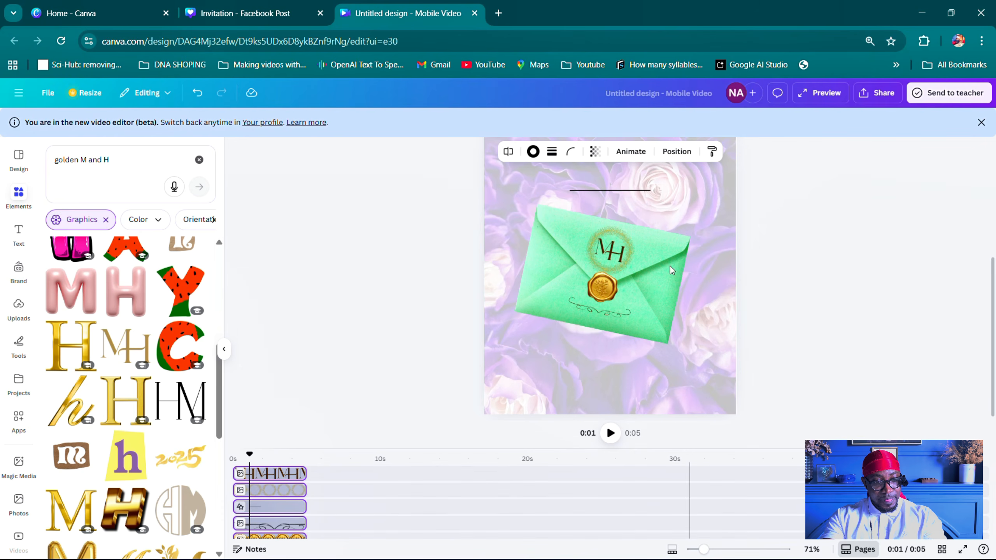
- Delete the stray horizontal line above the green envelope
scroll(632, 301, down, 3)
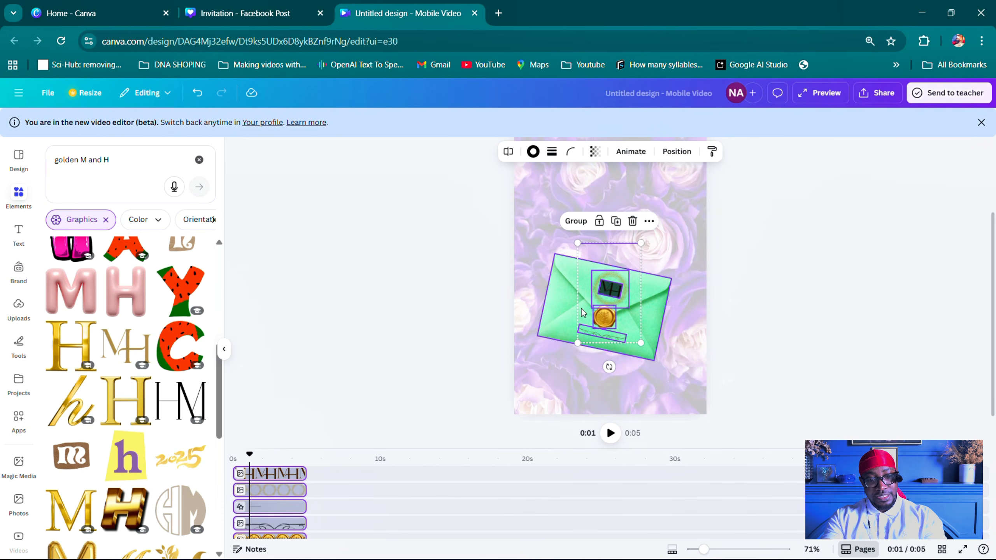
click(618, 291)
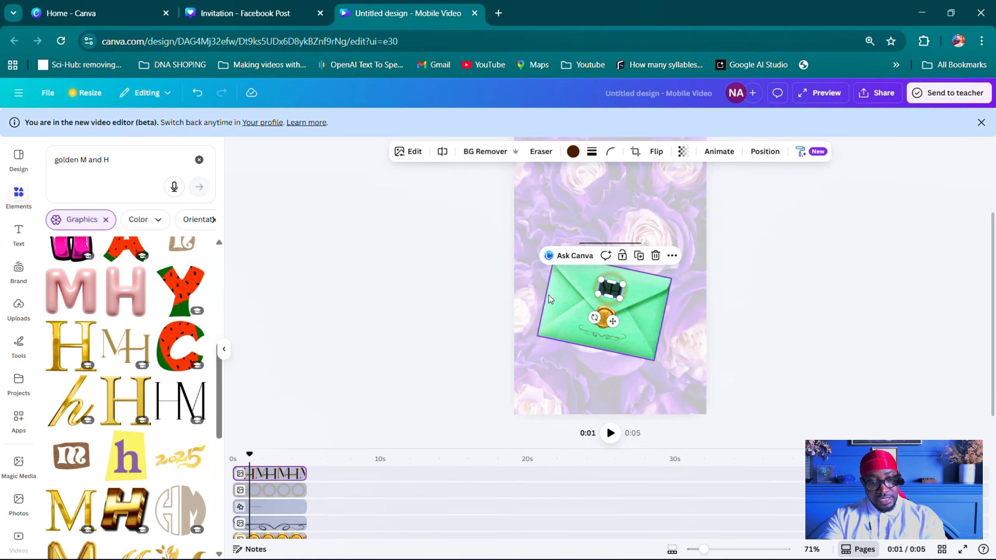
scroll(509, 310, down, 3)
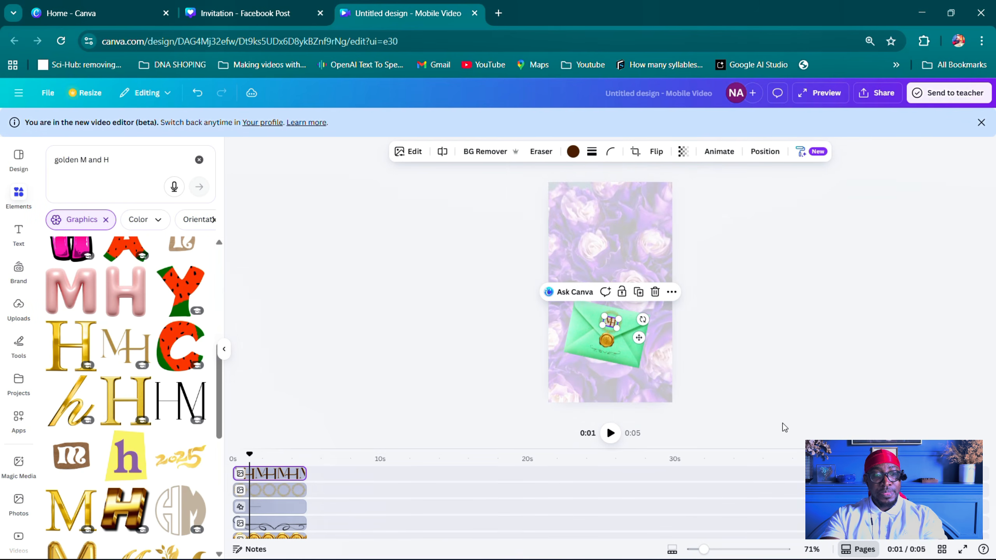
scroll(649, 331, up, 5)
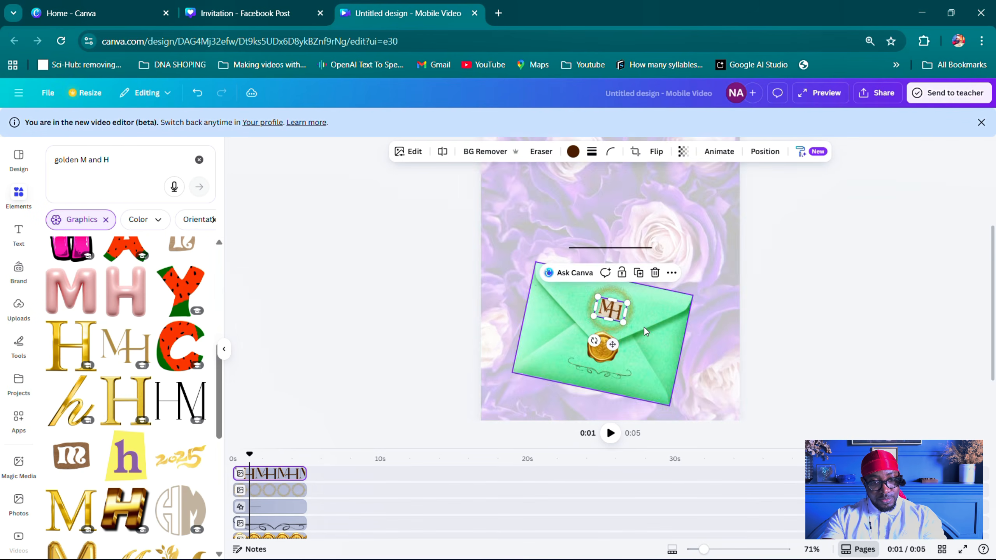
click(671, 314)
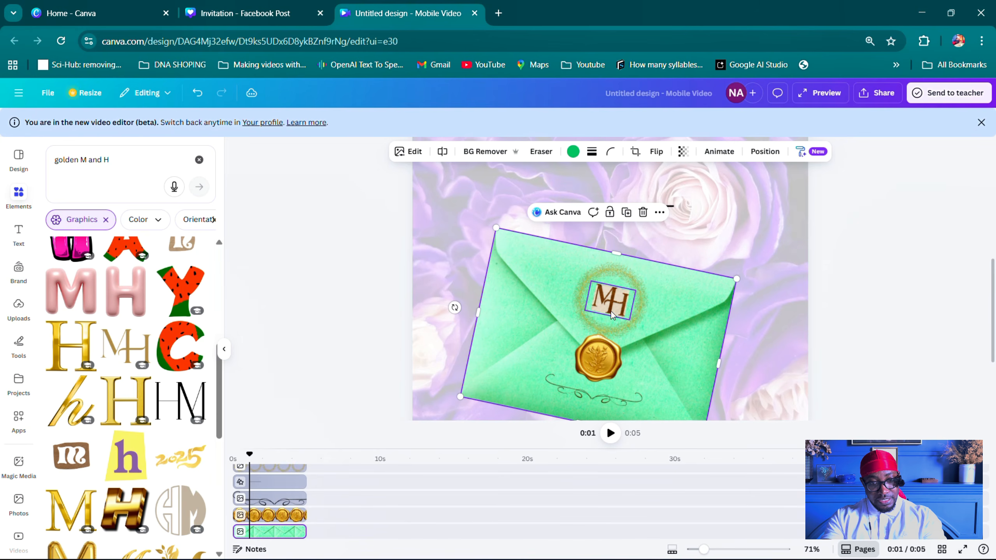
scroll(665, 342, down, 3)
scroll(635, 318, down, 2)
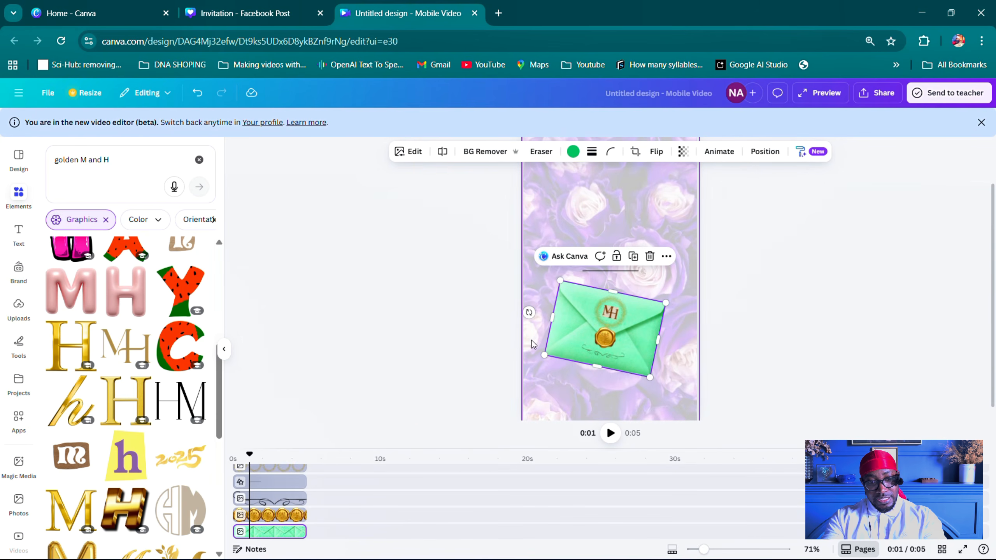
click(612, 273)
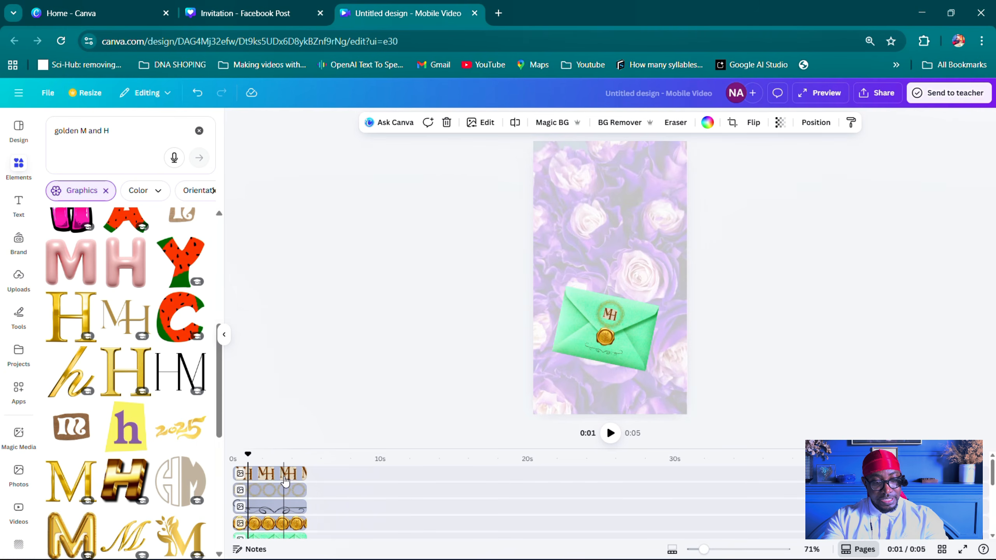
- Select all the envelope pieces, card videos and decorations on the page and group them
click(285, 481)
drag(395, 173, 812, 422)
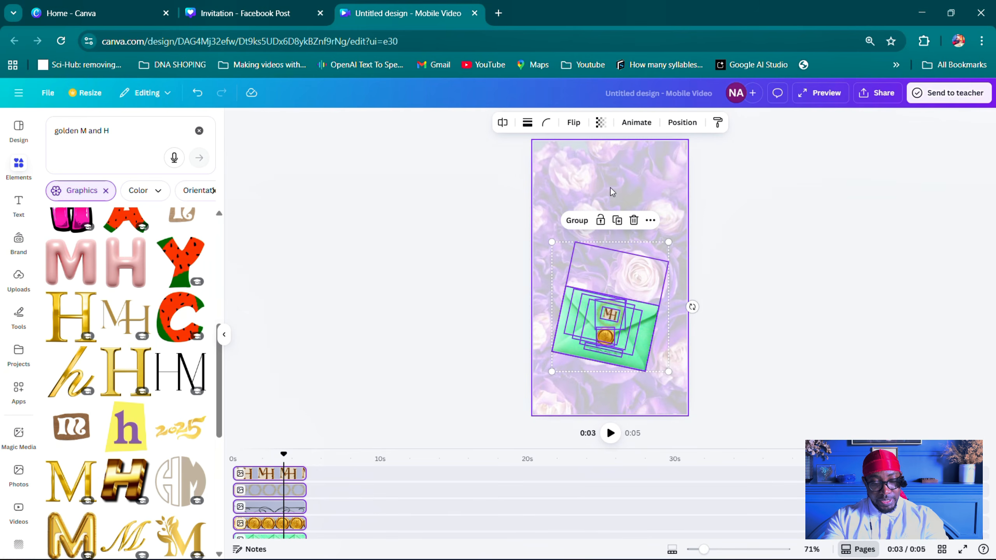
click(575, 220)
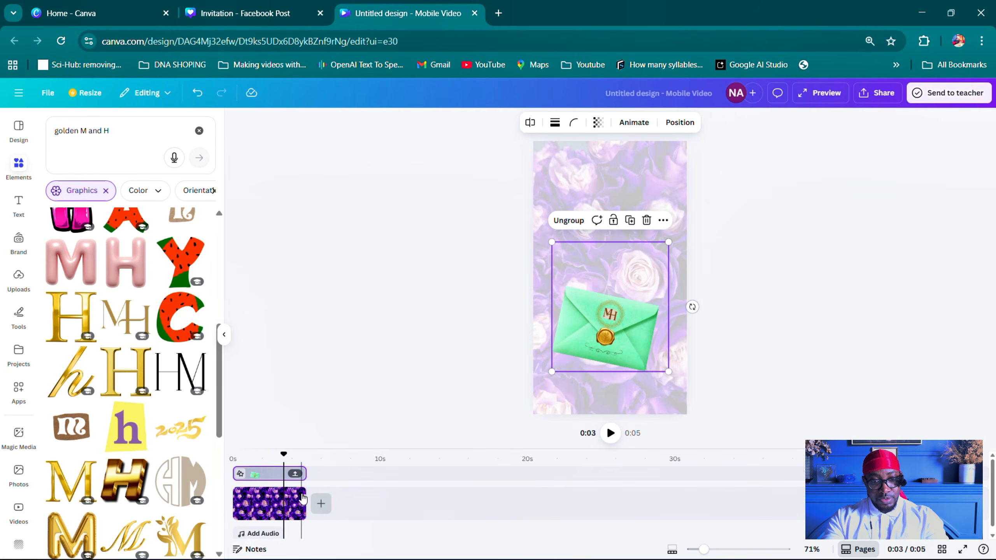
- Trim the envelope group clip and the rose background page to the same length of about 1 second
scroll(288, 475, up, 6)
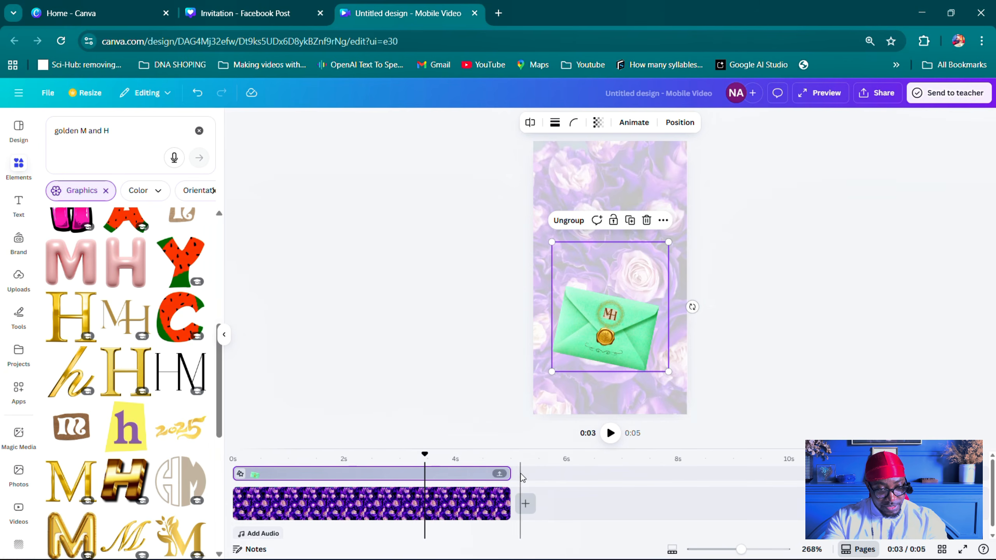
drag(509, 474, 294, 473)
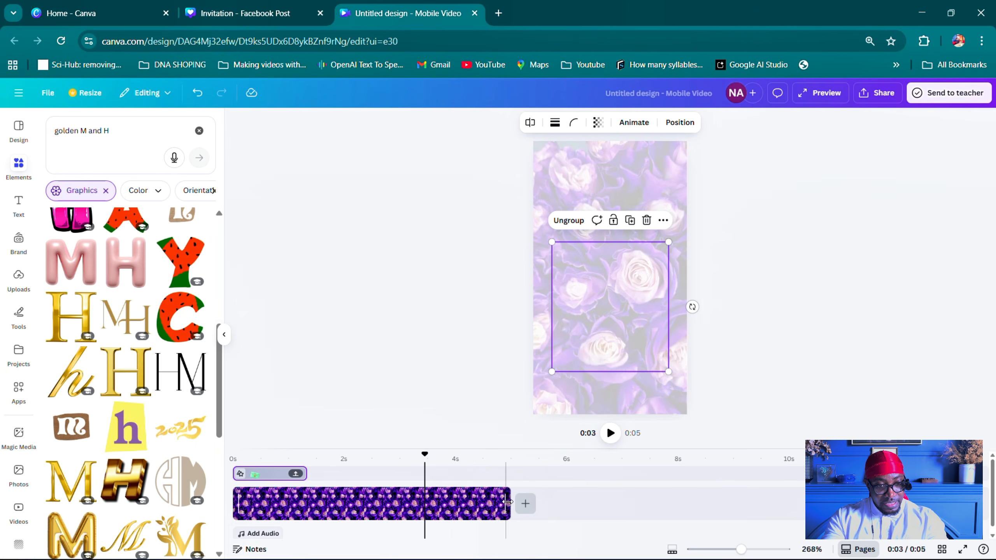
drag(509, 503, 298, 503)
drag(335, 471, 318, 504)
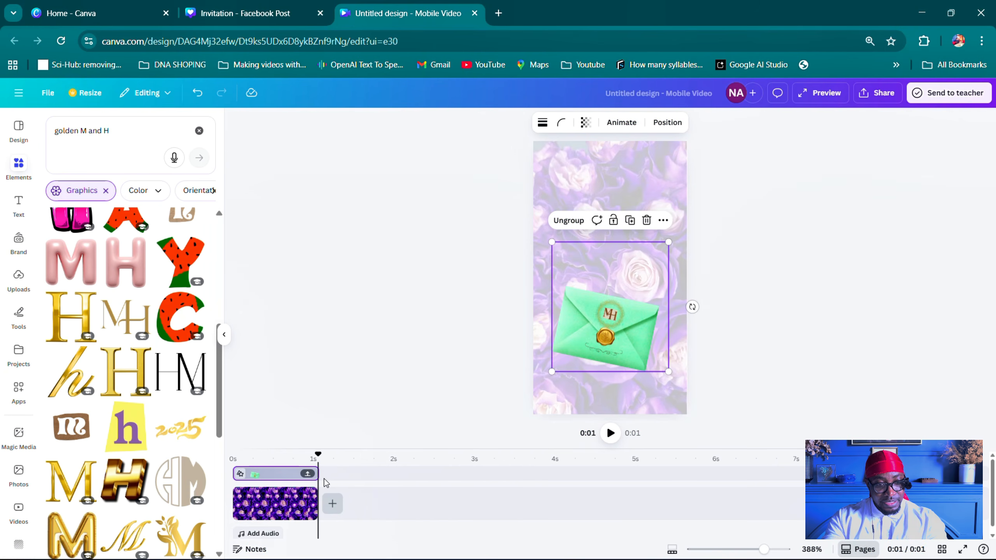
drag(316, 506, 314, 475)
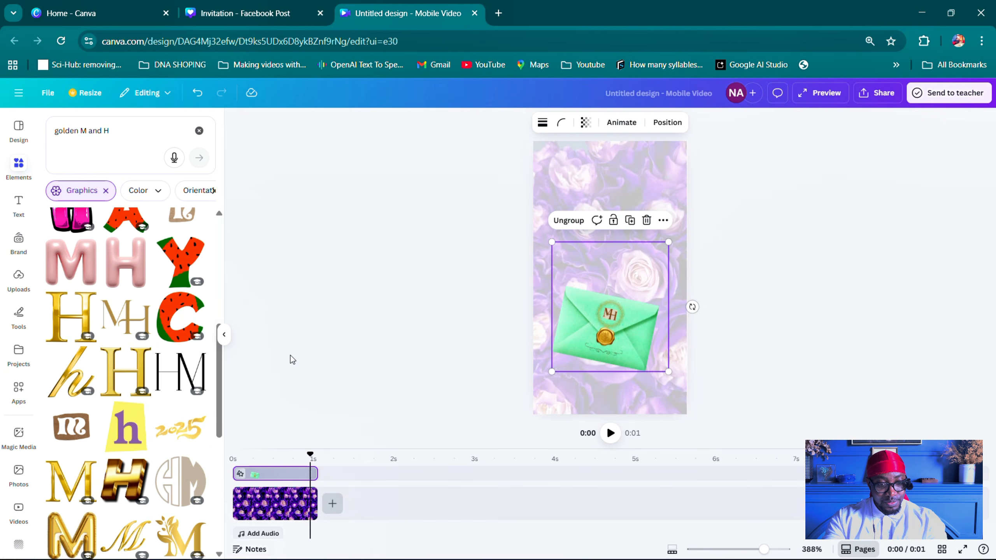
click(433, 314)
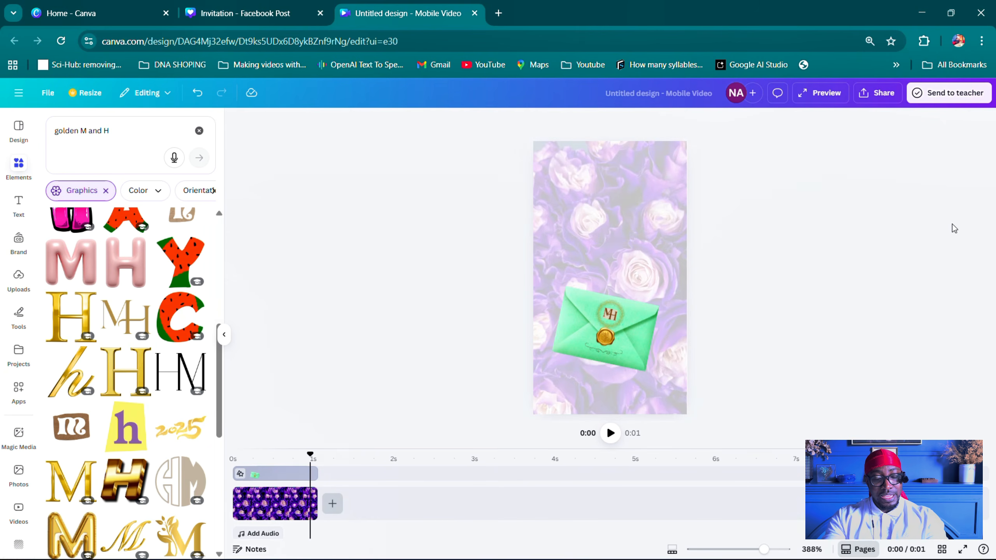
- Switch to the scrolling page view, duplicate the page and ungroup the envelope elements on page 2
click(856, 549)
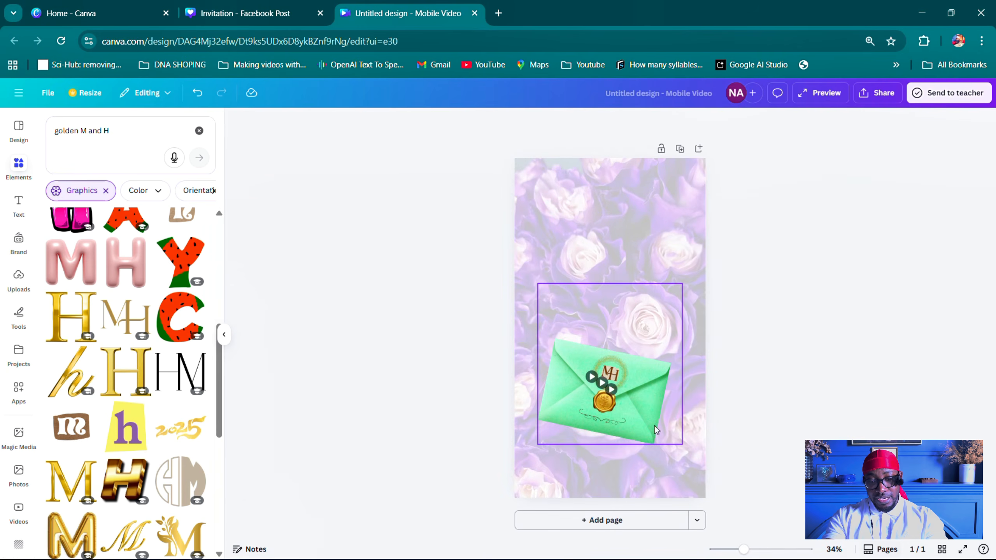
click(681, 148)
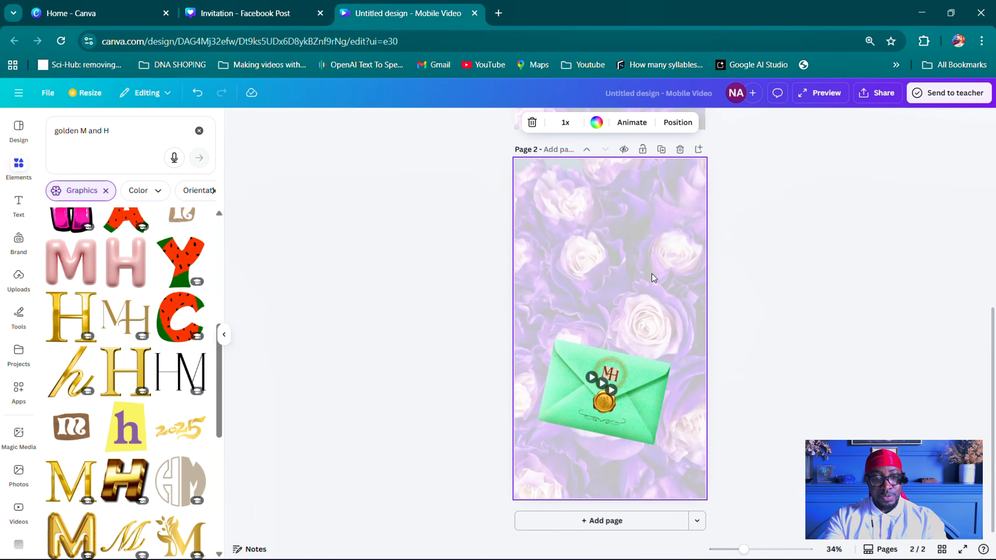
click(612, 358)
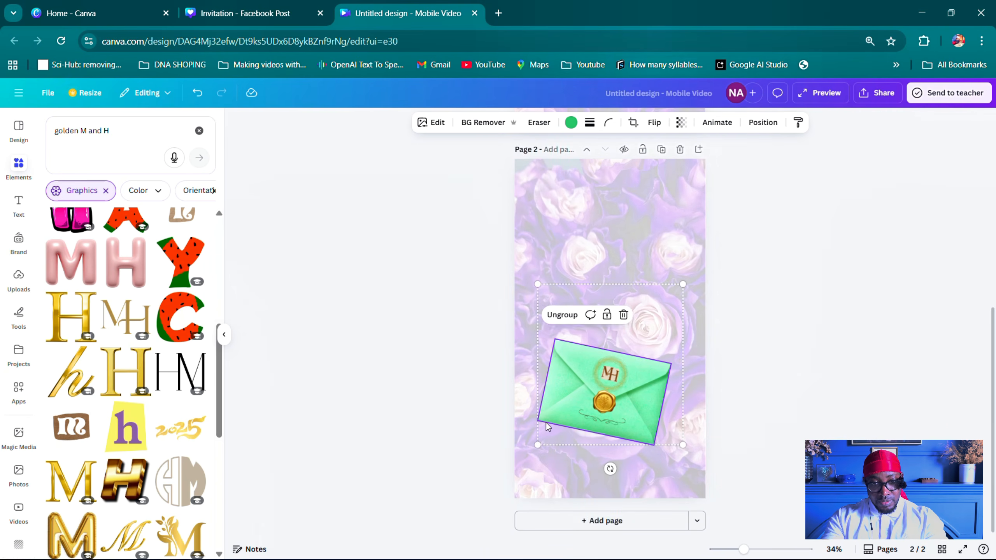
click(579, 319)
- Select the hidden open envelope on page 2 and show the page's list of layers
right_click(635, 387)
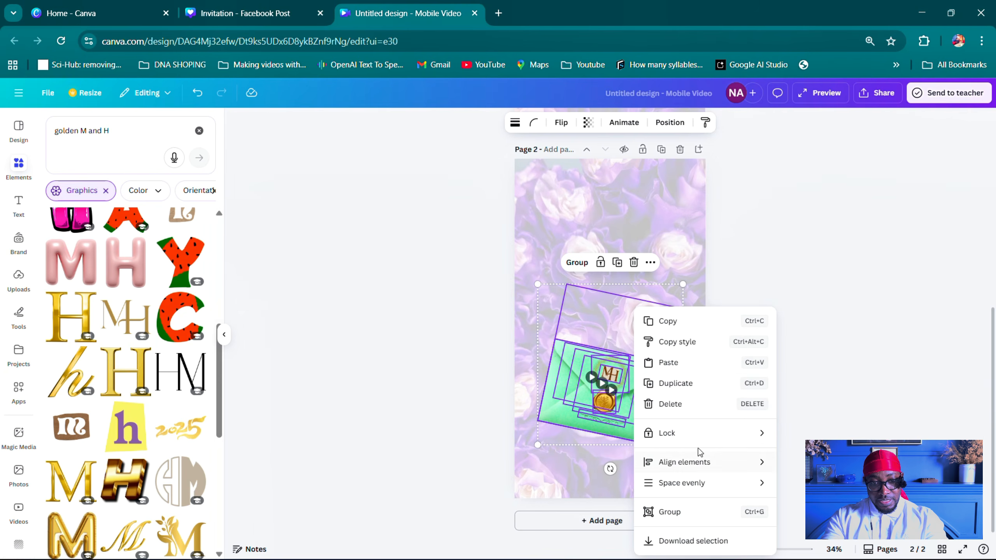
click(572, 384)
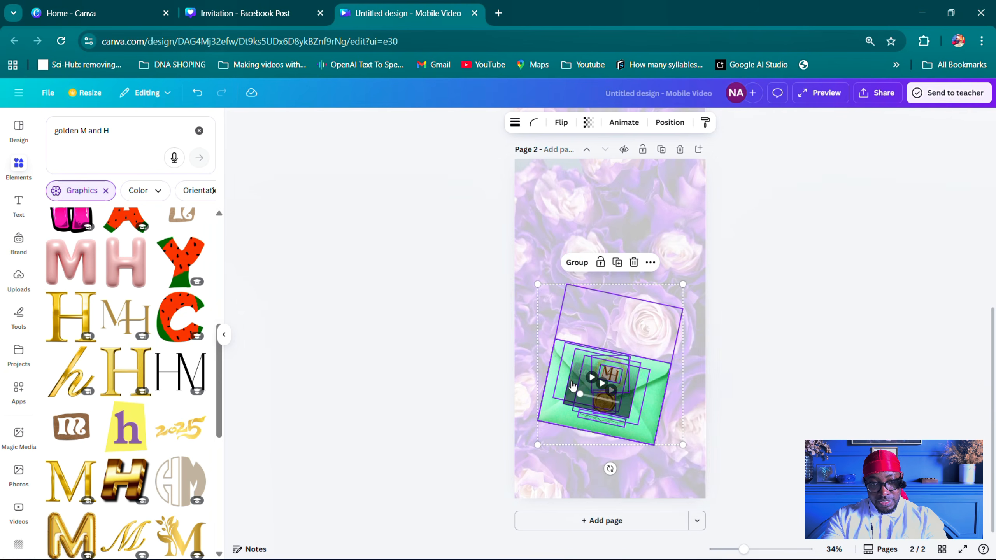
click(607, 332)
right_click(623, 335)
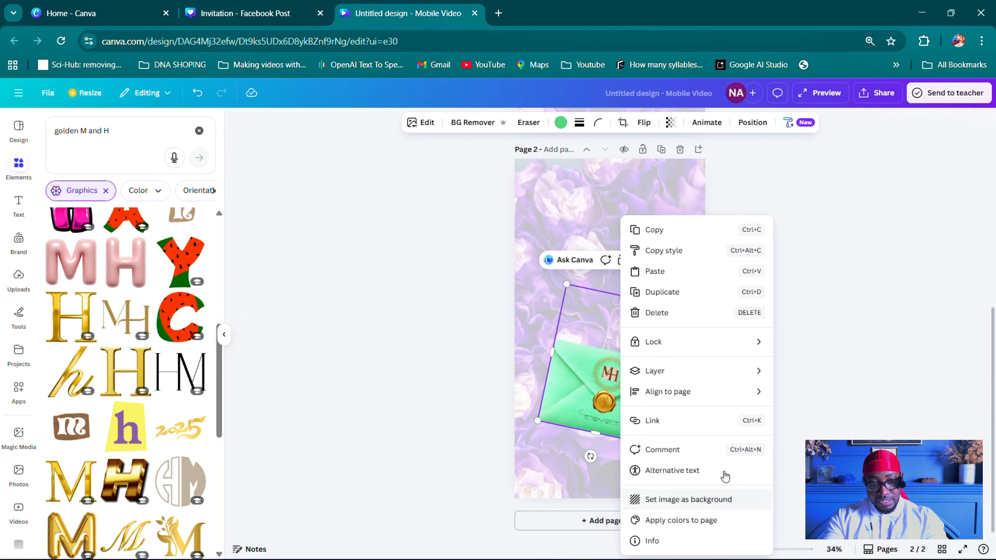
mouse_move(704, 371)
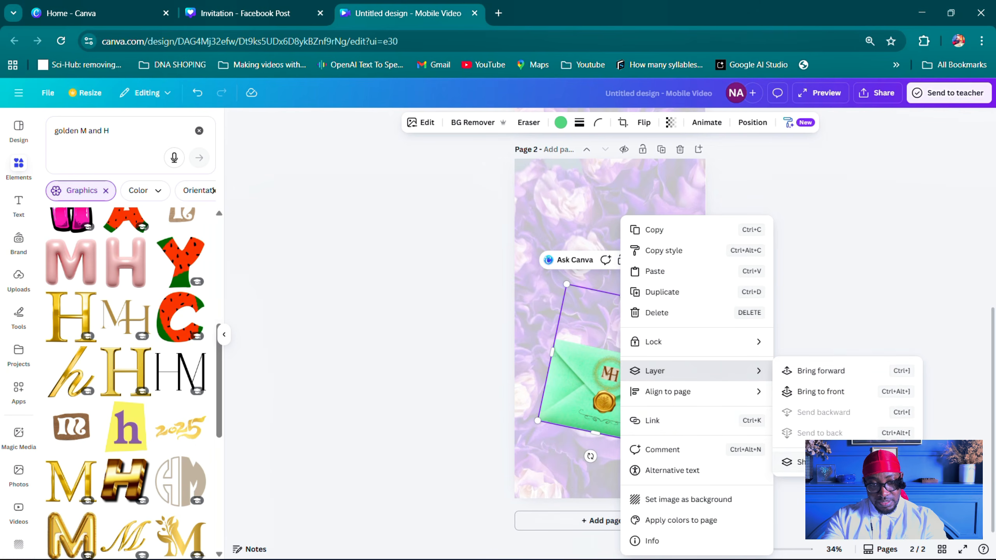
click(788, 462)
- Delete the MH monogram, the glitter ring and the gold seal from page 2
click(140, 223)
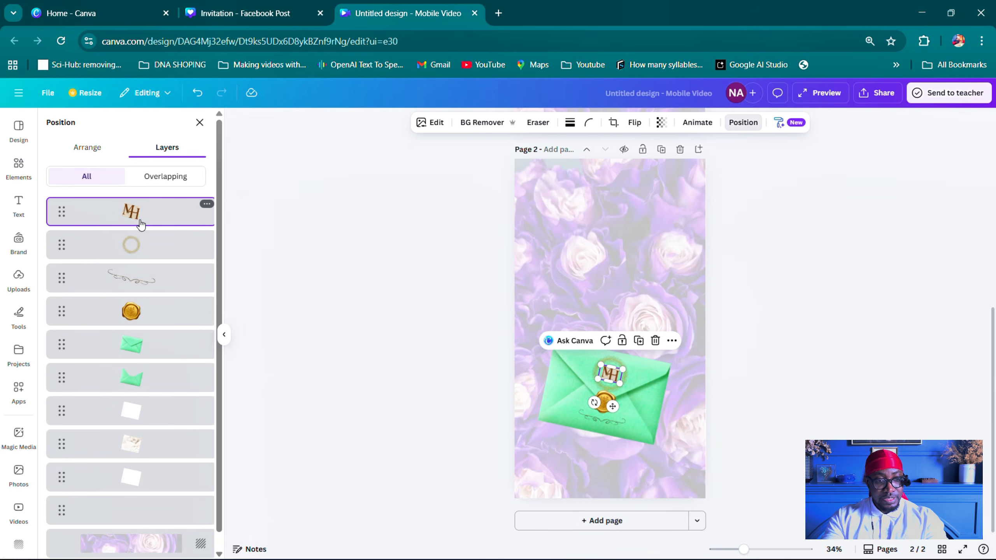
key(Delete)
click(142, 228)
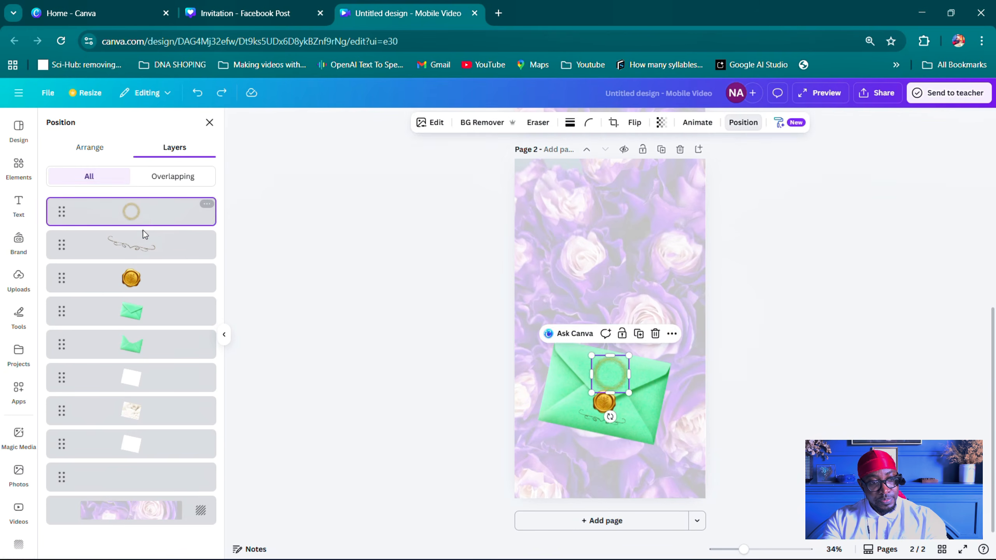
key(Delete)
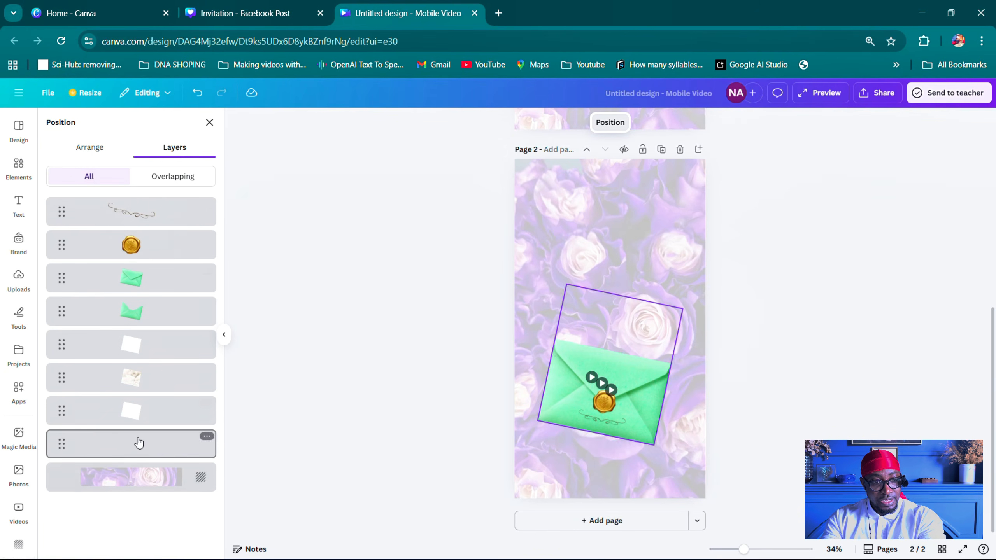
click(129, 240)
click(116, 255)
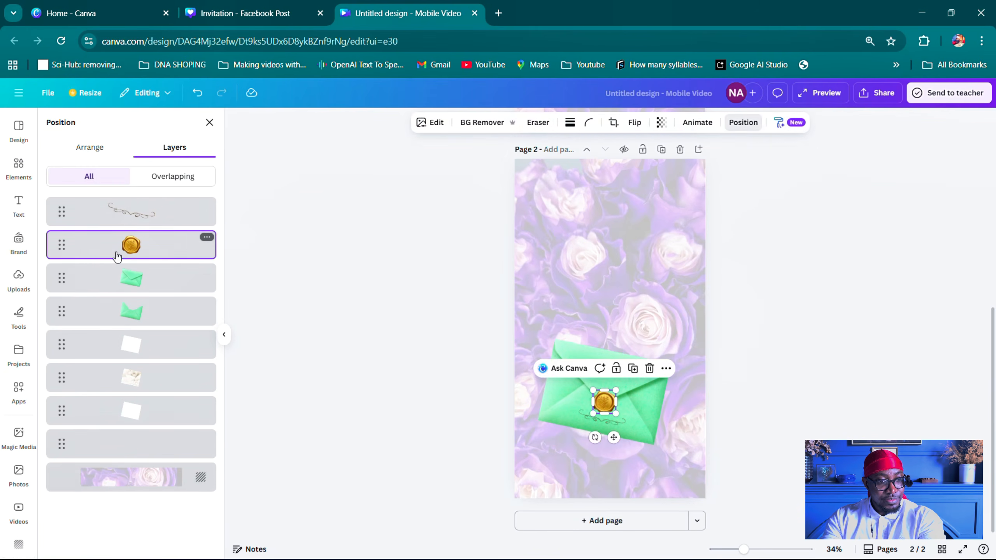
key(Delete)
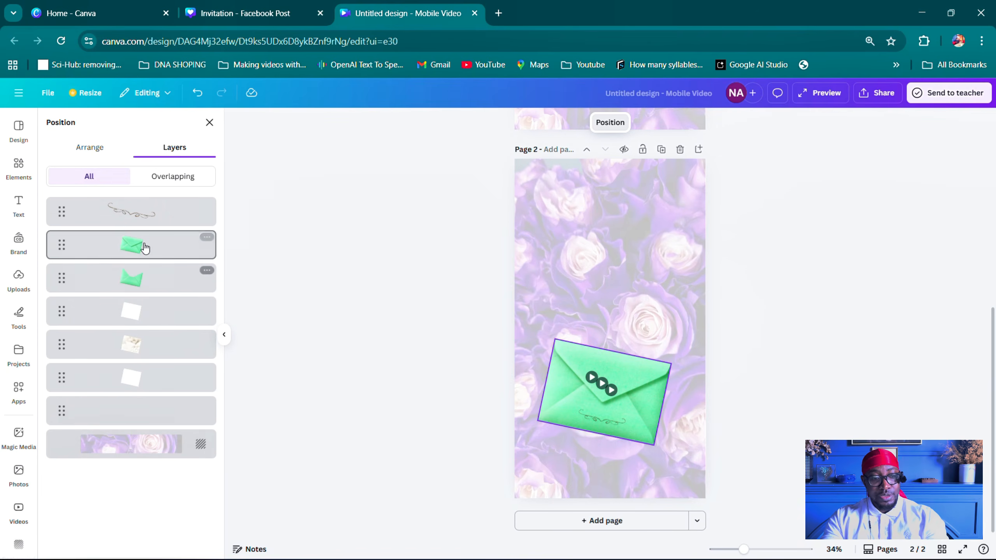
- Set the open envelope's transparency value to 100 and the closed envelope's to 0 on page 2
click(139, 420)
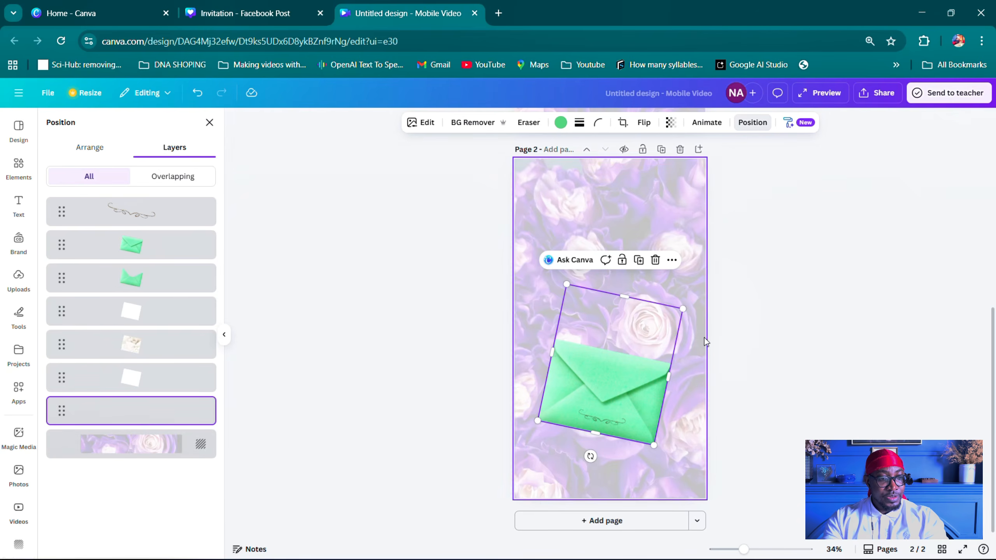
click(671, 123)
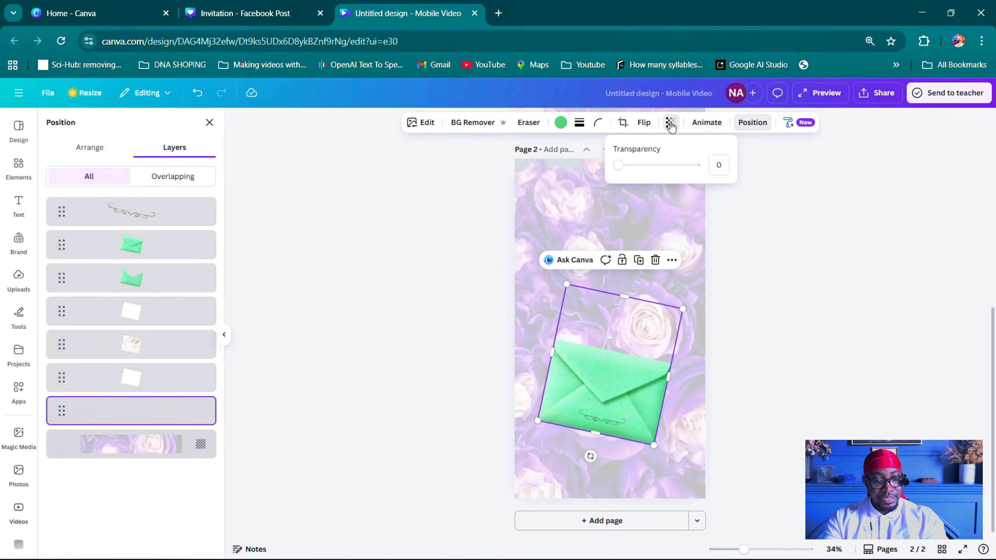
drag(619, 168, 698, 165)
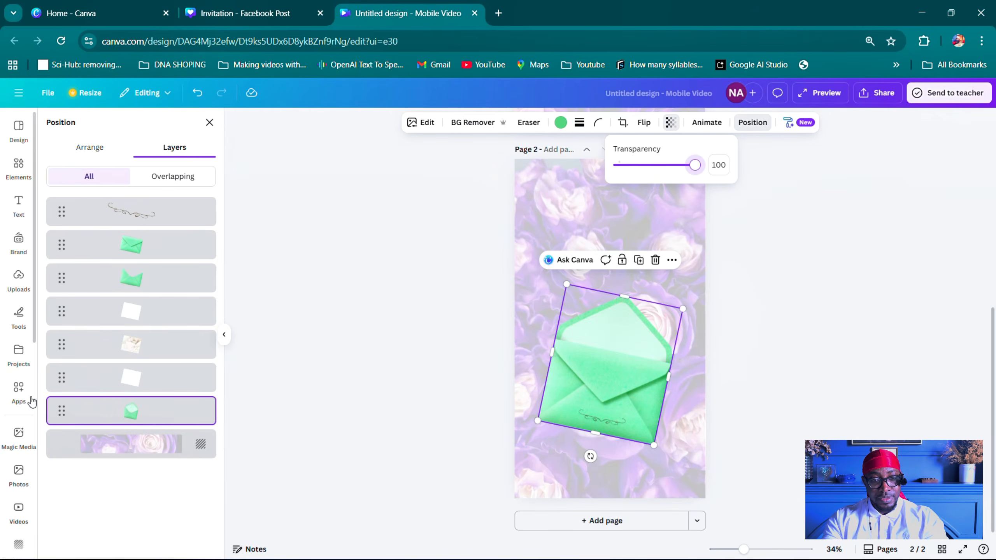
click(182, 246)
click(670, 124)
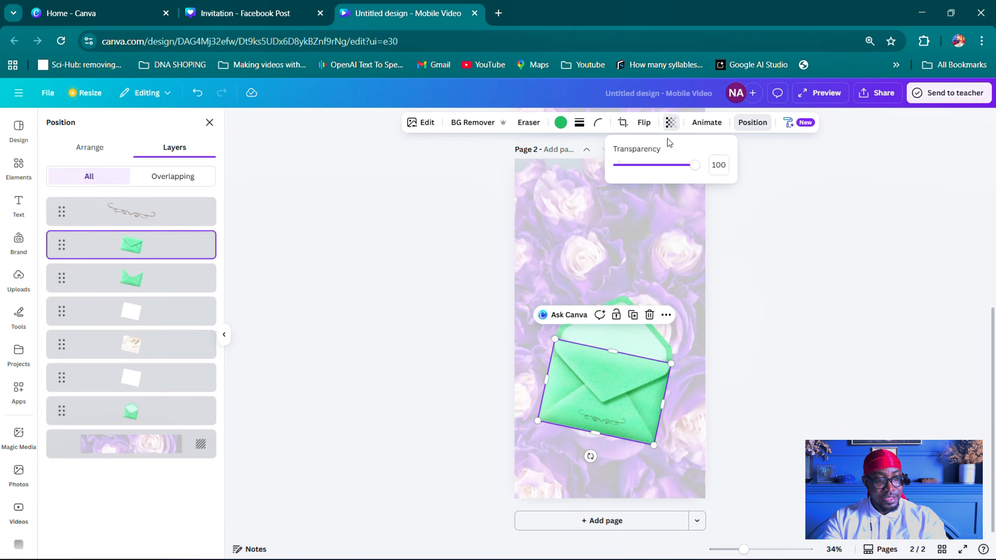
drag(695, 170, 612, 166)
click(478, 173)
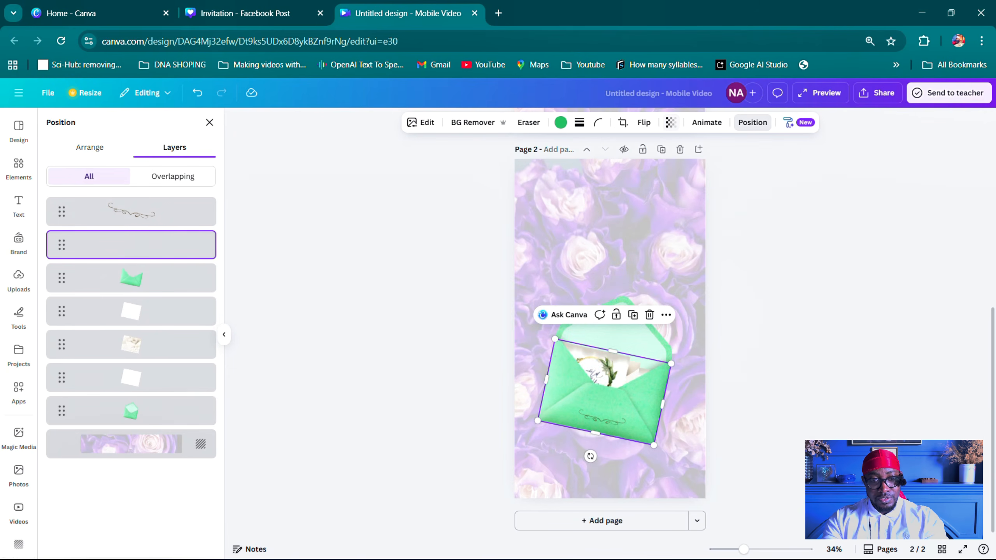
click(815, 334)
- Inspect page 2's clips in the video timeline and return to the scrolling page view
click(669, 285)
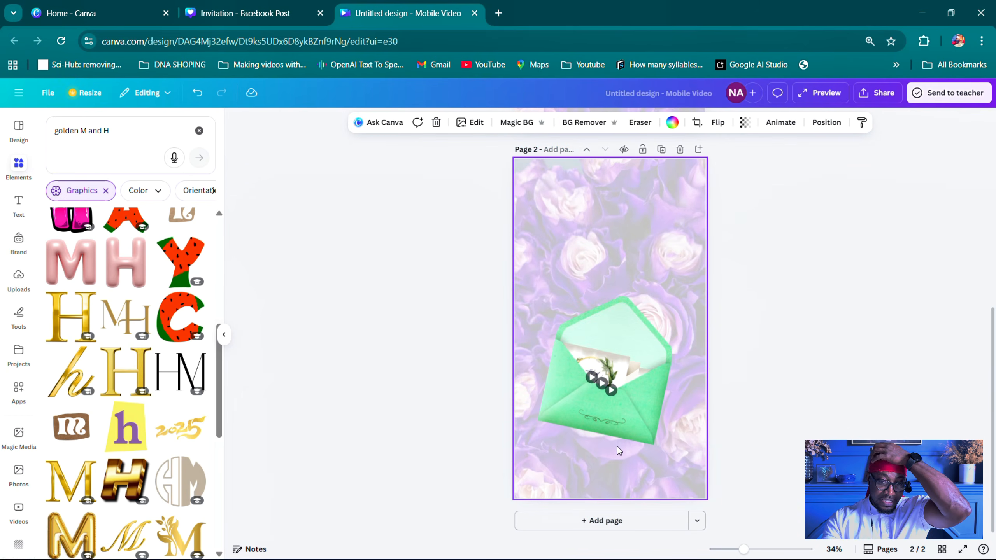
click(868, 550)
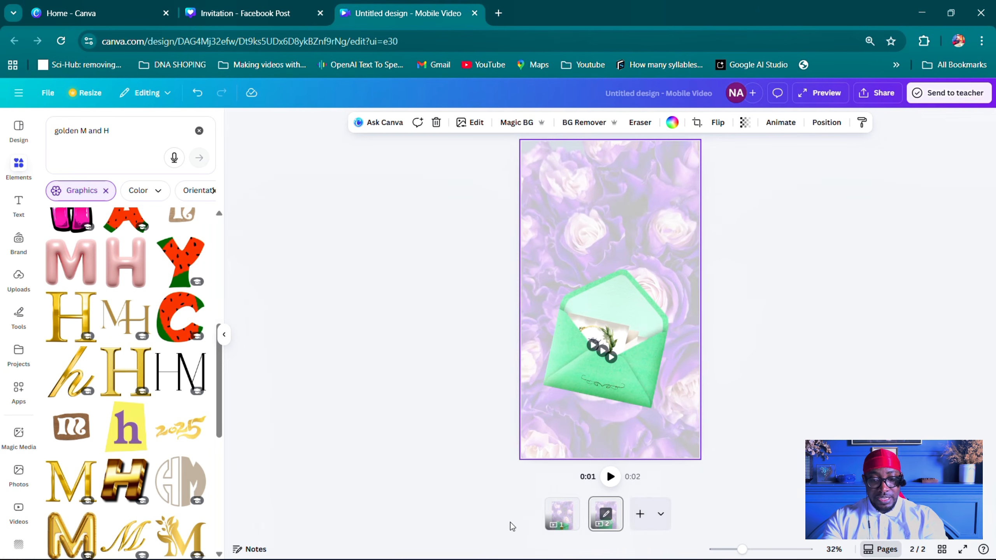
click(607, 518)
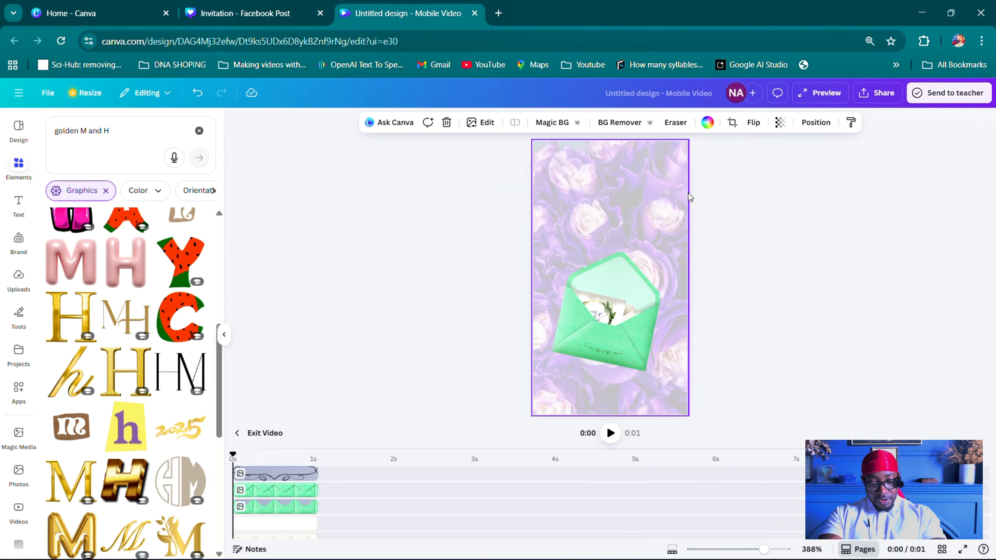
click(857, 554)
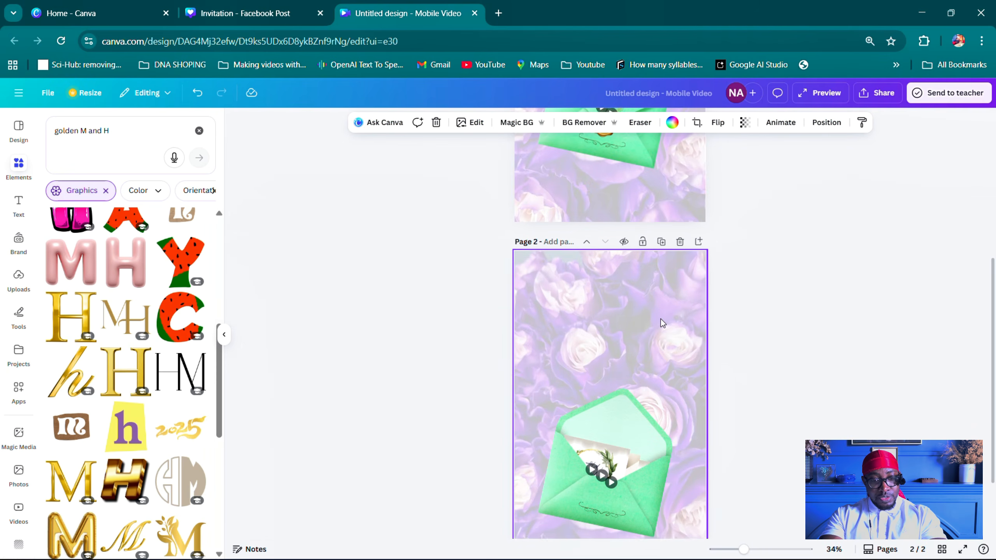
- Duplicate page 2 with the open envelope four times, making six pages in total
scroll(660, 320, up, 2)
scroll(660, 321, down, 4)
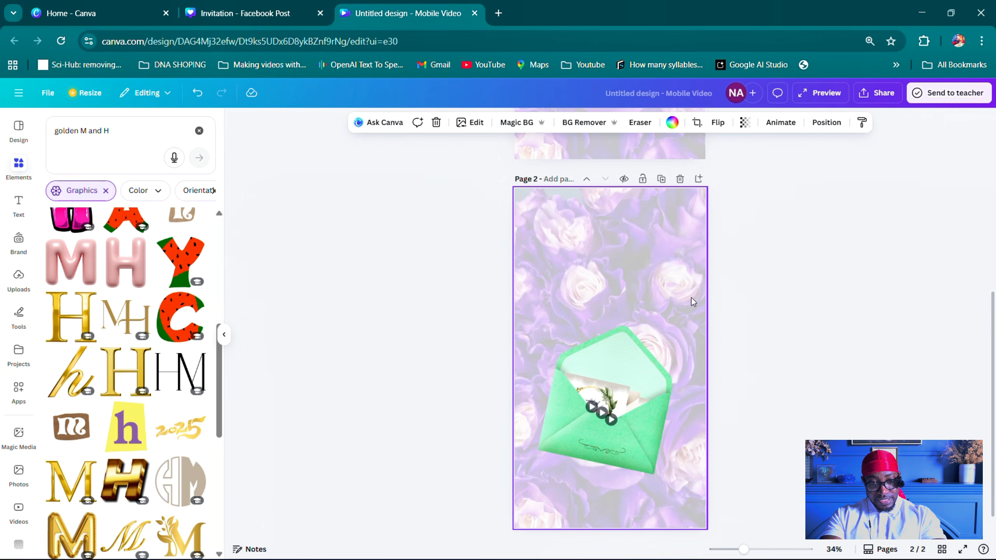
click(662, 181)
click(662, 182)
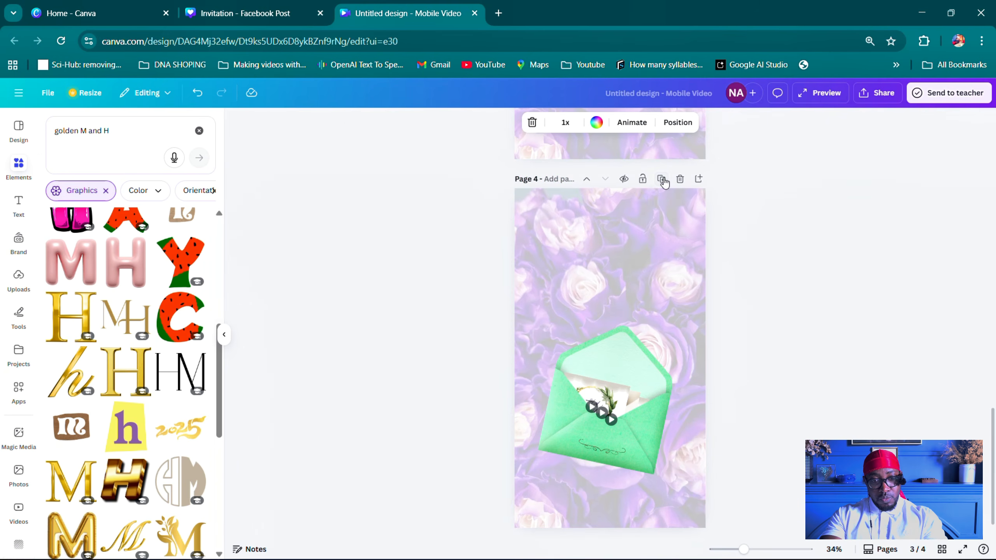
click(662, 182)
click(663, 182)
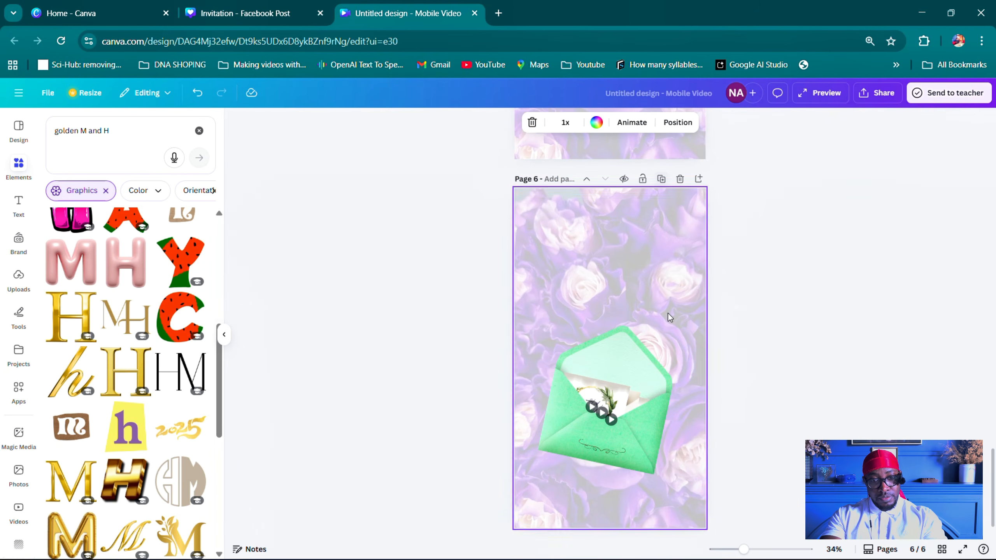
- Try grouping page 6's envelope and card elements in the video timeline, undo the grouping and return to the page view
drag(409, 314, 769, 509)
click(875, 549)
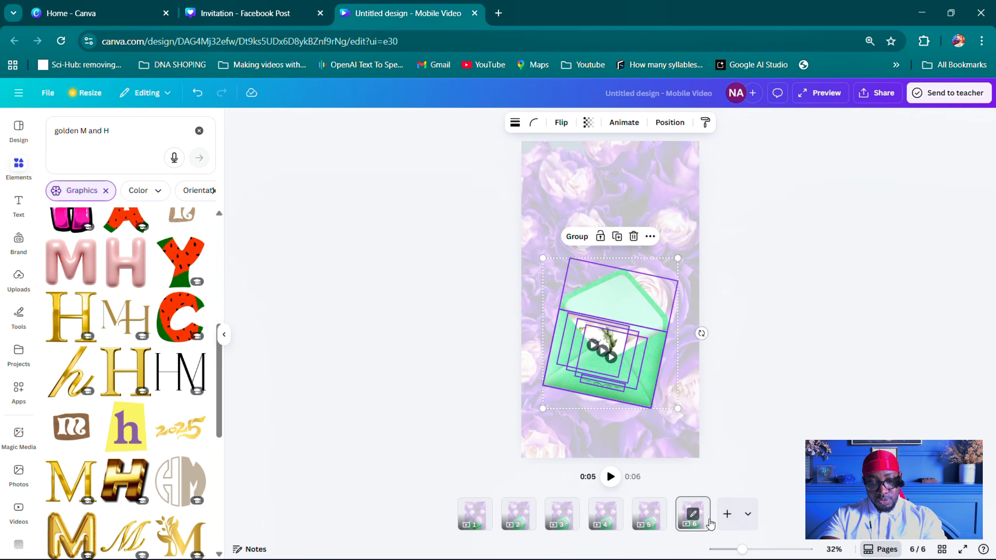
click(693, 517)
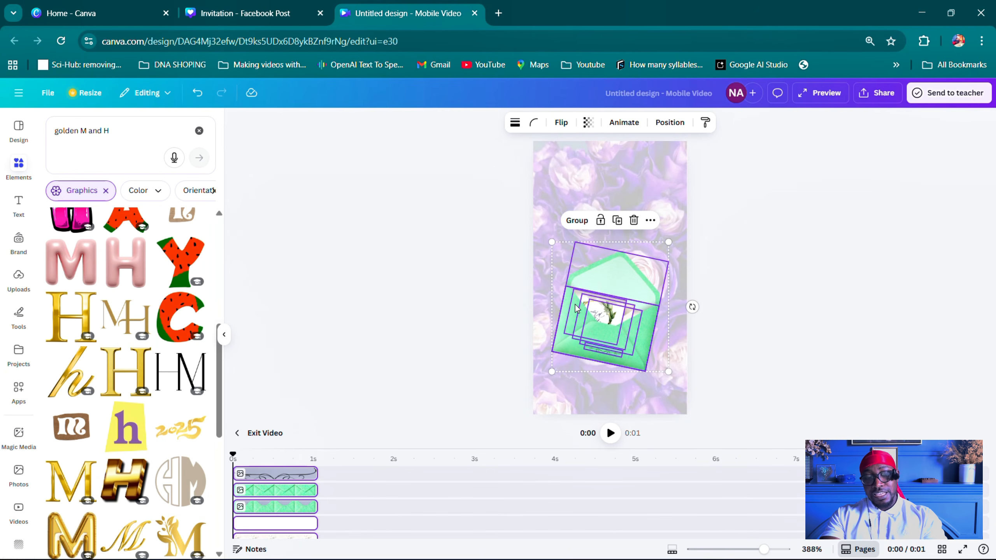
drag(478, 256, 693, 379)
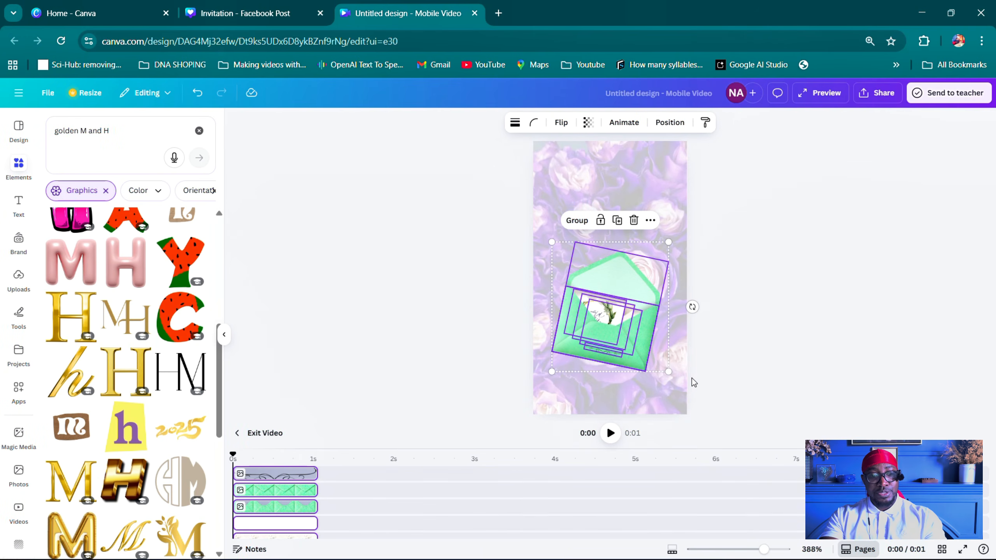
click(577, 220)
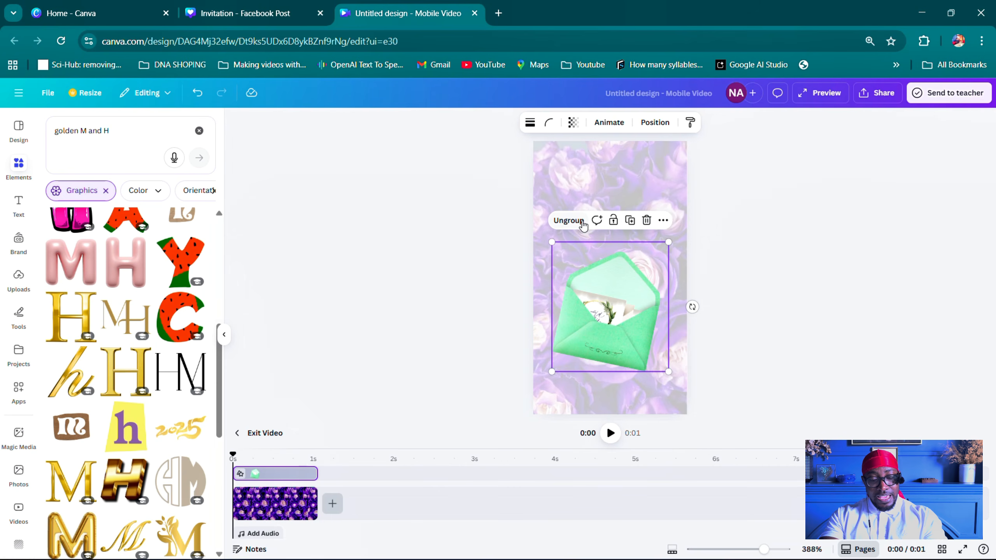
click(775, 269)
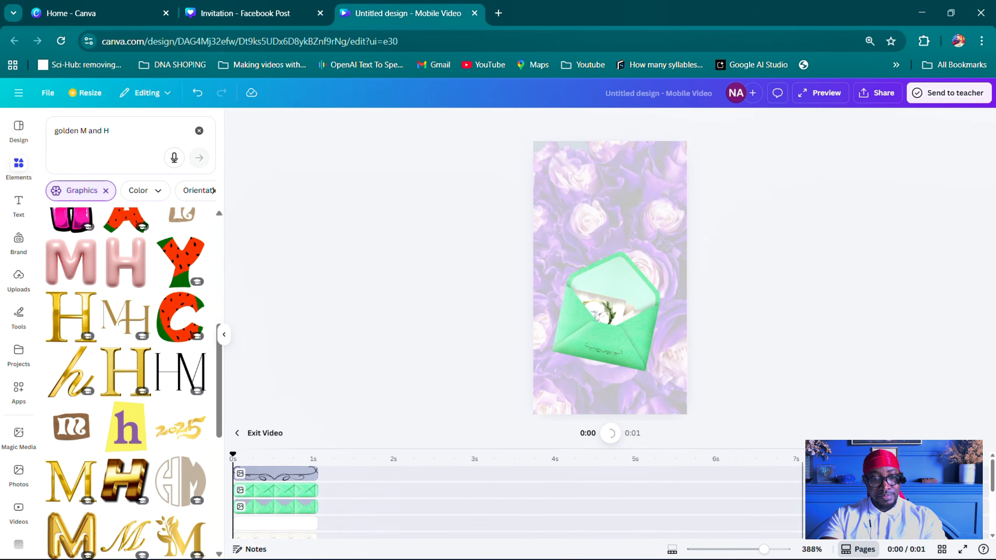
click(845, 550)
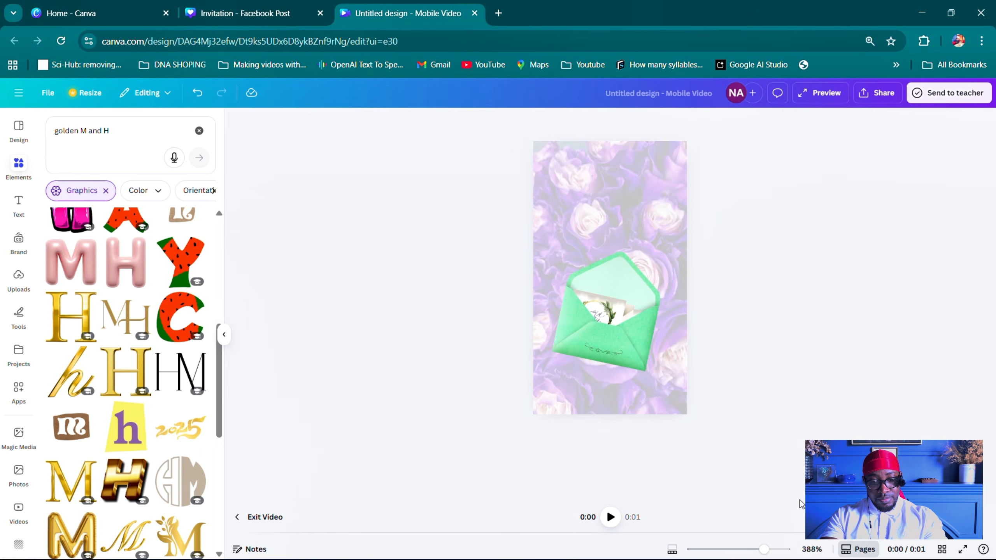
- Group all envelope and card elements on page 3 and on page 4
scroll(592, 309, up, 10)
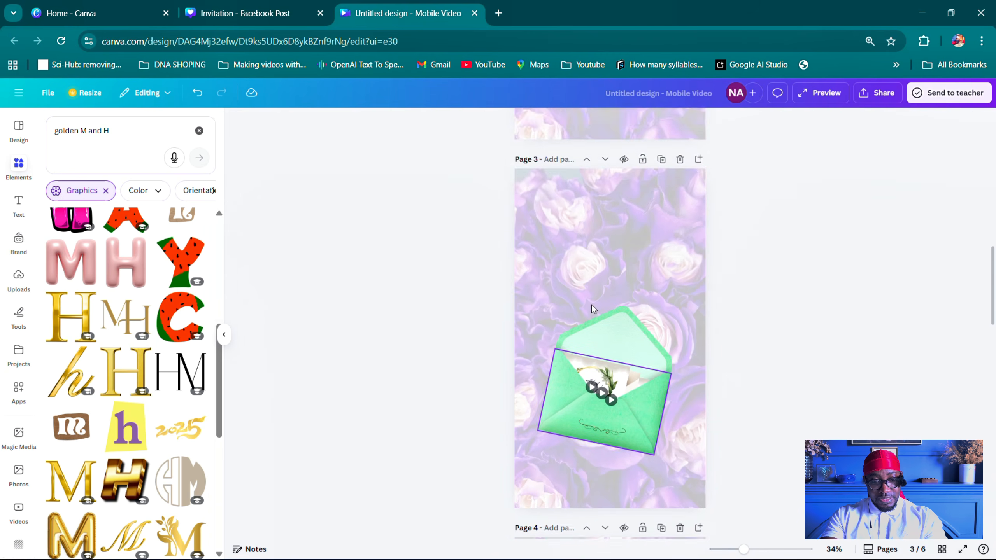
scroll(592, 310, down, 5)
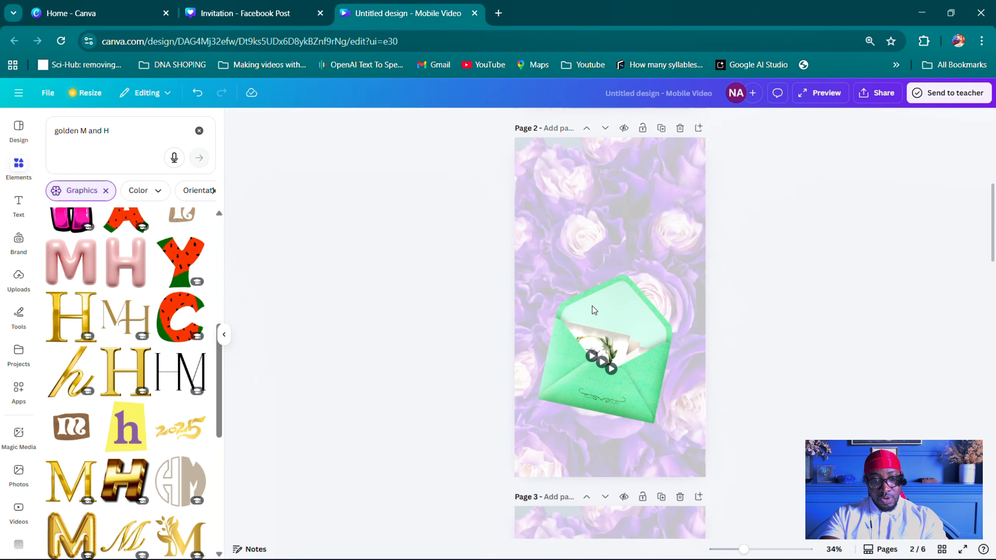
scroll(644, 353, down, 5)
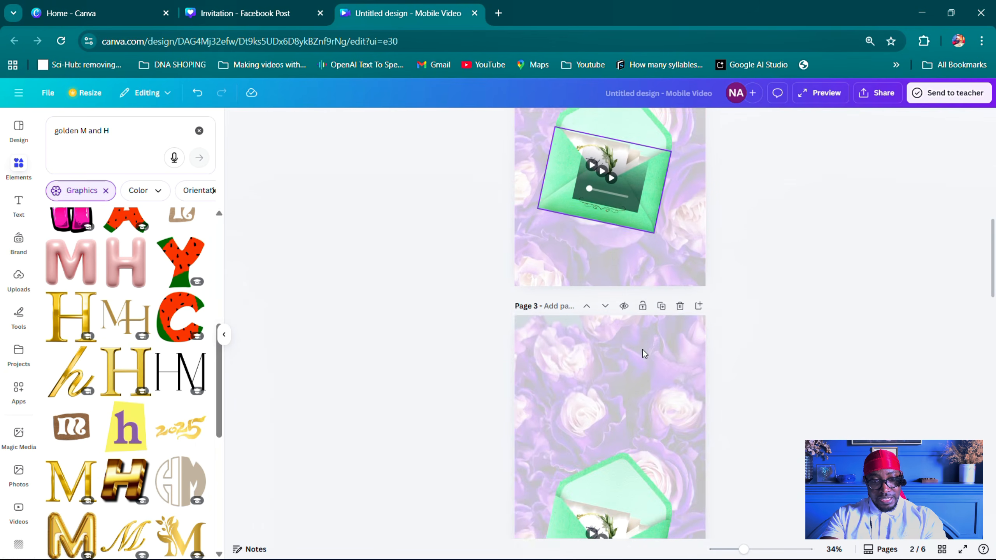
drag(436, 341, 720, 486)
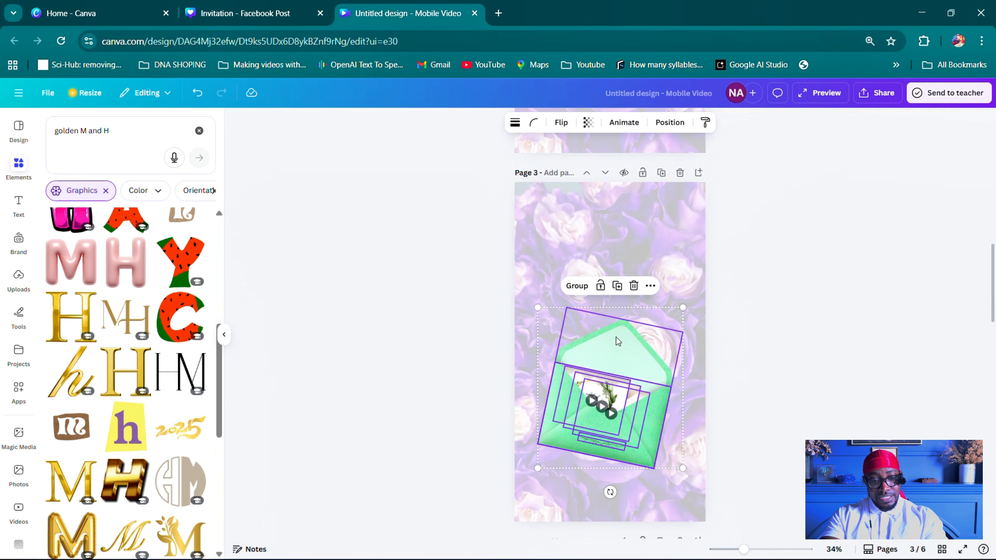
click(585, 292)
scroll(593, 317, down, 5)
drag(418, 319, 676, 418)
click(572, 267)
- Group all envelope and card elements on page 5 and on page 6
scroll(546, 373, down, 5)
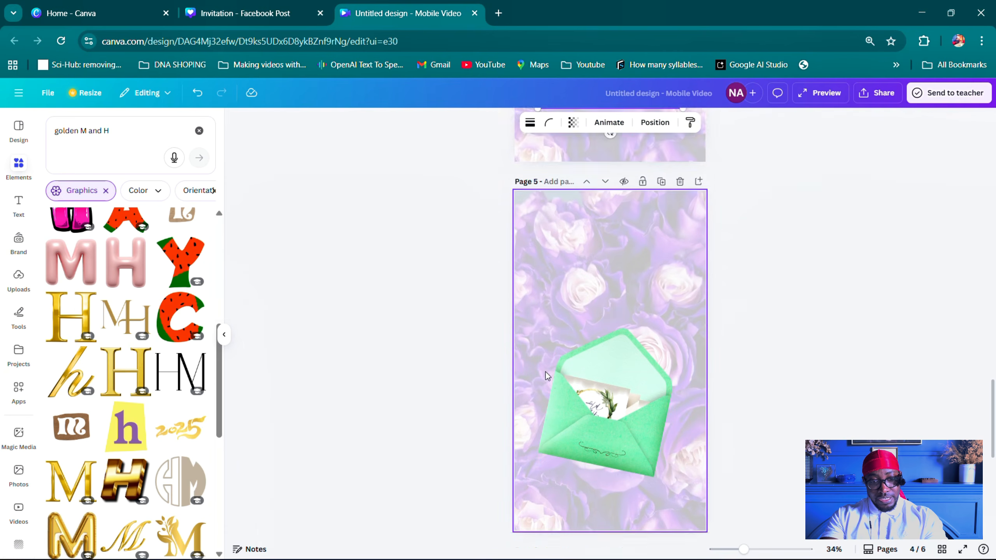
drag(474, 314, 810, 419)
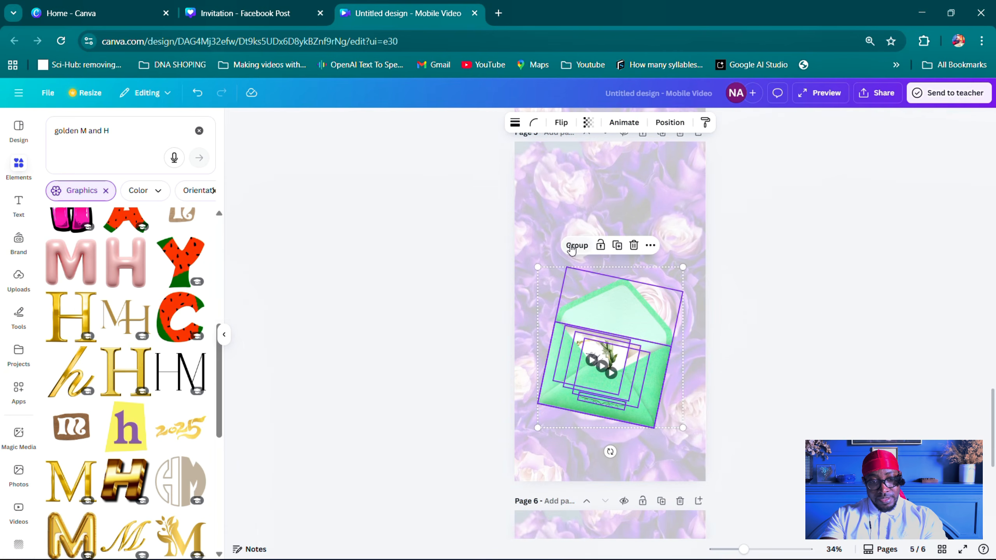
click(574, 181)
scroll(572, 297, down, 5)
drag(450, 280, 687, 449)
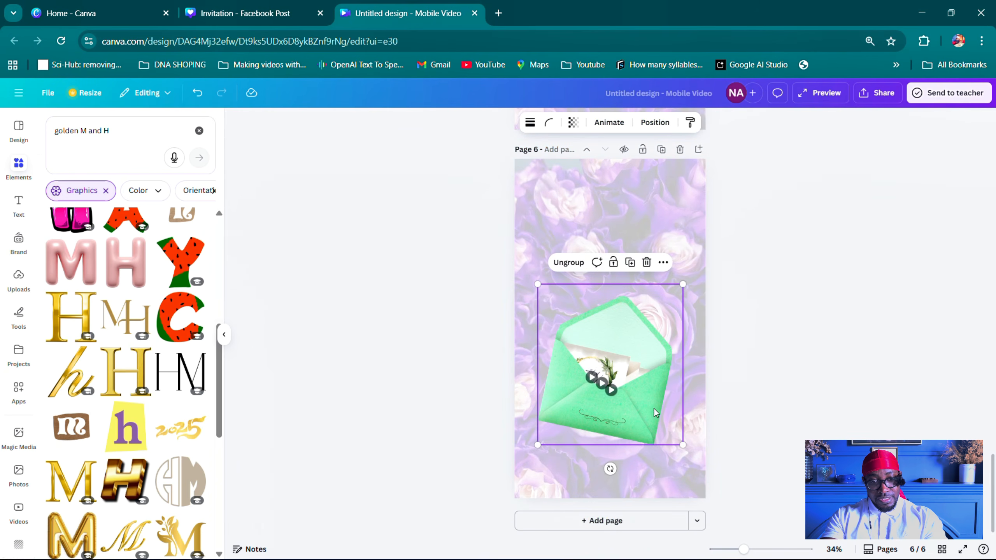
- Select page 3's rose background and open the page in the video timeline
scroll(736, 270, up, 5)
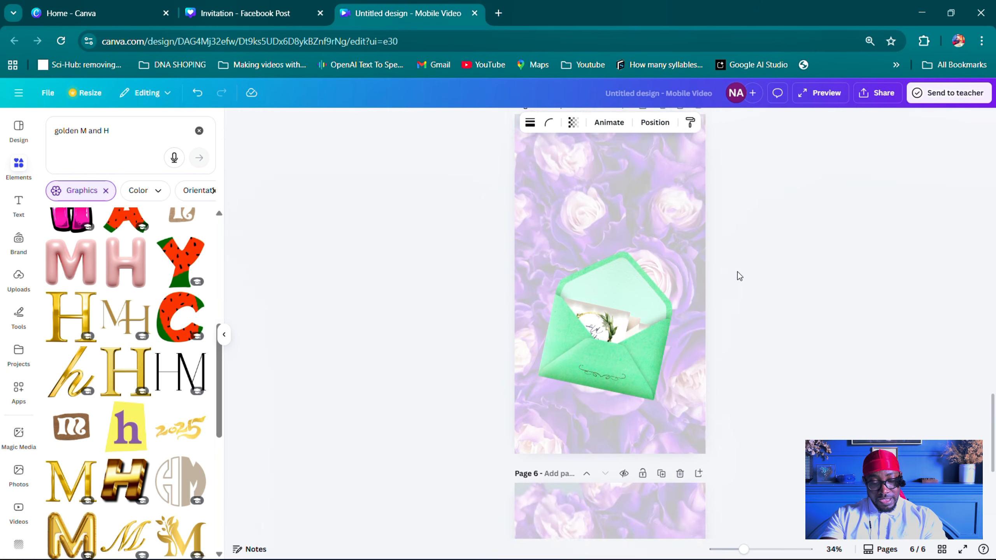
scroll(738, 276, up, 15)
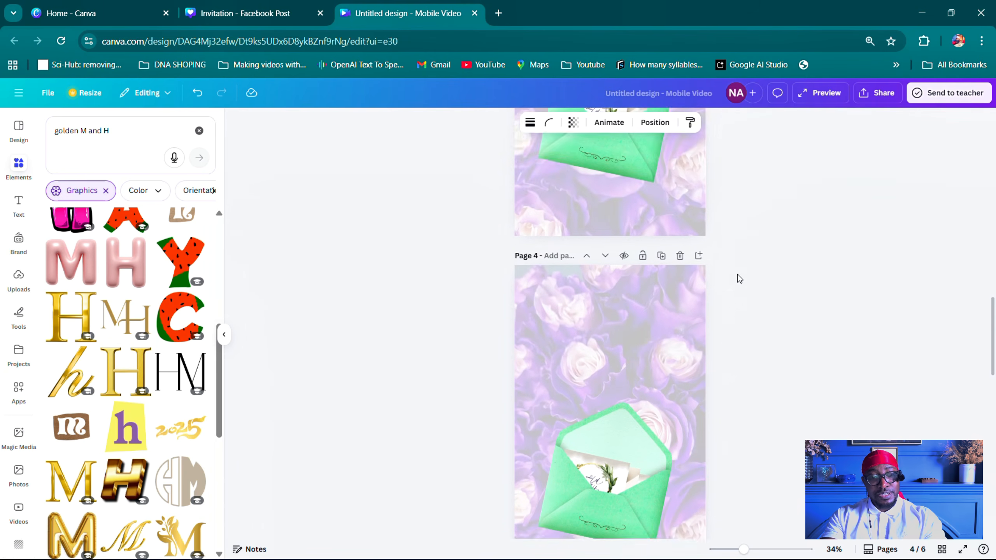
scroll(738, 275, up, 10)
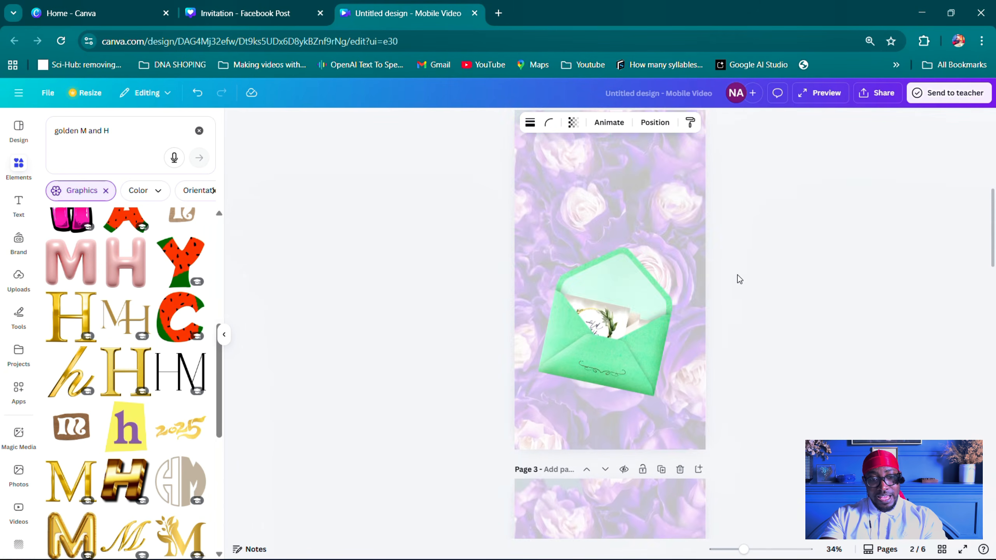
scroll(737, 277, down, 5)
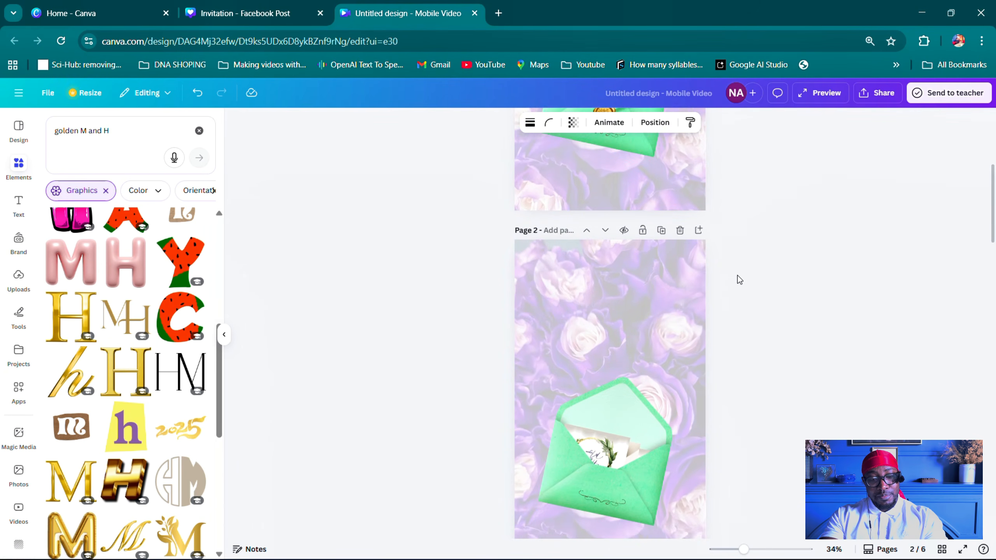
click(561, 328)
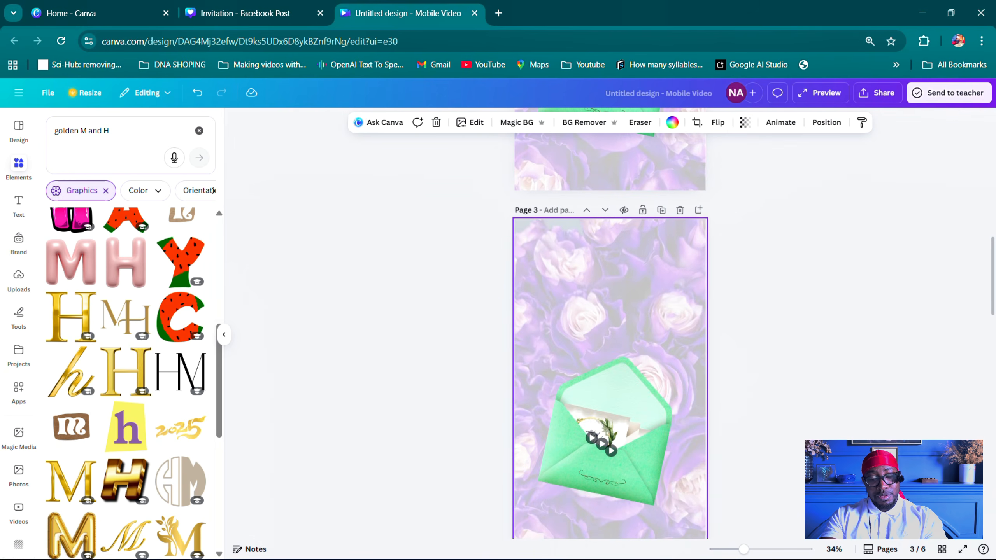
click(872, 551)
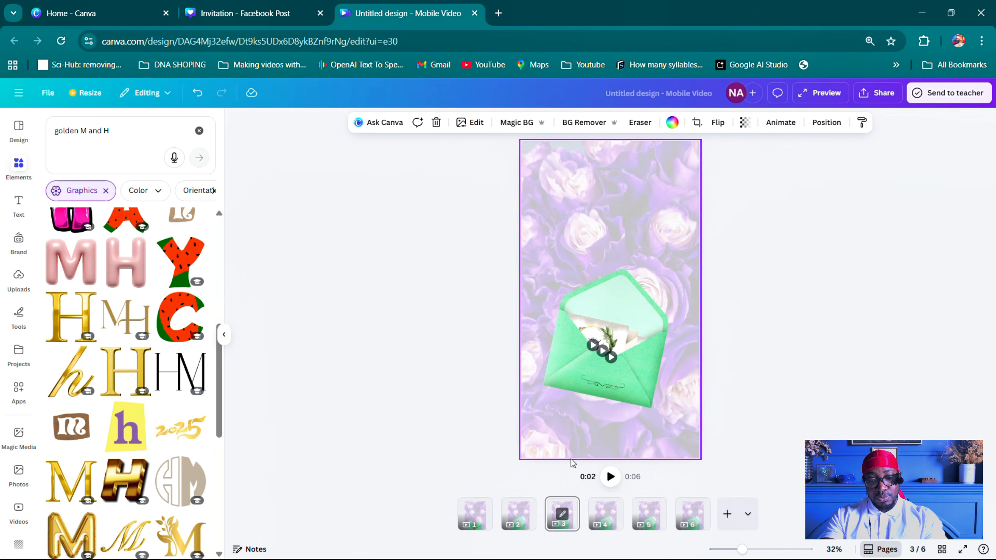
double_click(562, 514)
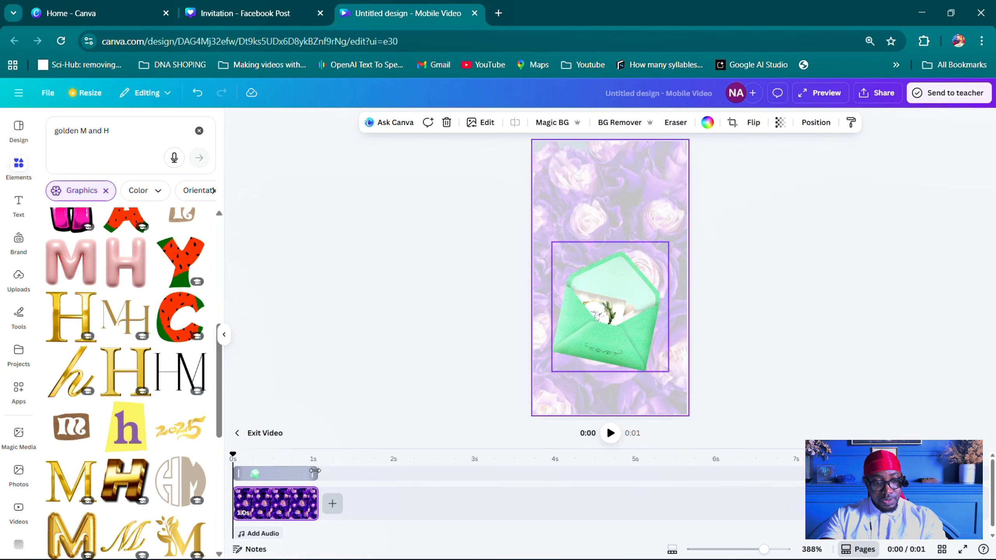
- Try extending page 3's envelope group and rose background to about 2.5 s, and undo the change
drag(315, 470, 434, 488)
click(301, 506)
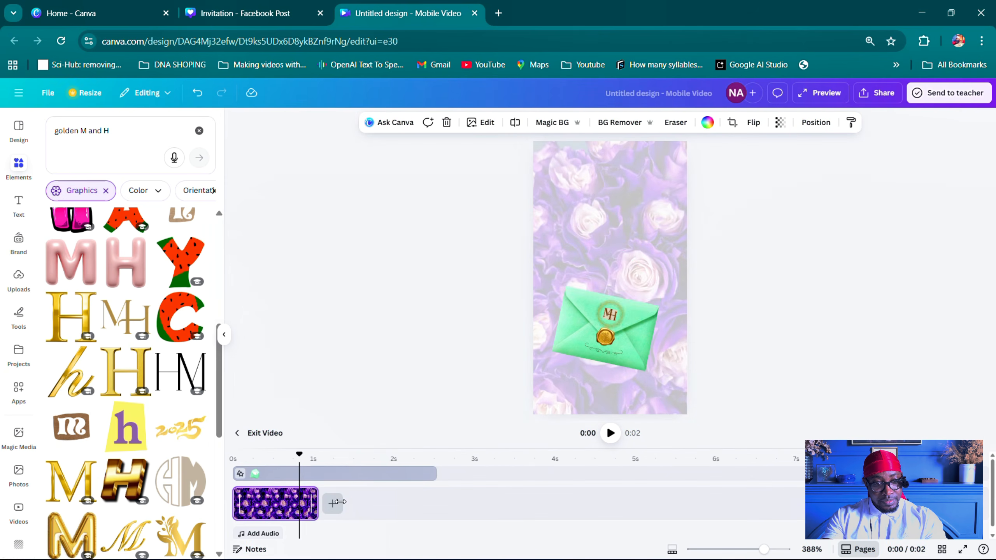
drag(339, 502, 436, 503)
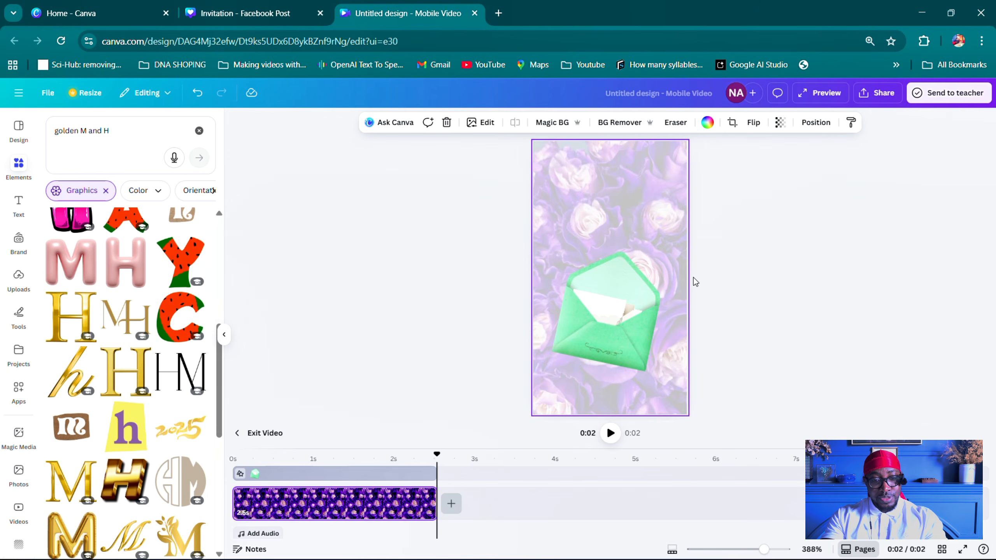
key(ctrl+z)
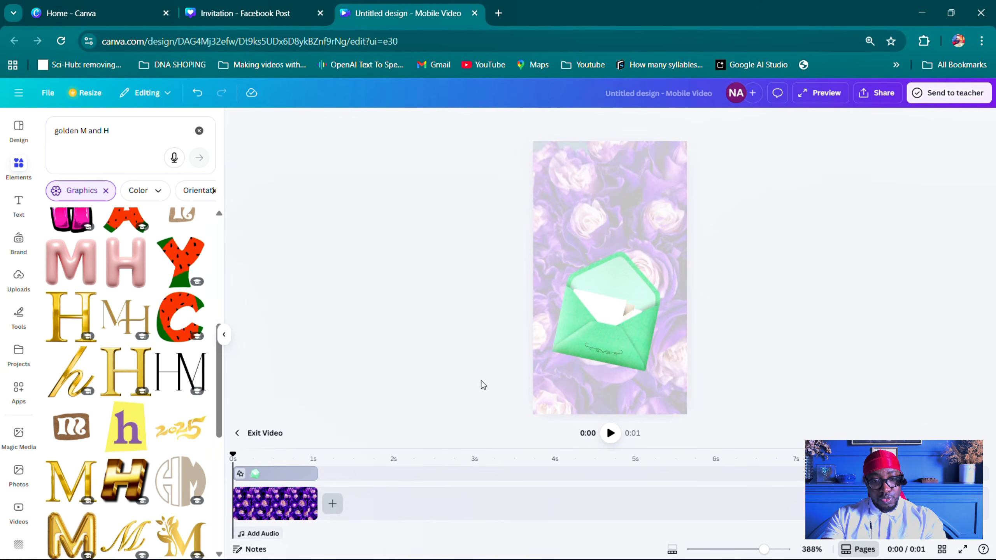
- Try extending page 3's envelope group and rose background to 3 s
click(309, 480)
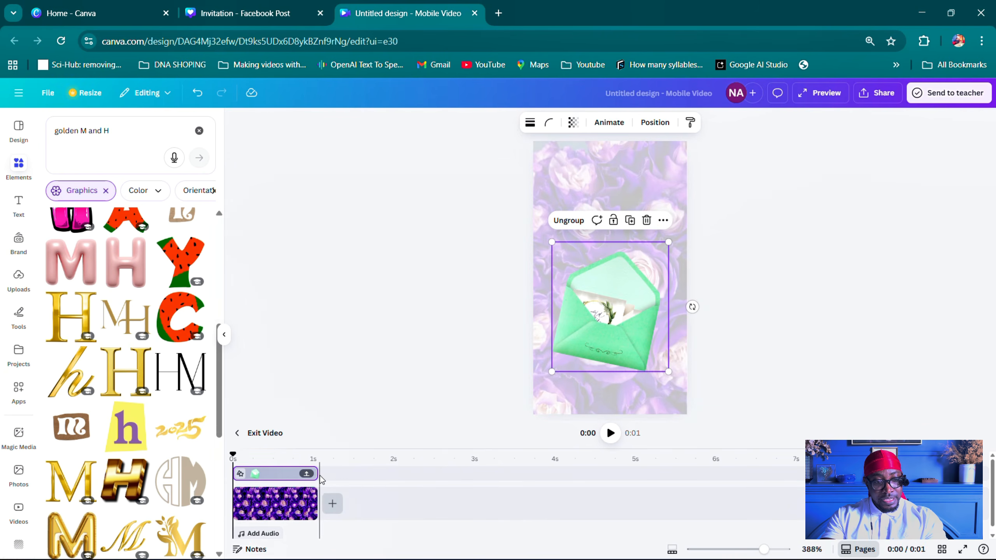
drag(315, 475, 476, 481)
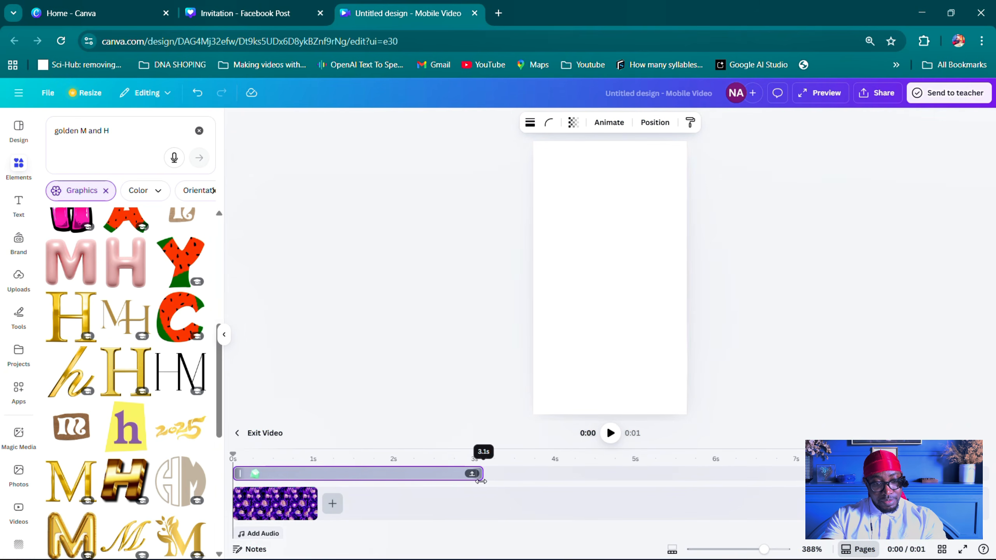
drag(475, 480, 475, 480)
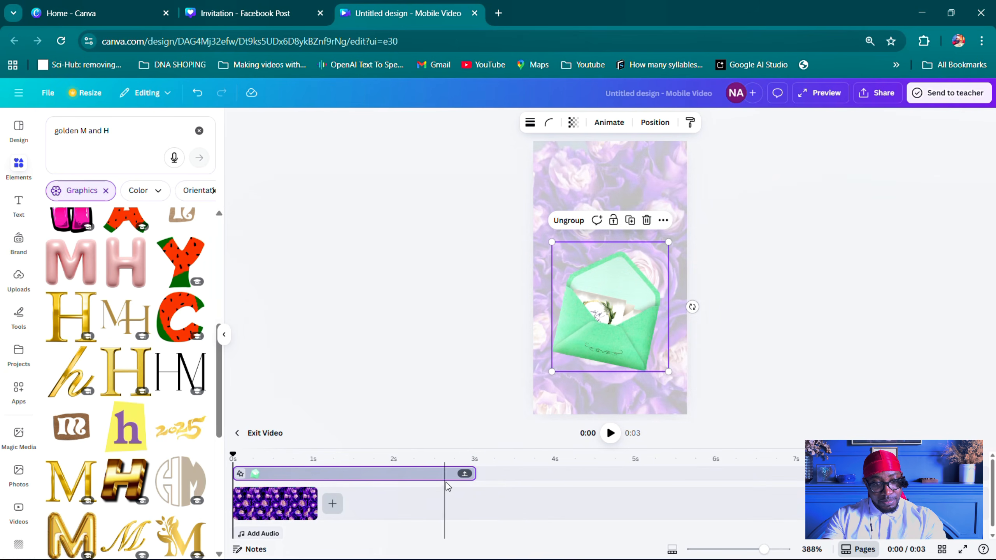
drag(316, 506, 477, 473)
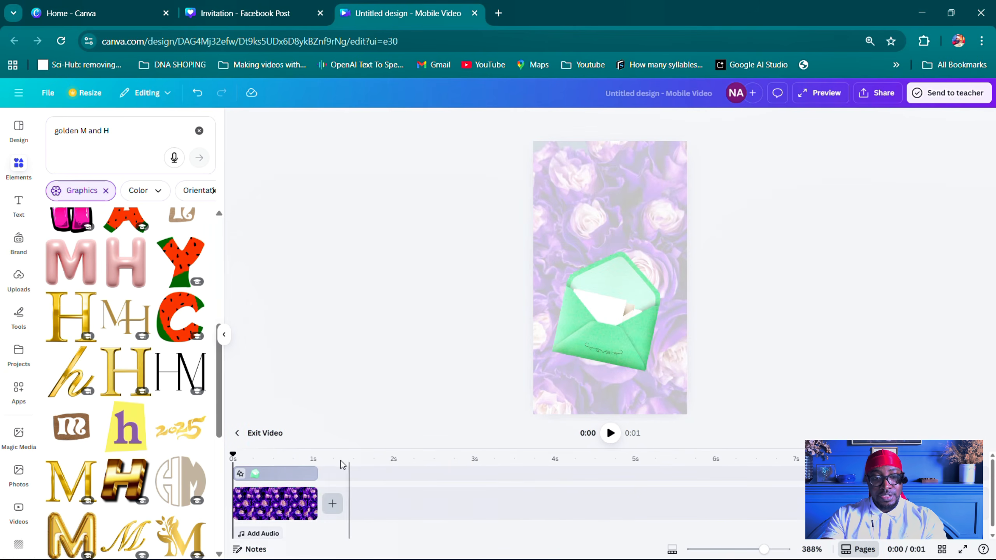
- Extend page 3's envelope group and rose background to 2.0 s and return to the scrolling page view
drag(312, 478, 394, 482)
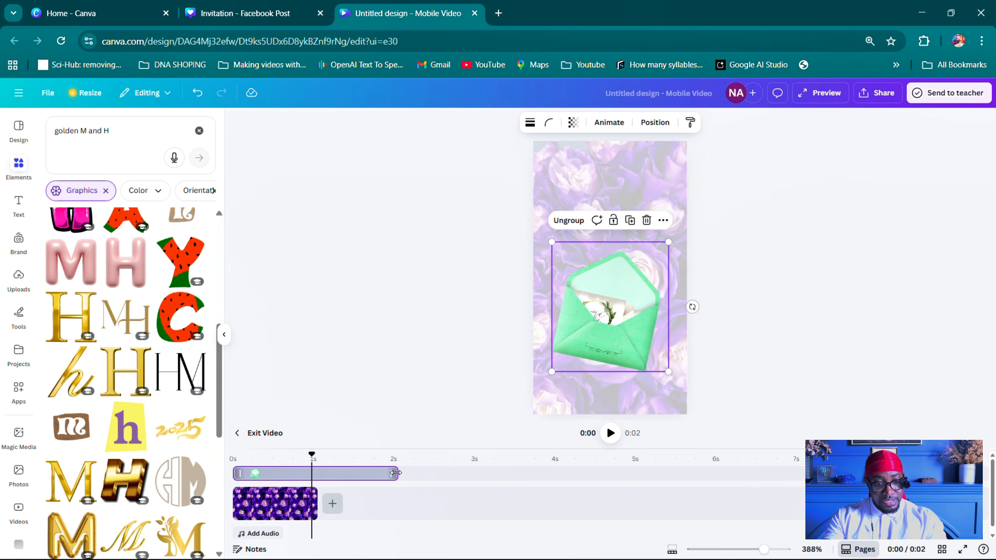
click(314, 500)
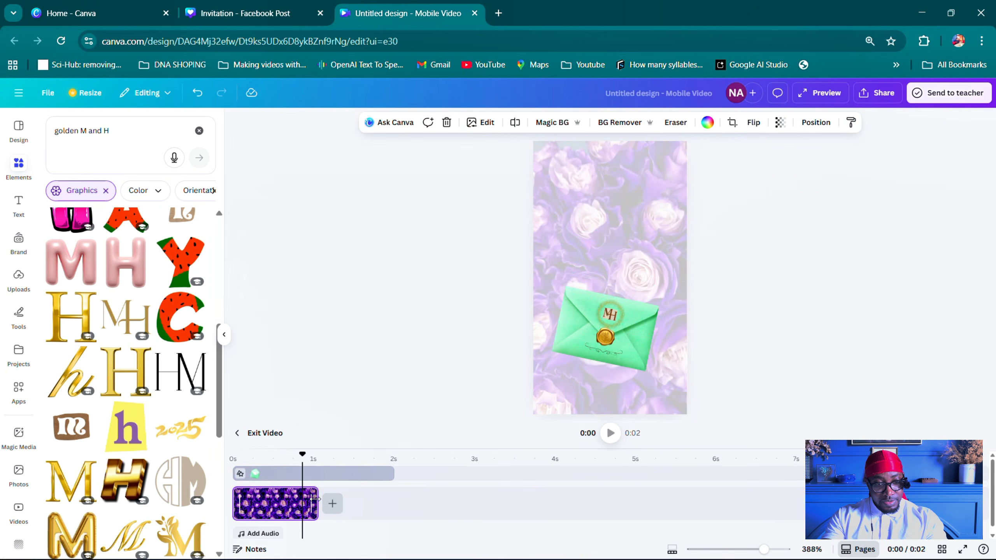
drag(315, 499, 393, 498)
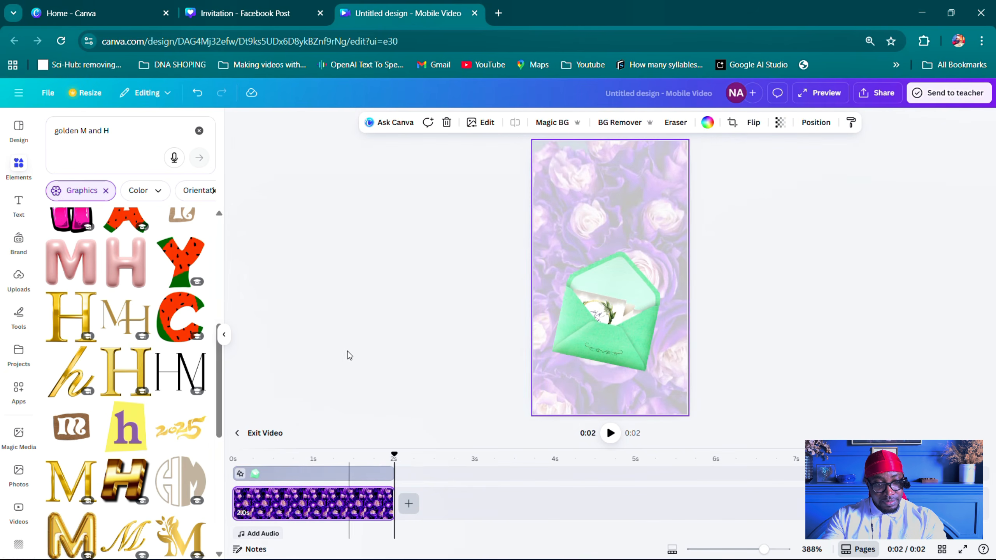
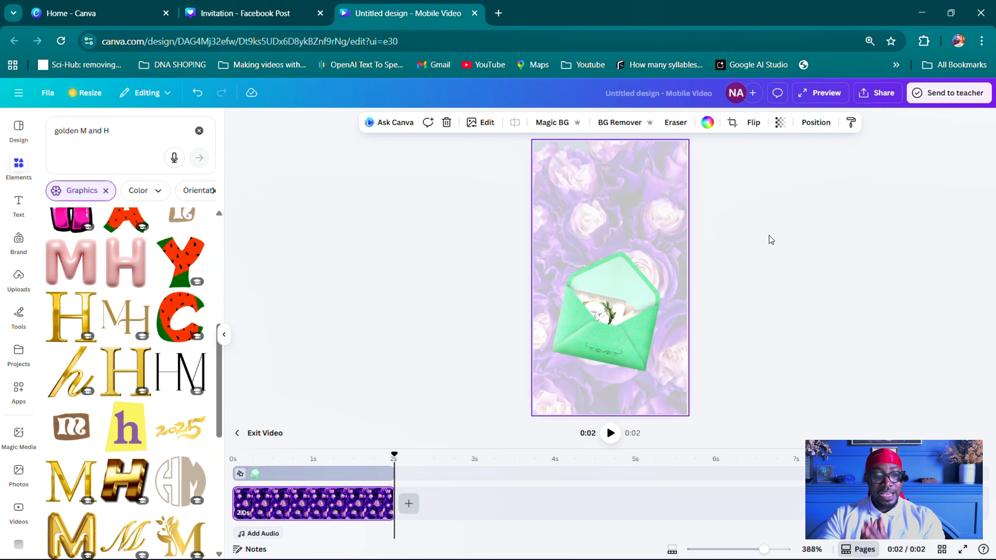
click(874, 551)
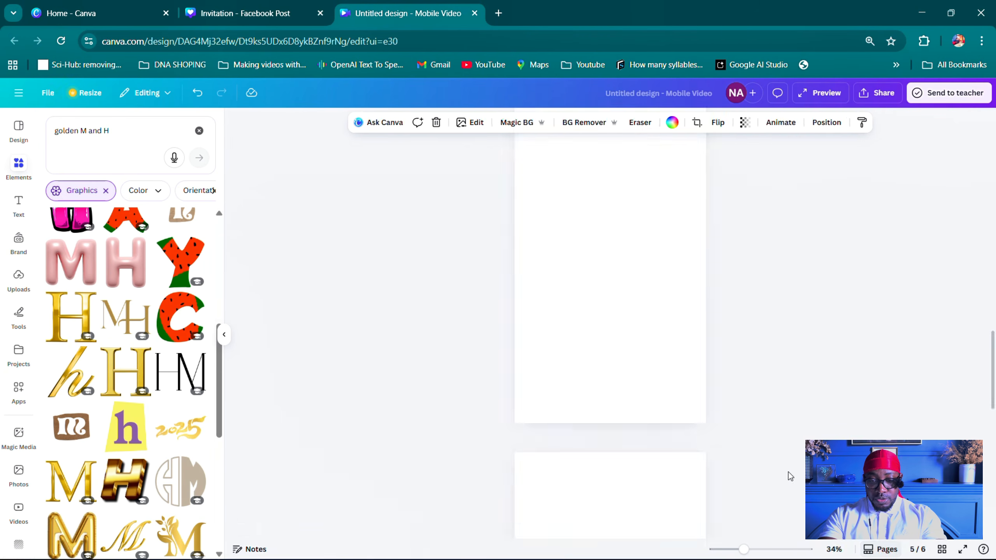
- Ungroup the open green envelope groups on page 6 and page 5
scroll(603, 287, down, 8)
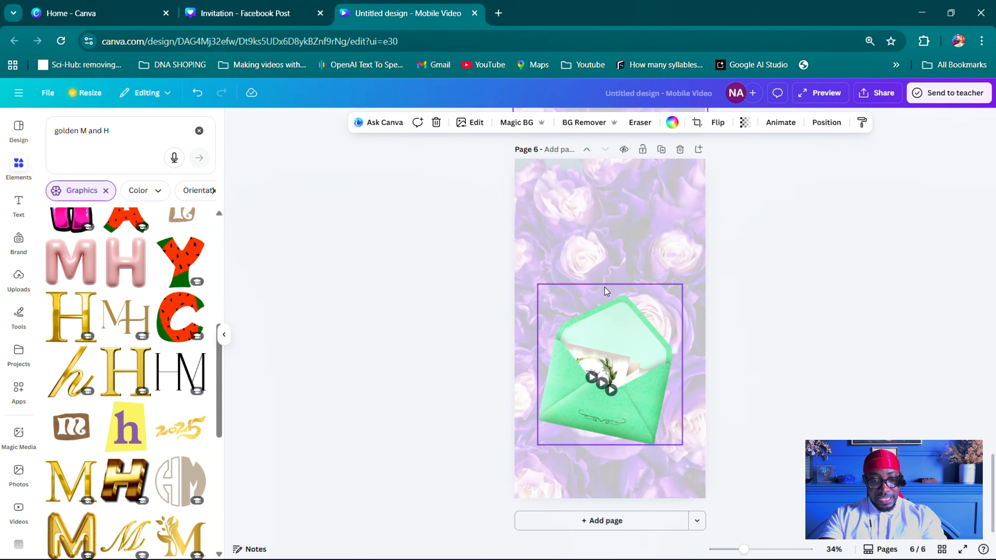
drag(535, 310, 746, 390)
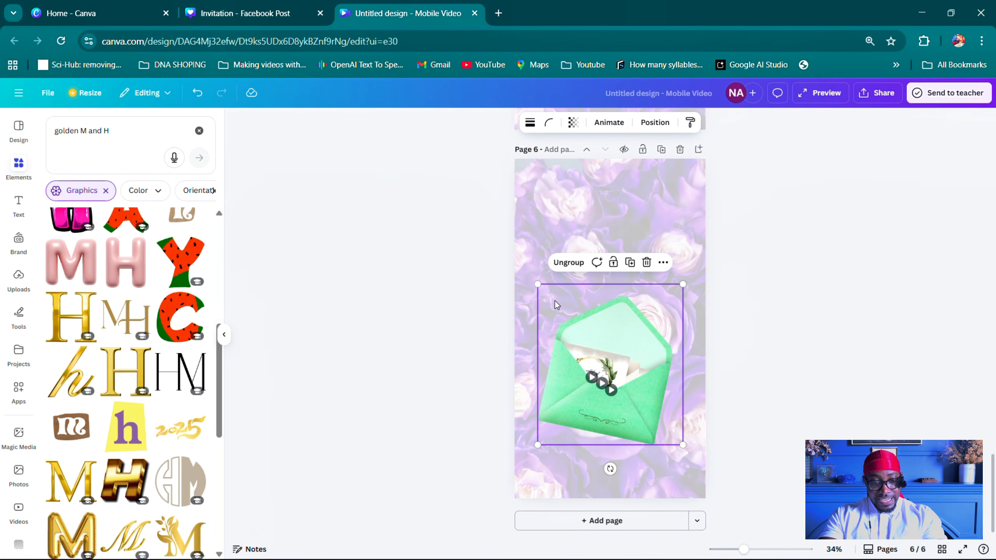
click(560, 266)
scroll(560, 271, up, 6)
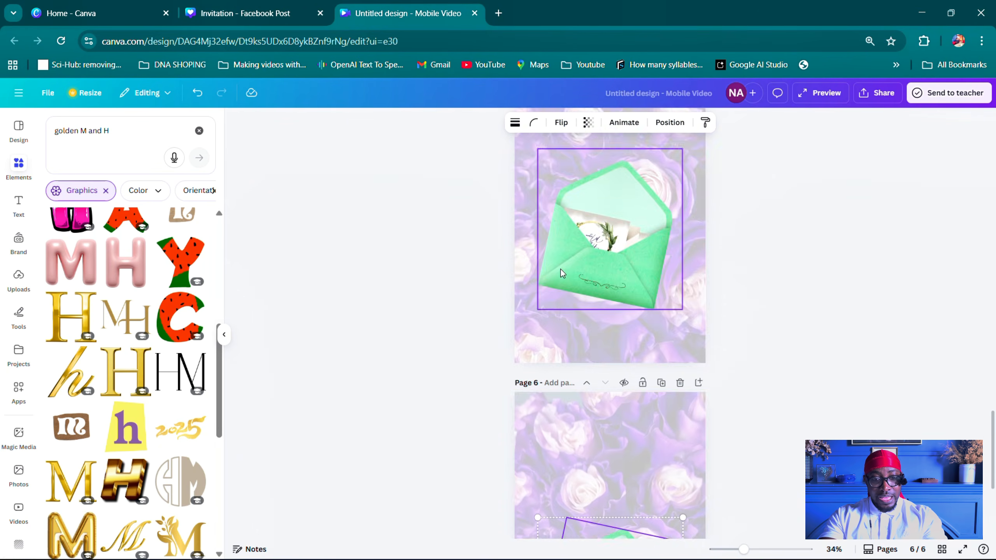
click(574, 351)
click(567, 282)
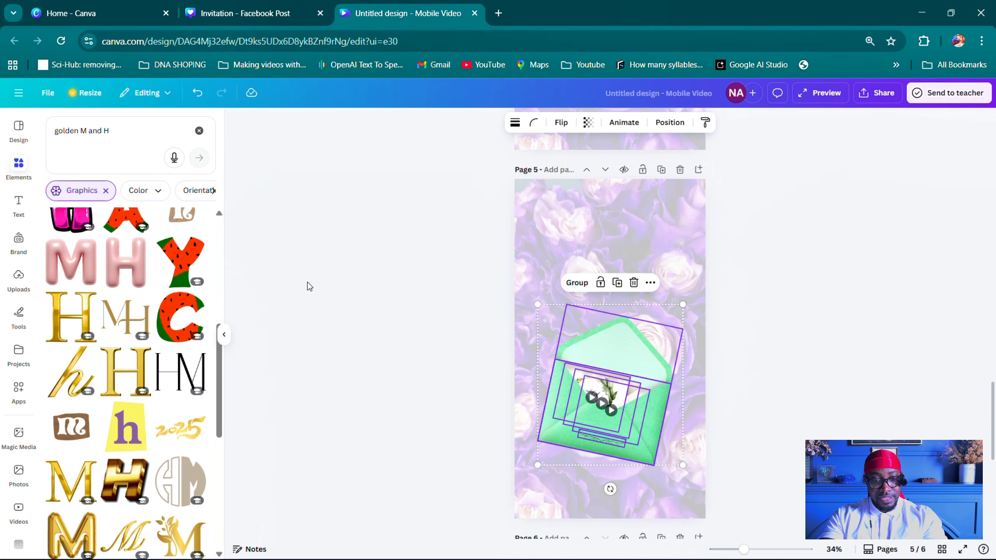
- Ungroup the open green envelope groups on page 4 and page 3
scroll(307, 281, up, 5)
click(642, 341)
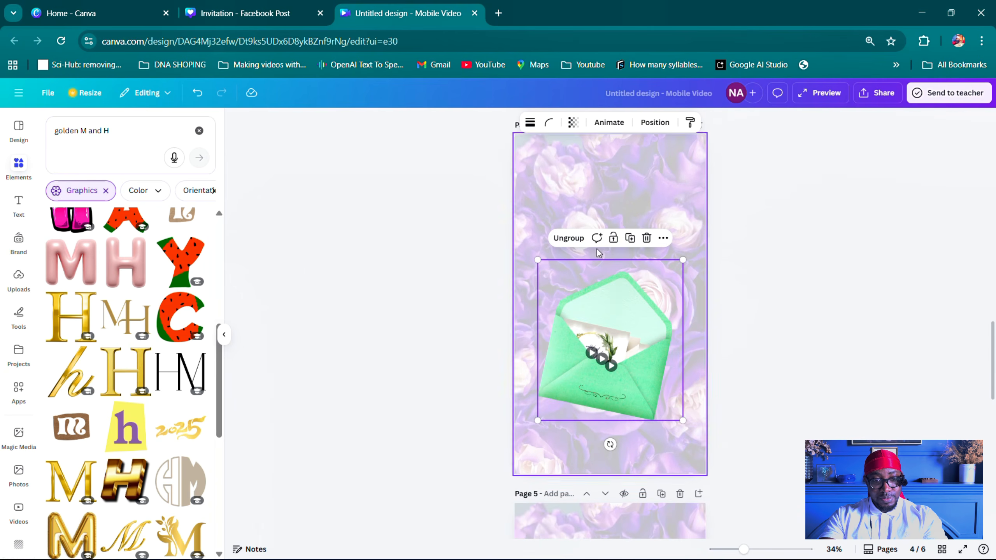
click(568, 238)
scroll(427, 217, up, 5)
click(584, 334)
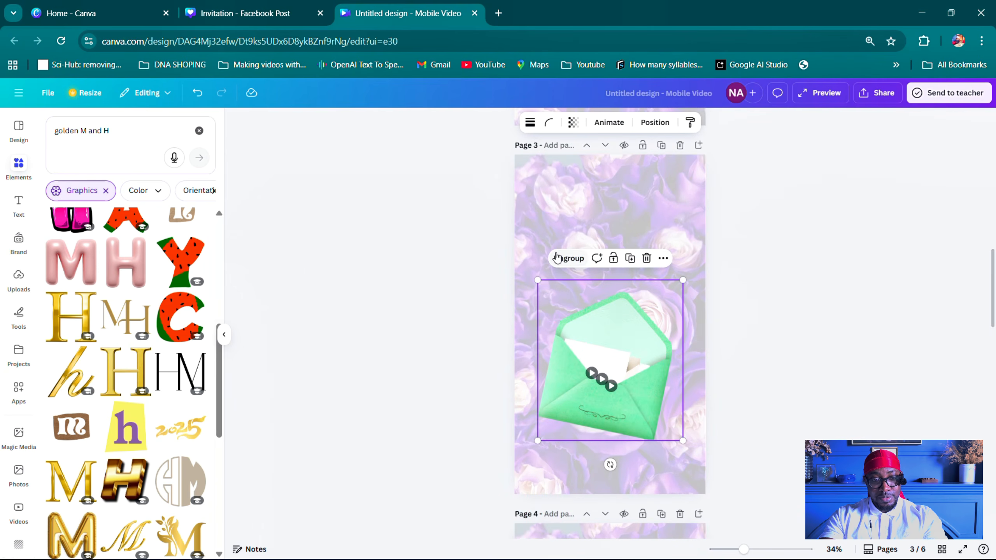
click(564, 258)
- Review the envelope artwork on all six pages, checking the sequence from the sealed envelope to the open ones
scroll(409, 311, up, 2)
scroll(408, 311, down, 5)
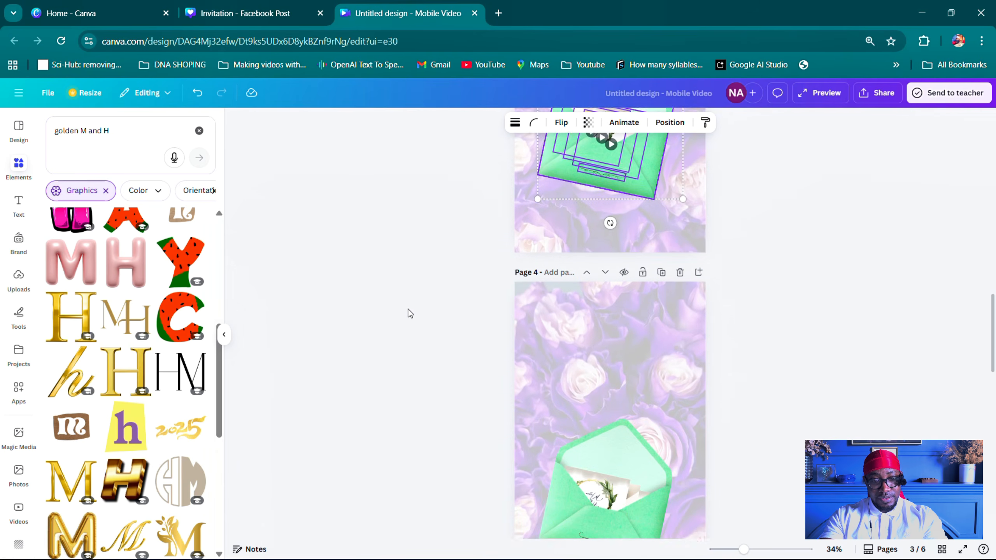
scroll(537, 339, up, 10)
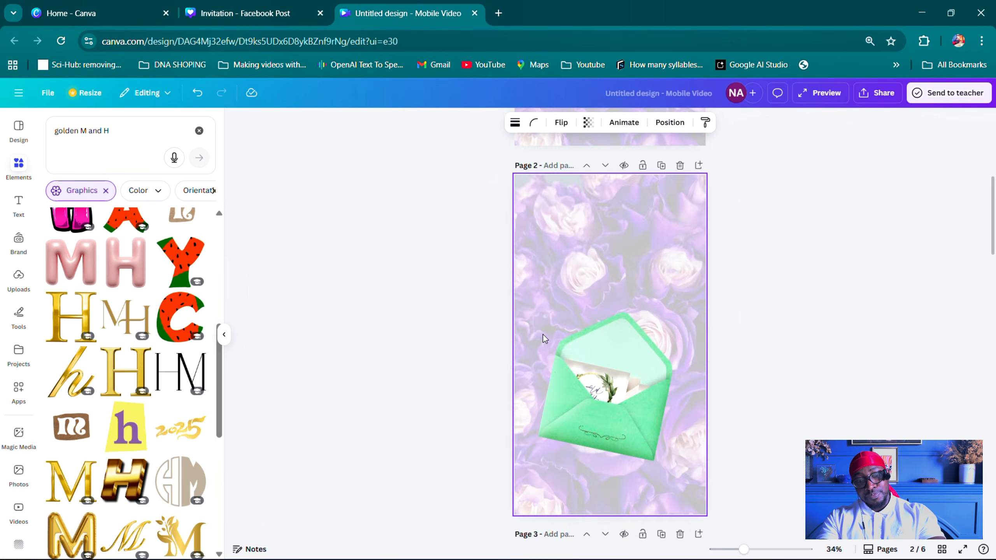
scroll(543, 334, up, 8)
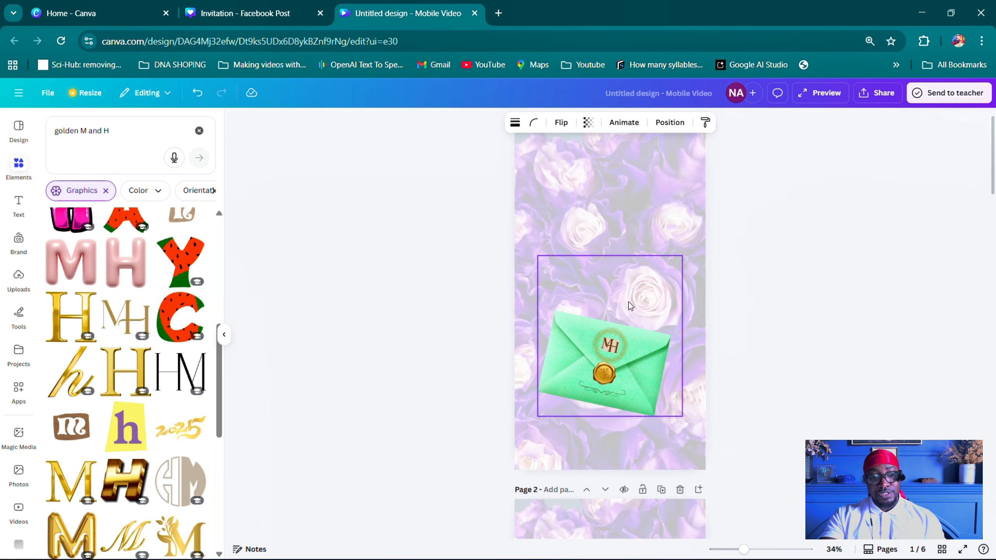
scroll(630, 312, down, 5)
scroll(630, 312, up, 5)
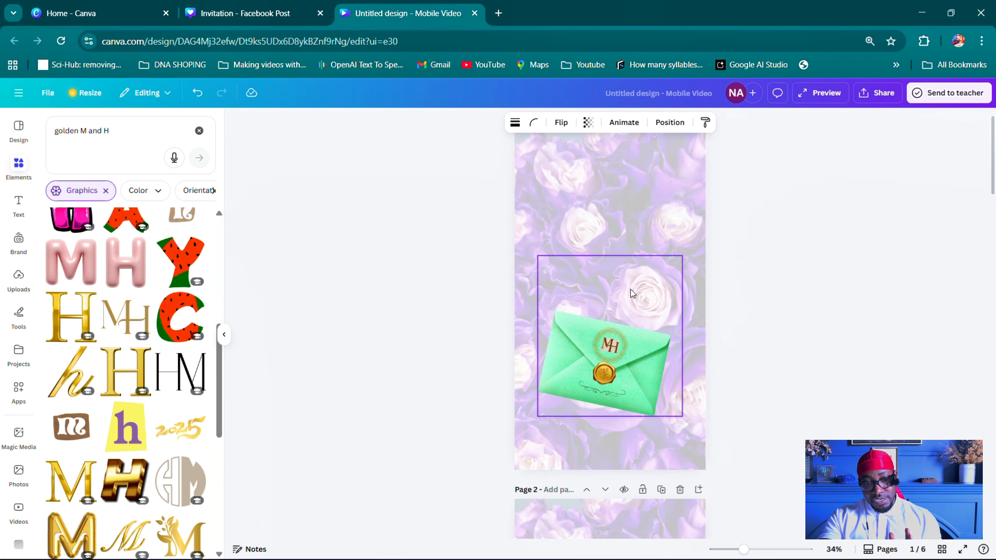
scroll(636, 279, down, 5)
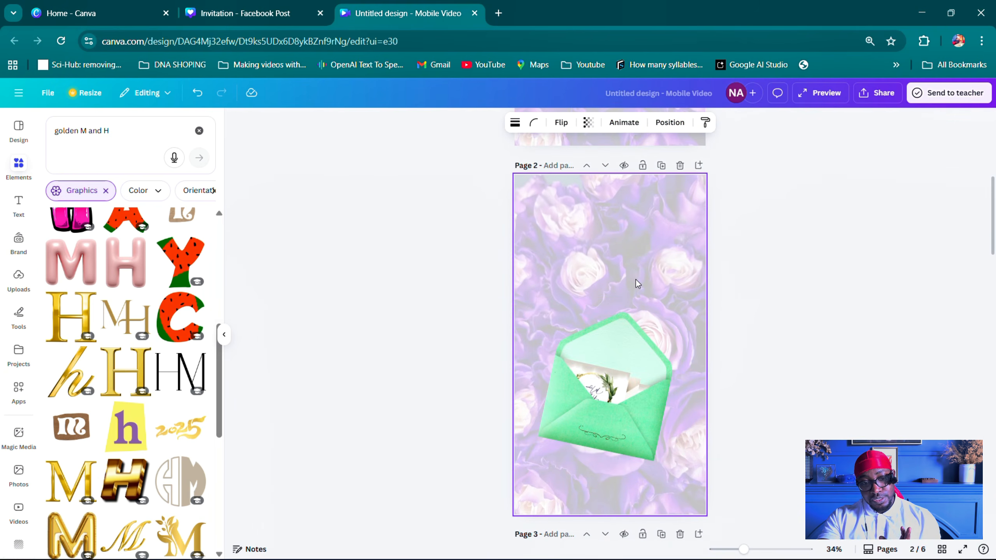
scroll(637, 277, down, 5)
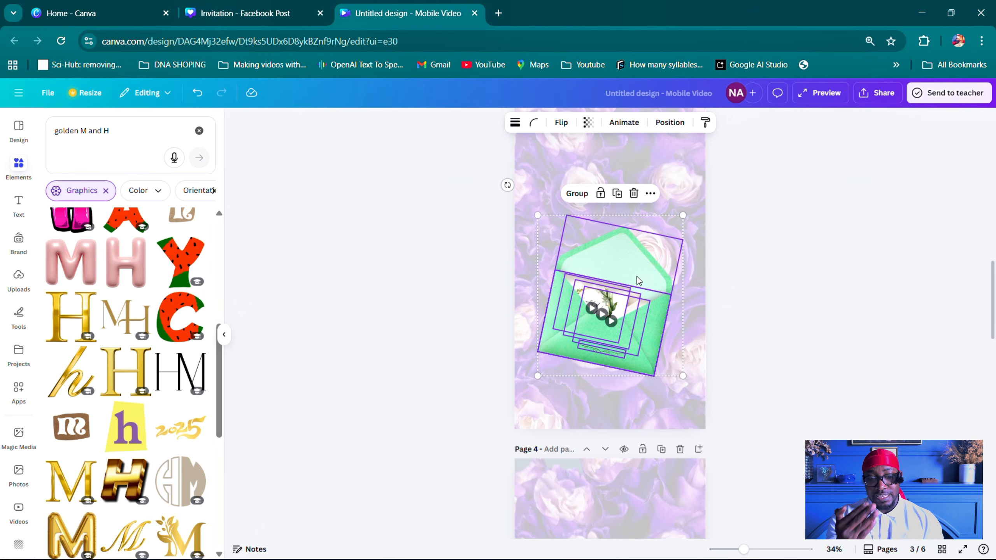
scroll(637, 279, down, 5)
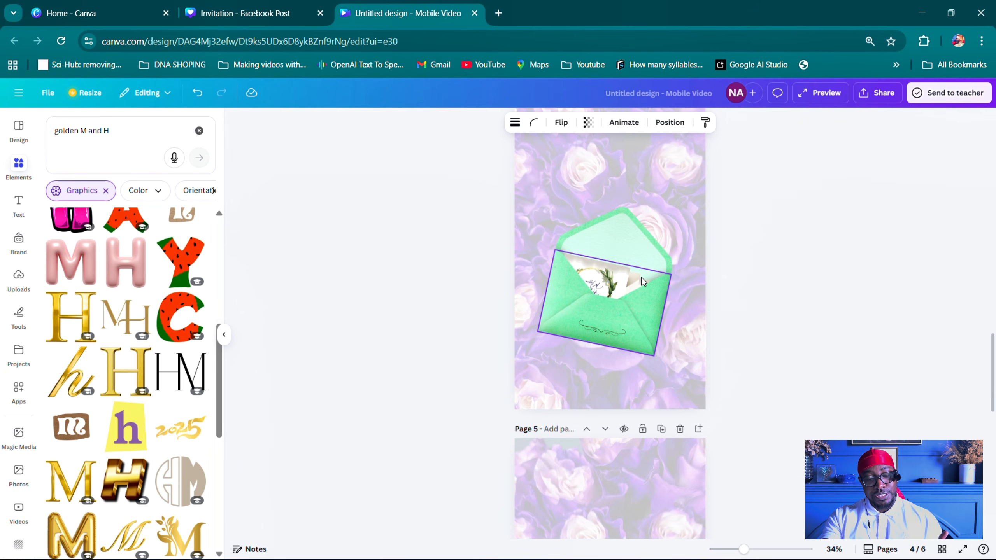
scroll(641, 277, down, 5)
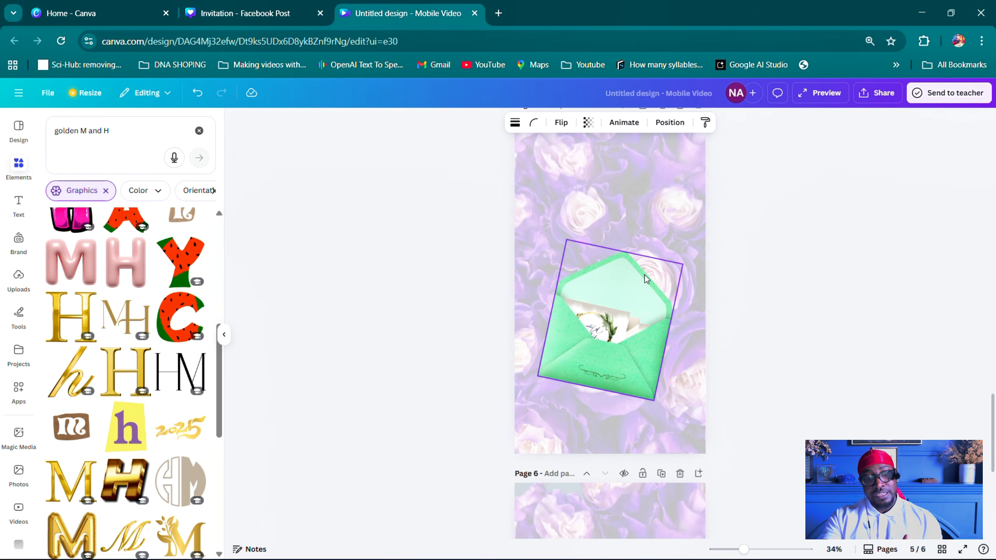
scroll(646, 279, down, 2)
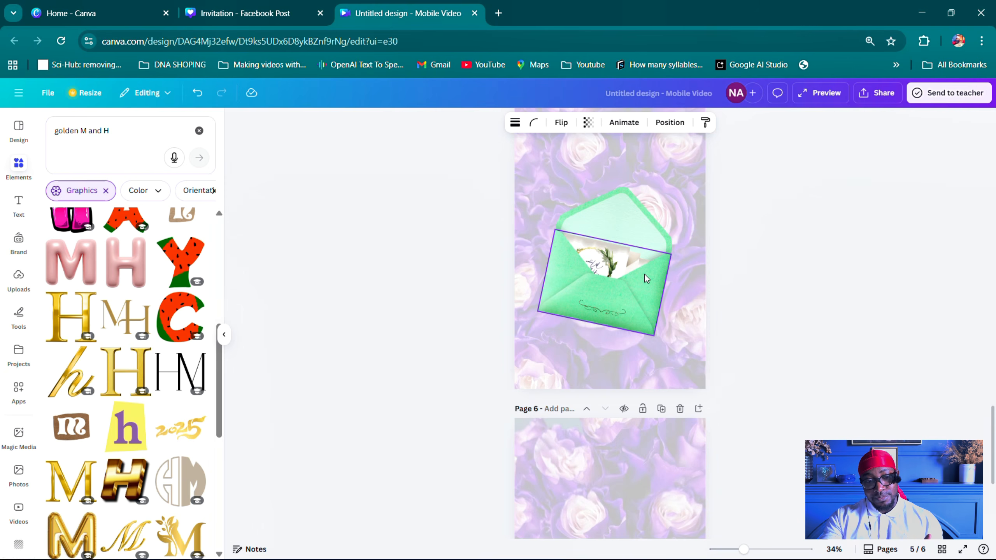
scroll(647, 276, down, 8)
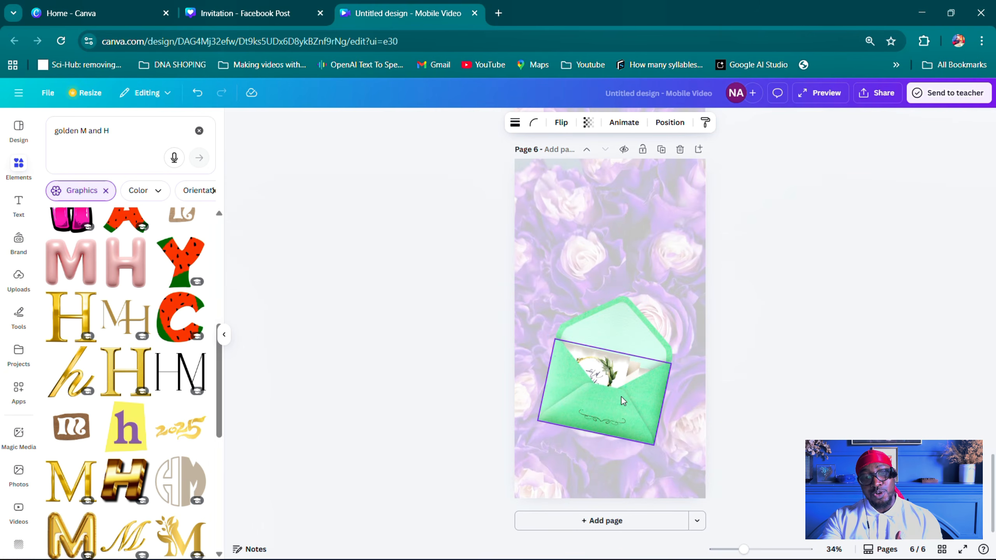
scroll(616, 375, up, 20)
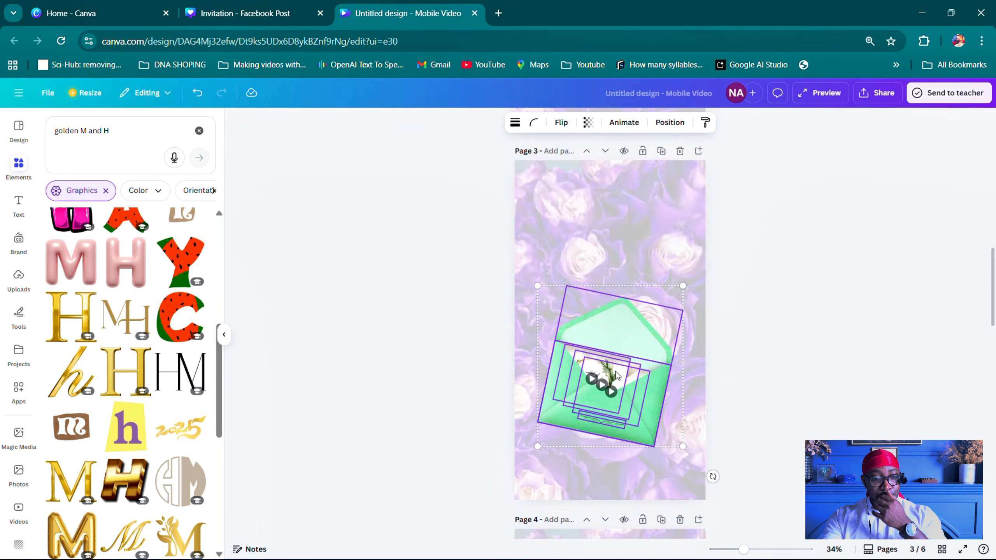
scroll(625, 320, up, 20)
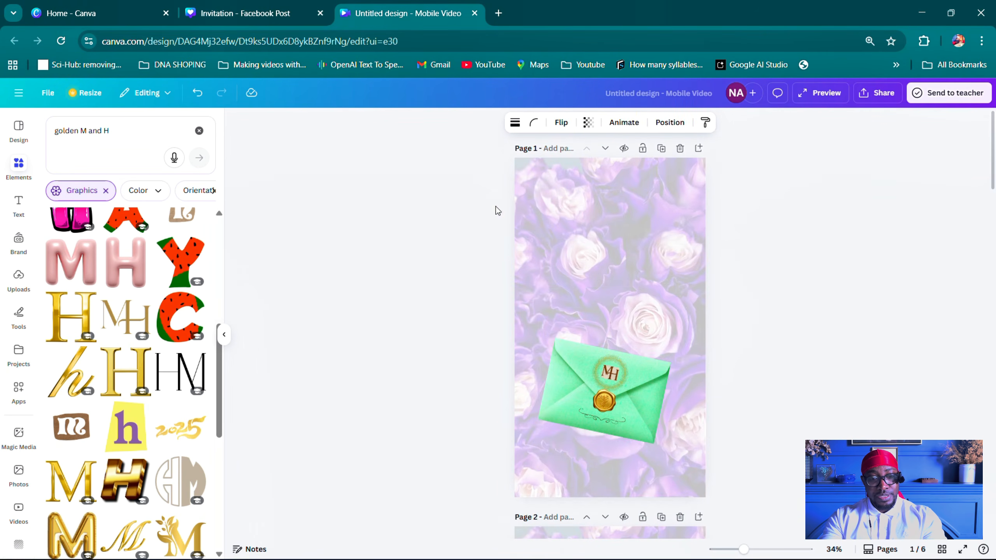
- Try duplicating page 1 with the sealed envelope, and undo the duplication
drag(470, 202, 669, 341)
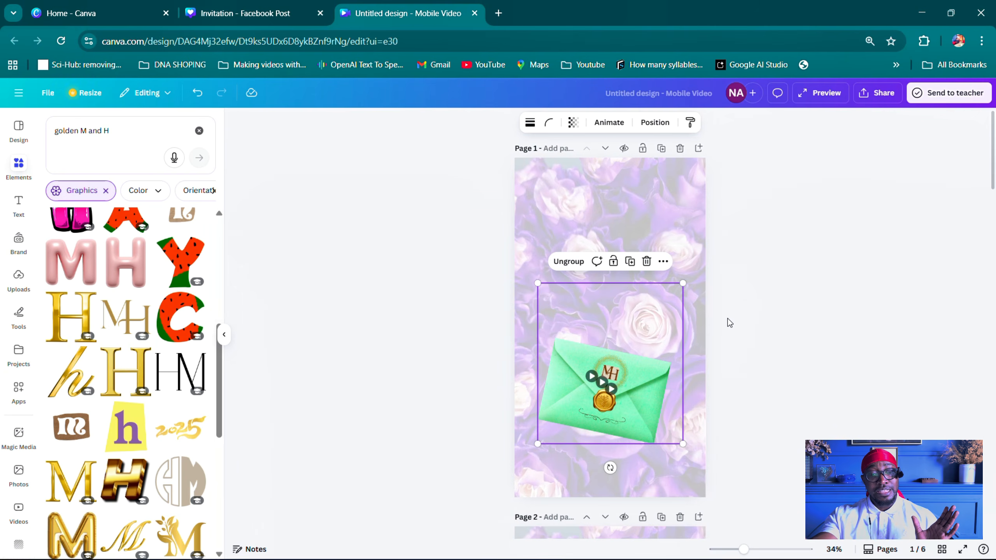
click(661, 147)
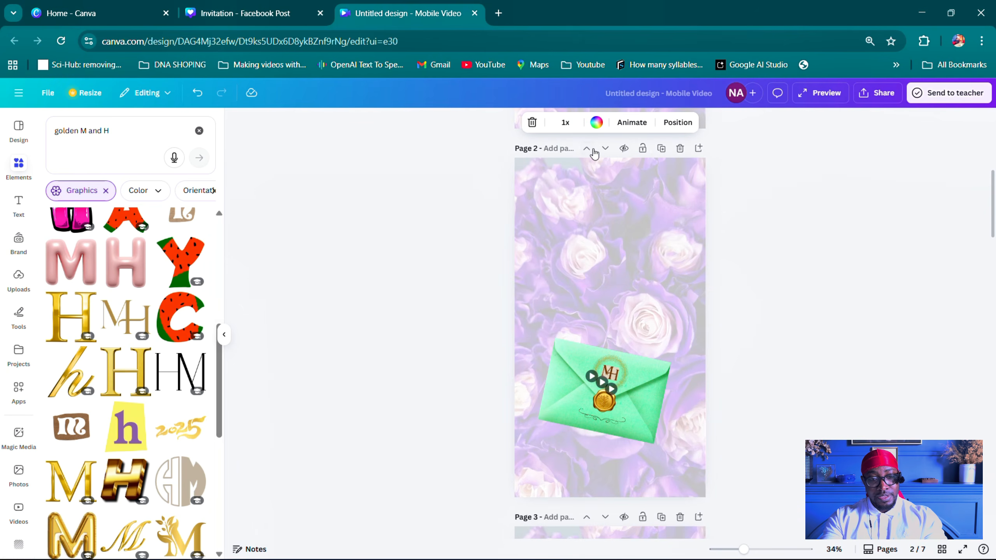
key(ctrl+z)
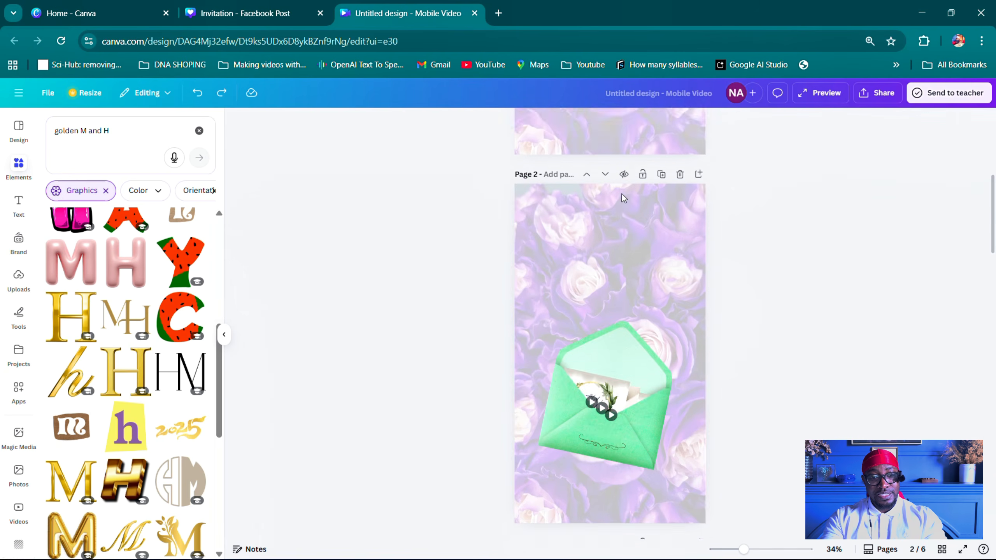
- Duplicate page 1 with the sealed envelope and move the copy to the end of the design as page 7
click(661, 140)
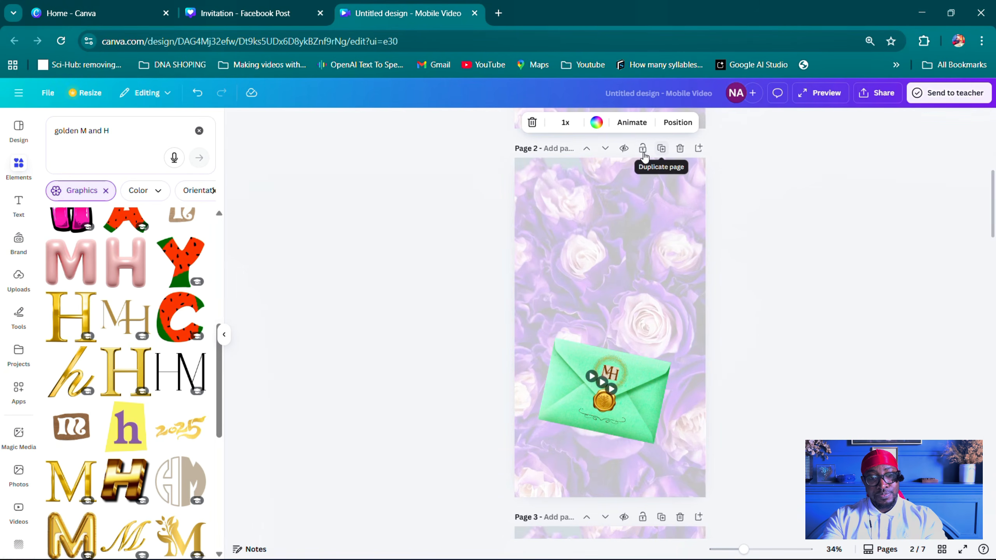
click(606, 150)
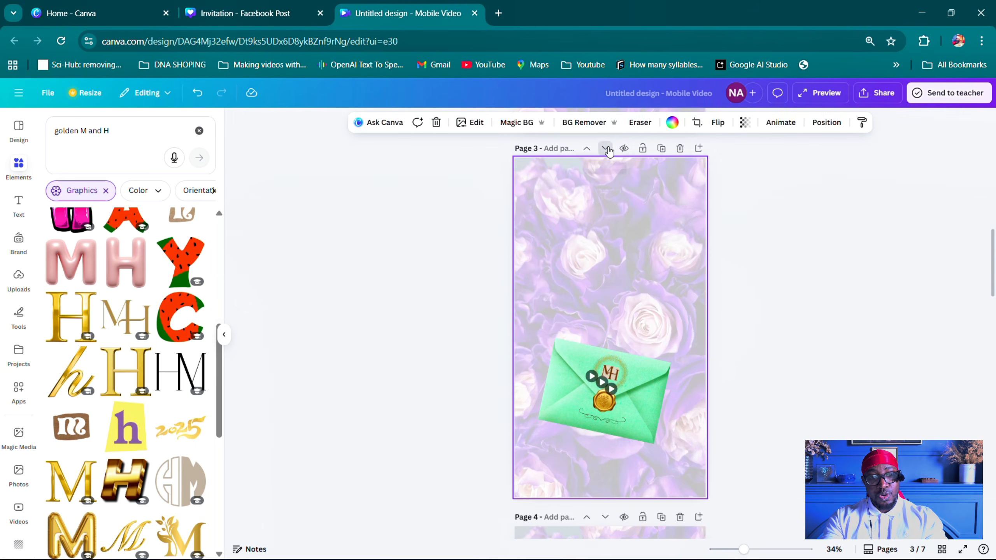
click(608, 150)
click(606, 149)
click(606, 149)
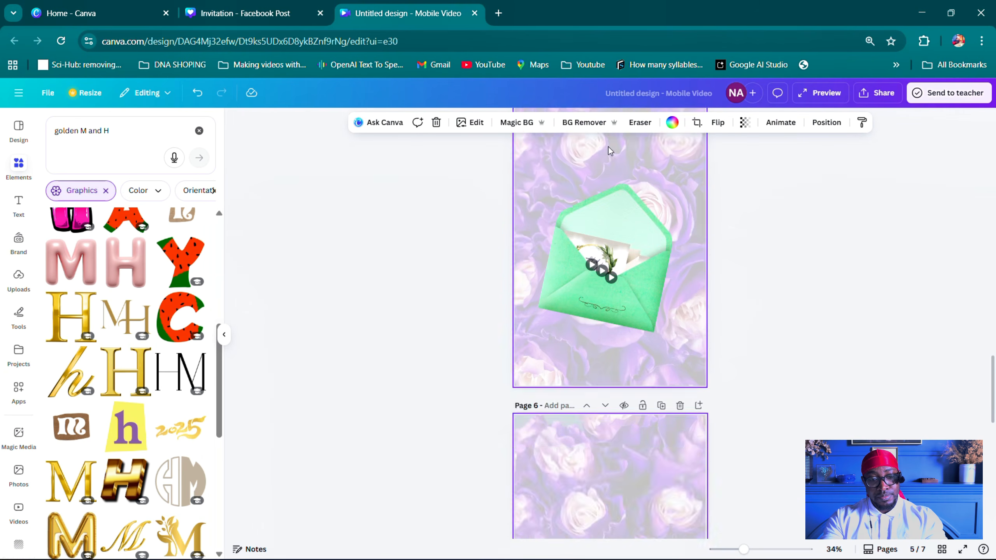
click(606, 149)
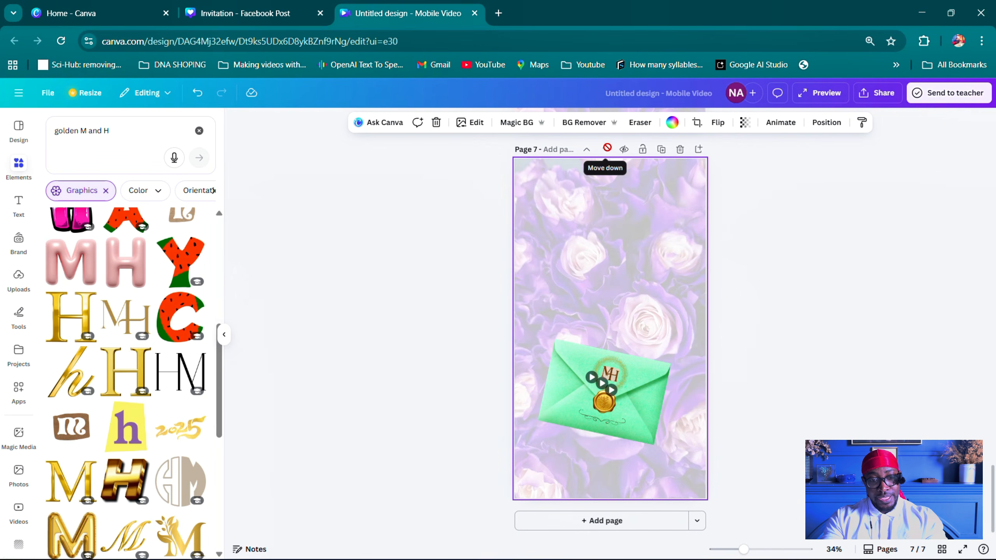
- Show the page thumbnails and open page 3 with the ungrouped envelope in the video timeline
scroll(715, 426, up, 10)
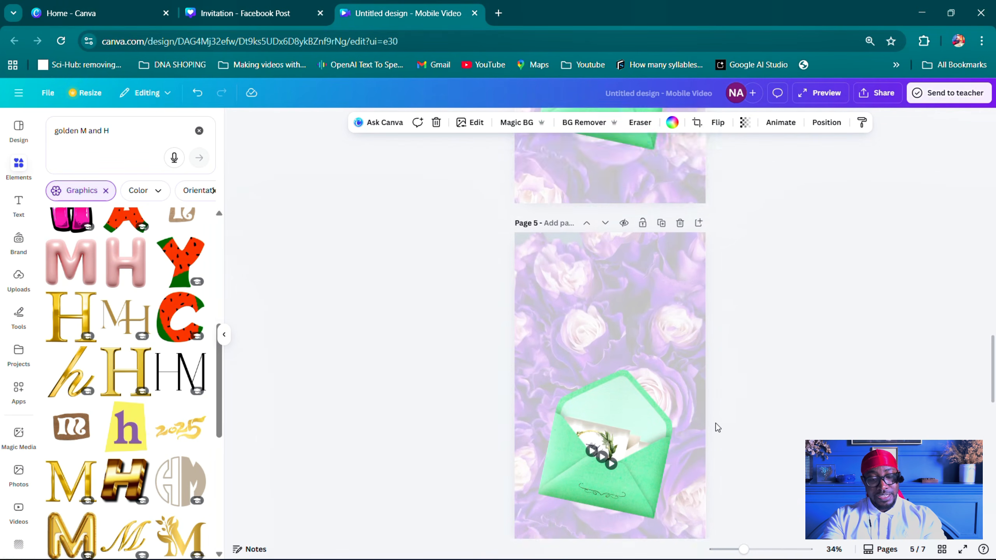
scroll(716, 424, up, 15)
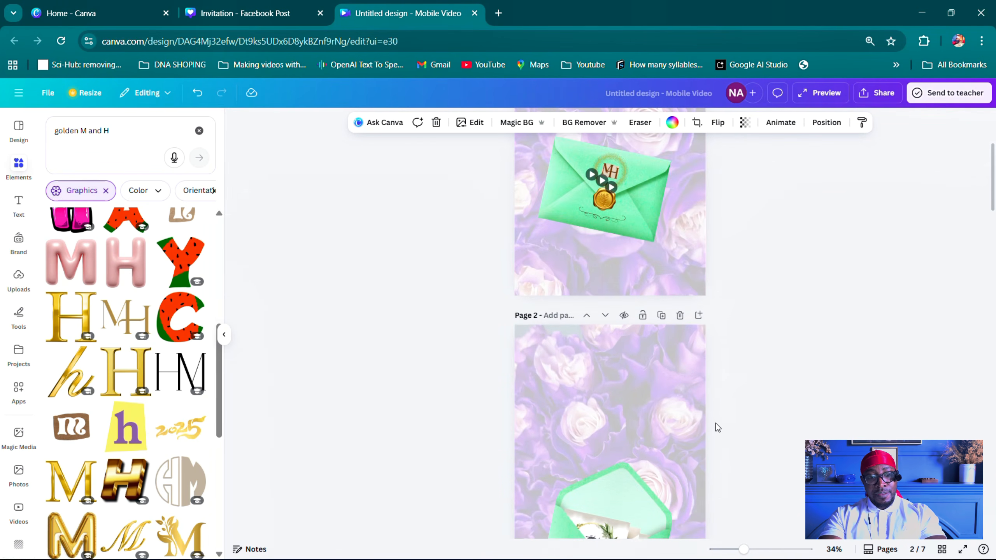
scroll(716, 423, up, 3)
scroll(716, 424, down, 5)
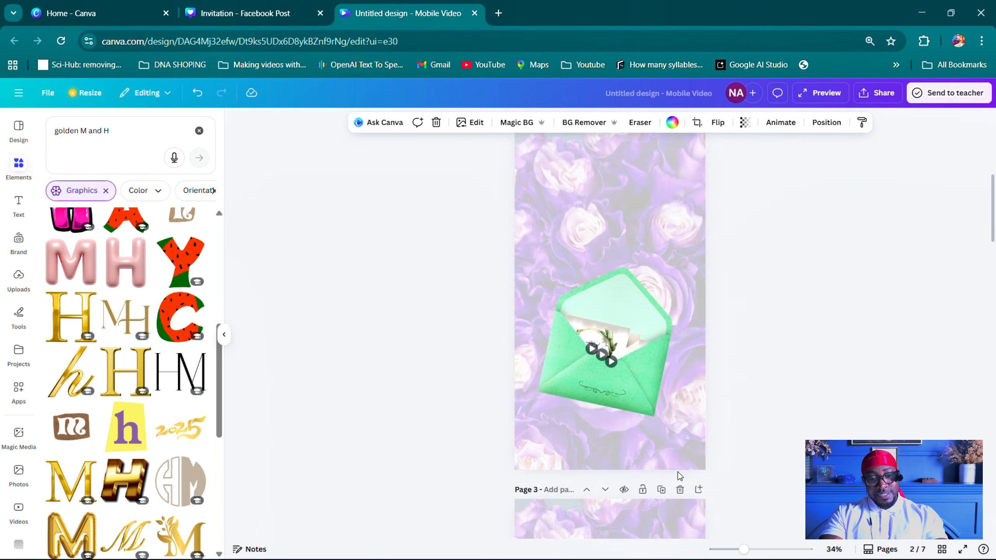
scroll(678, 471, down, 5)
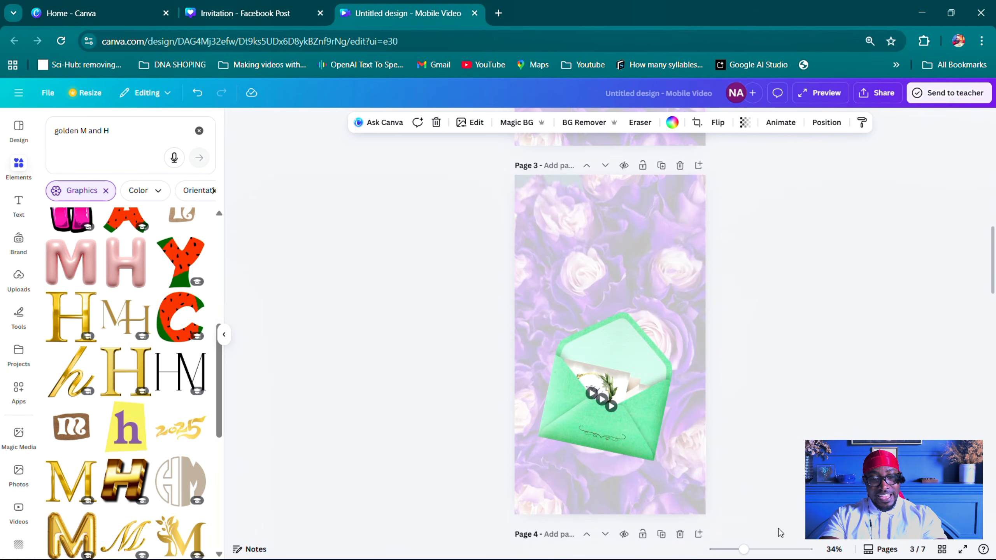
click(881, 549)
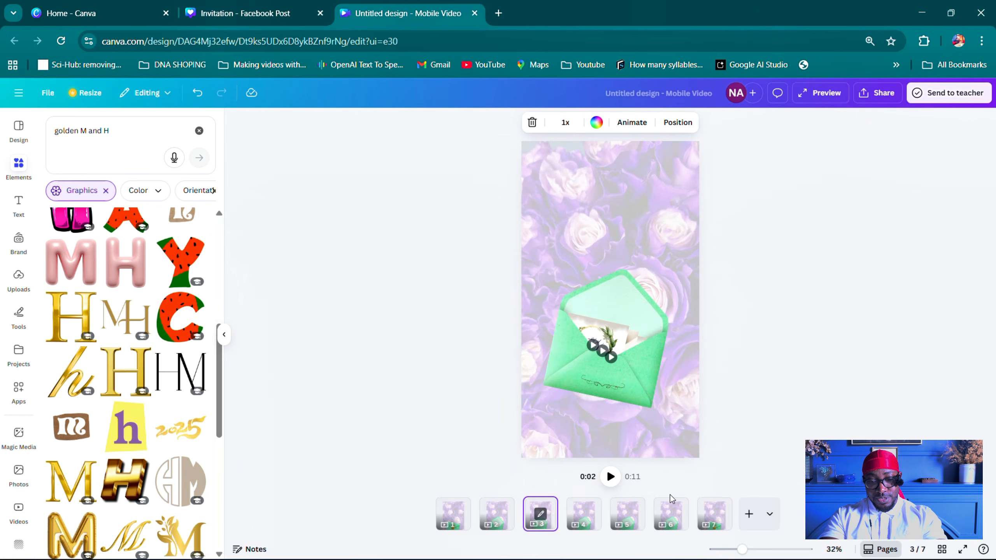
click(541, 516)
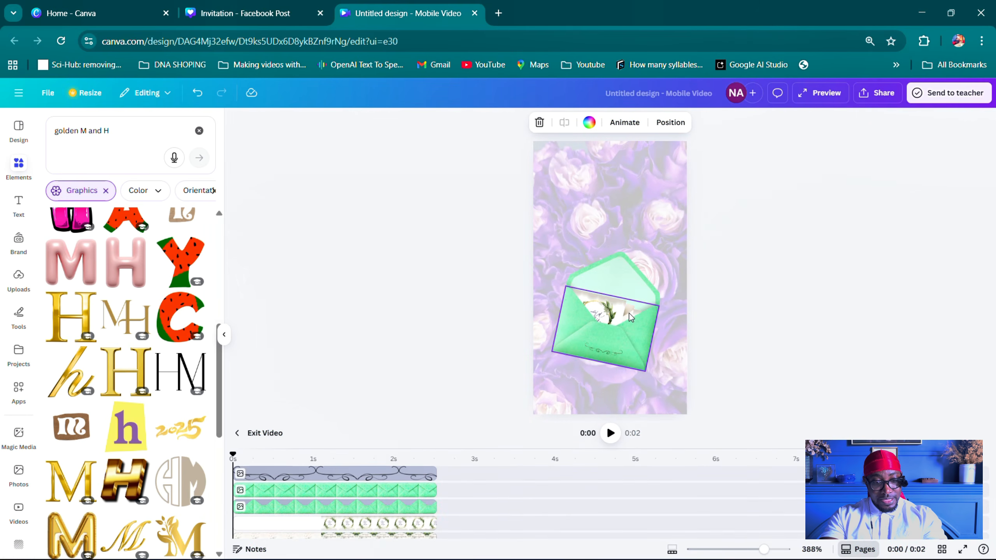
- Bring the couple's-names wreath card out of page 3's envelope, tilt it counter-clockwise and enlarge it above the envelope
click(597, 317)
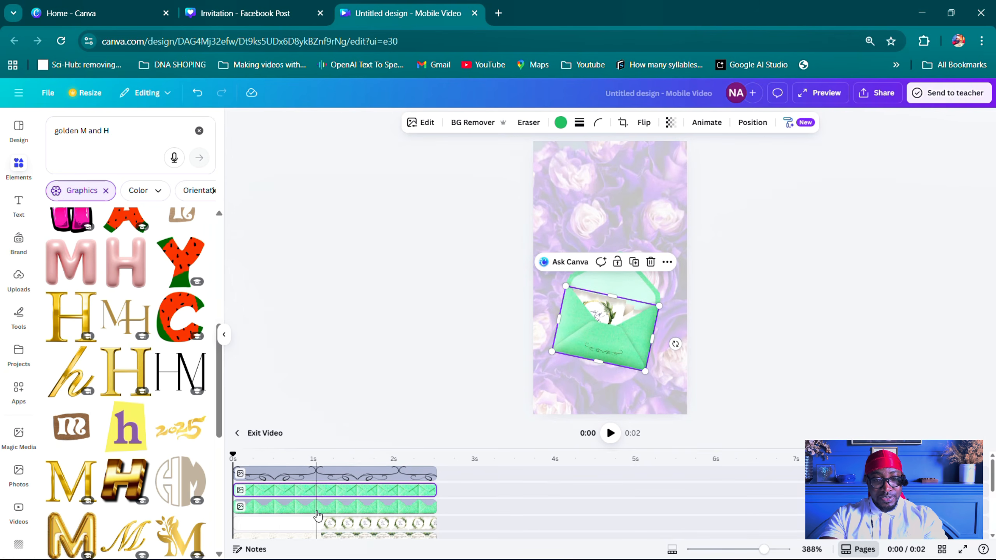
scroll(320, 517, down, 3)
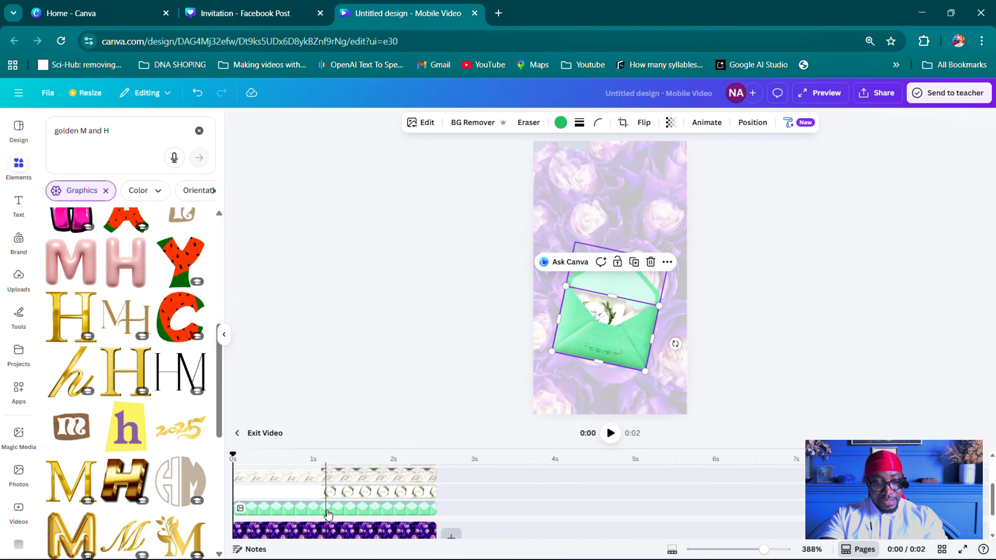
click(385, 496)
scroll(388, 506, up, 3)
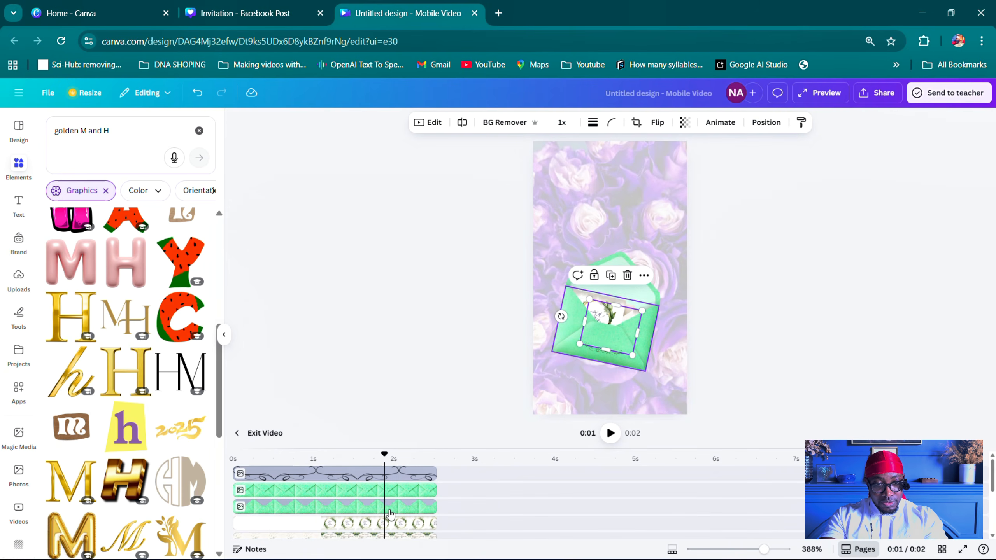
click(399, 524)
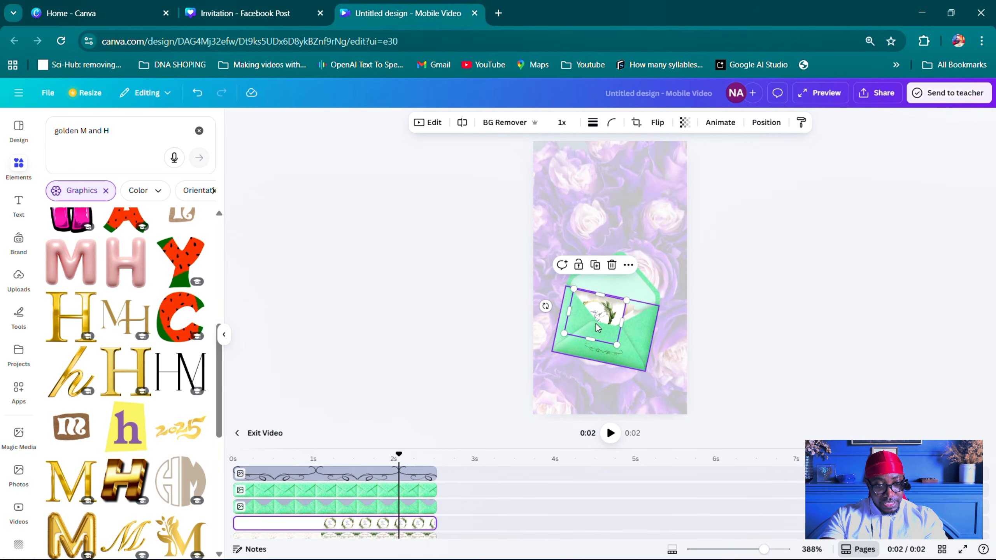
drag(598, 315, 687, 264)
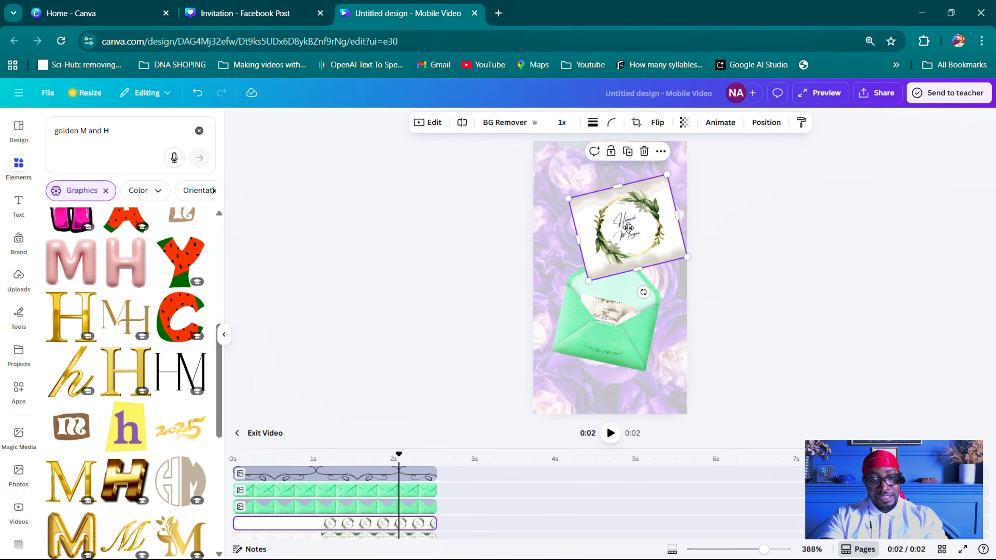
drag(624, 223, 609, 209)
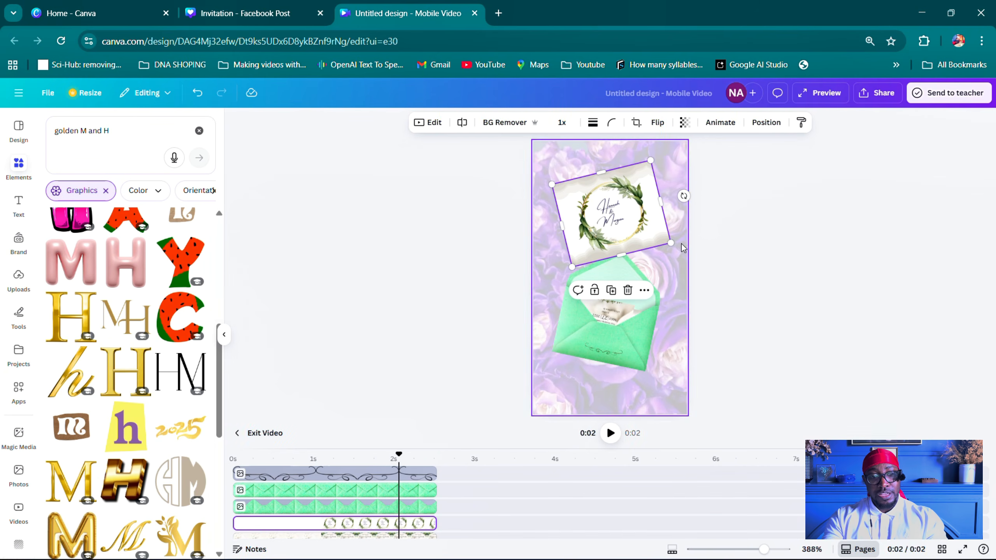
drag(671, 245, 646, 226)
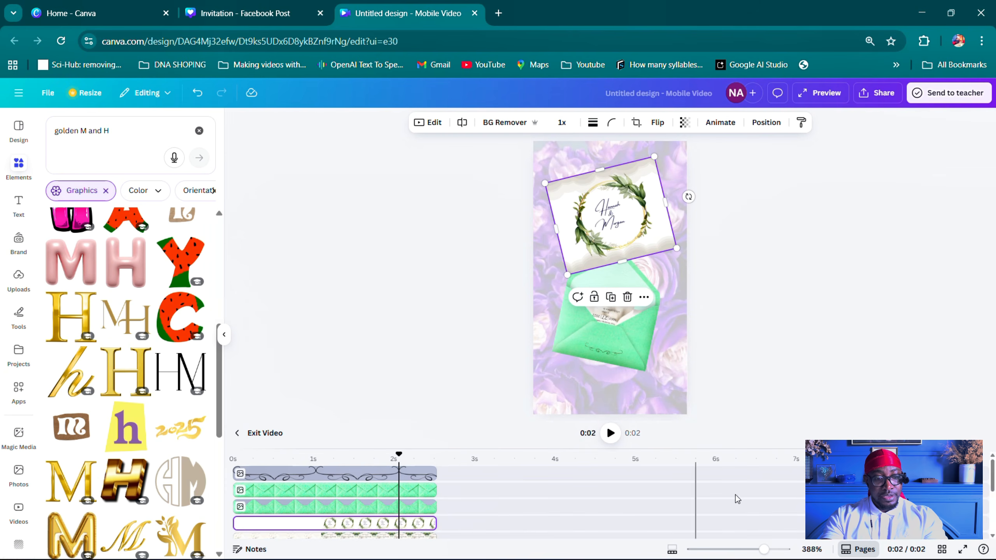
click(758, 313)
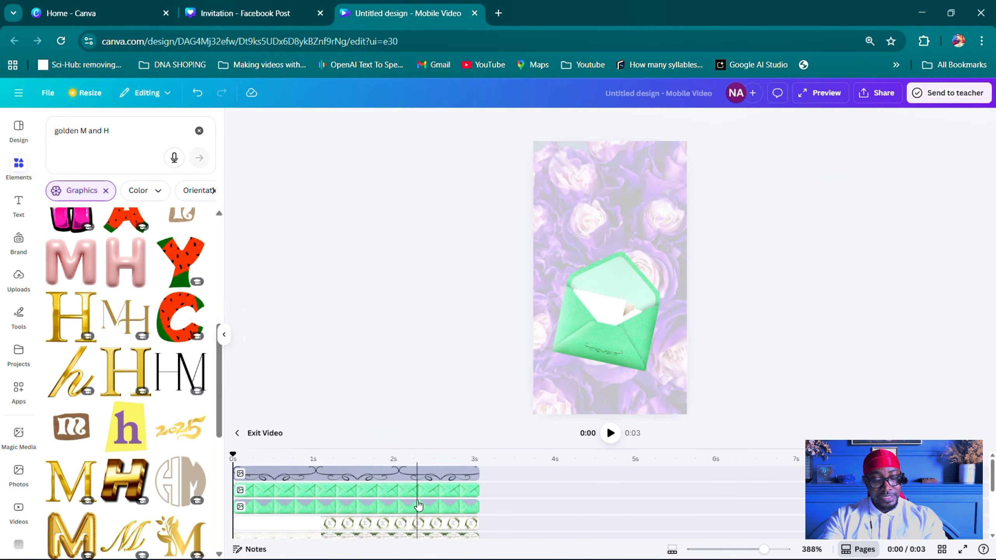
- Bring the Save the Date card out of page 4's envelope, straighten it horizontally and enlarge it above the envelope
scroll(418, 506, down, 2)
click(416, 480)
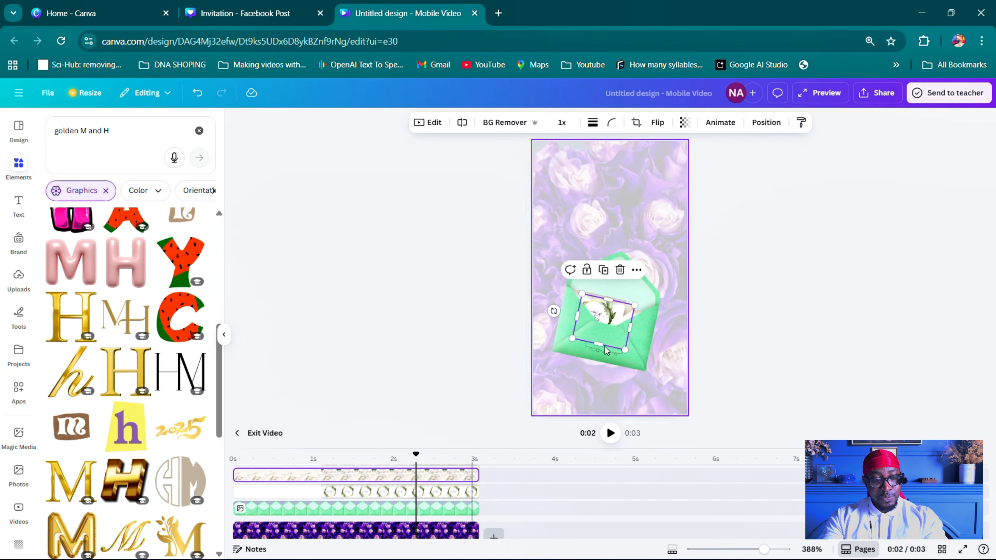
drag(607, 310, 629, 208)
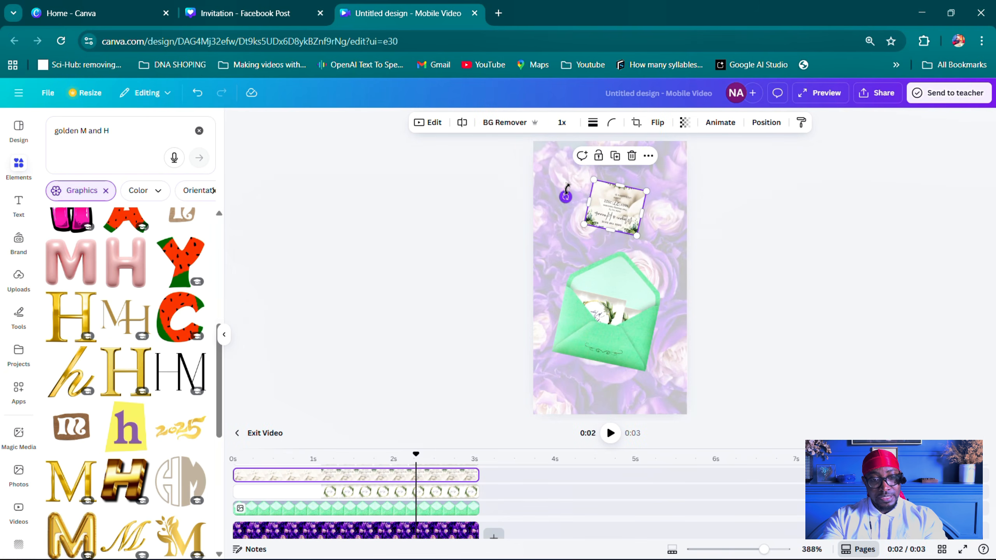
drag(563, 196, 699, 279)
drag(638, 232, 613, 214)
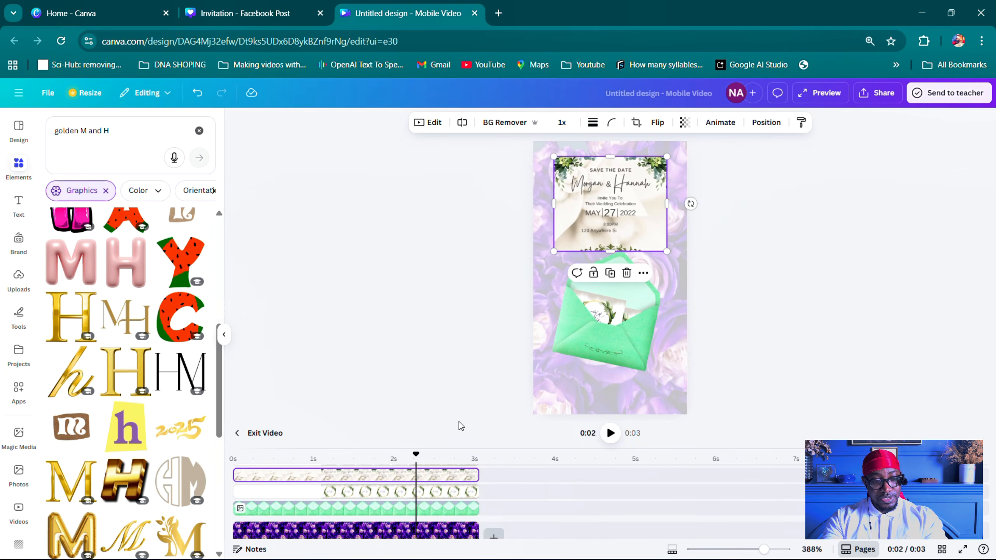
click(719, 252)
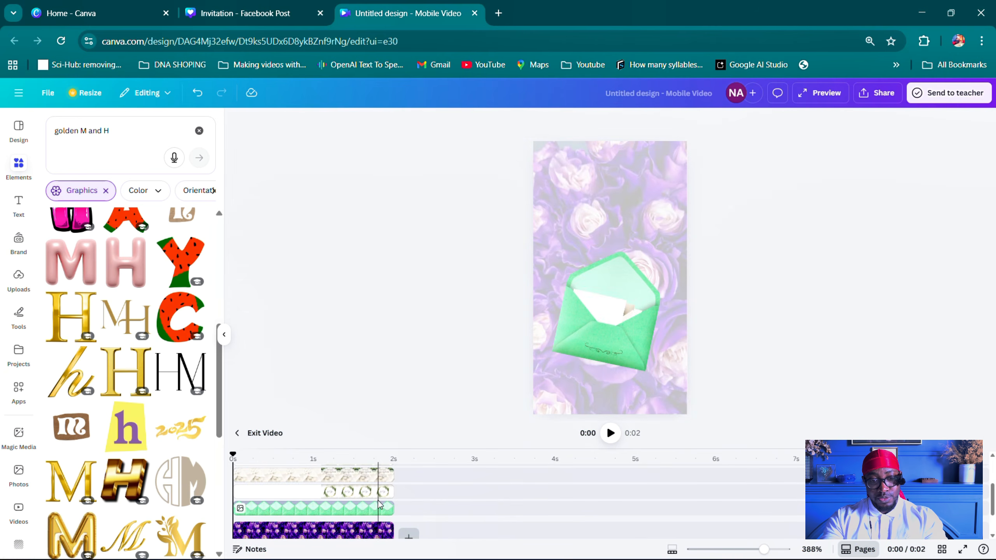
- Bring the Thank You wreath card out of page 5's envelope, tilt it slightly counter-clockwise and enlarge it above the envelope
click(338, 492)
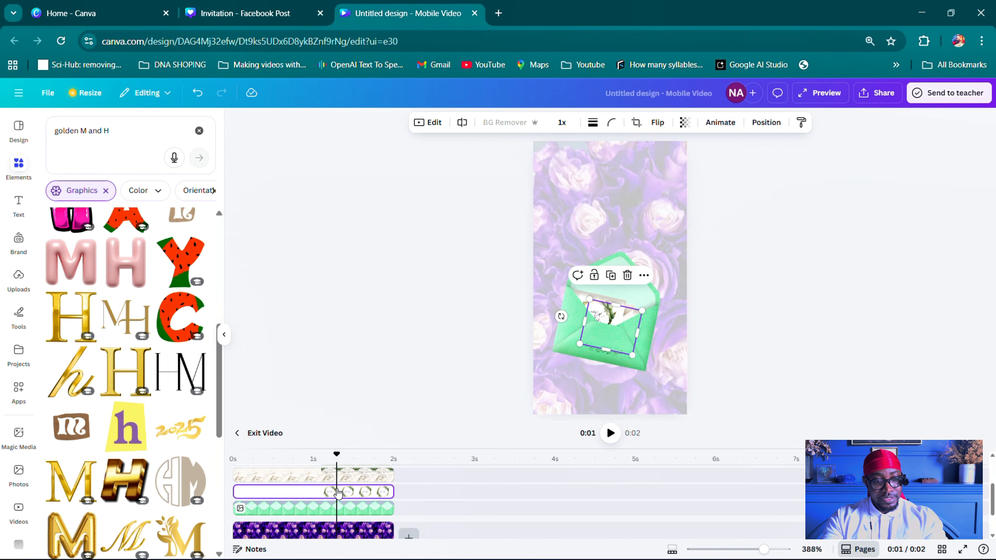
drag(605, 324, 680, 216)
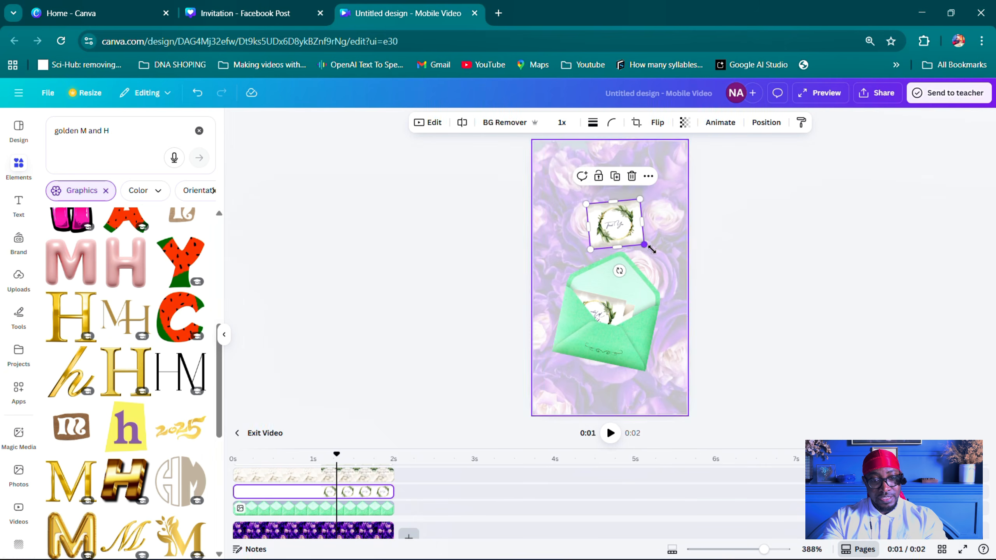
drag(644, 245, 620, 222)
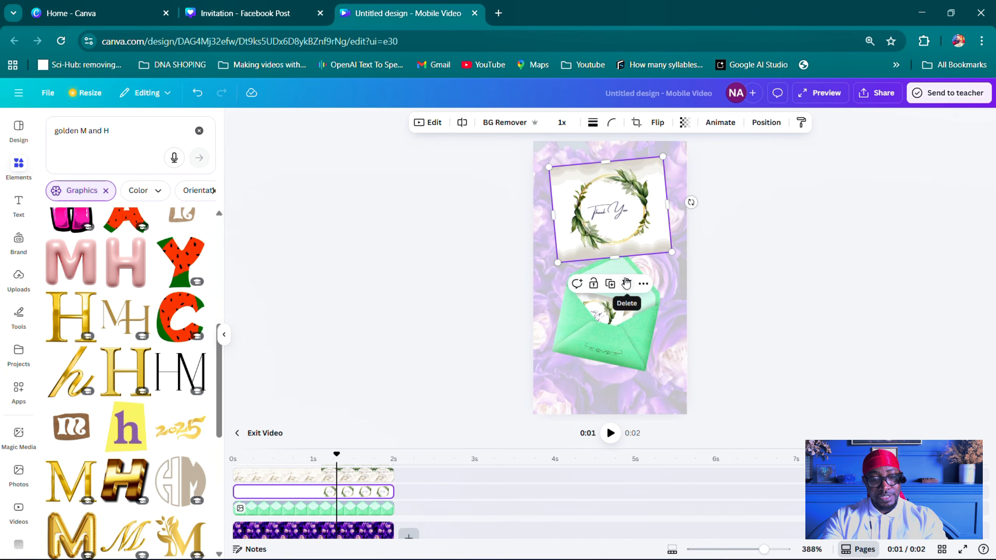
click(726, 307)
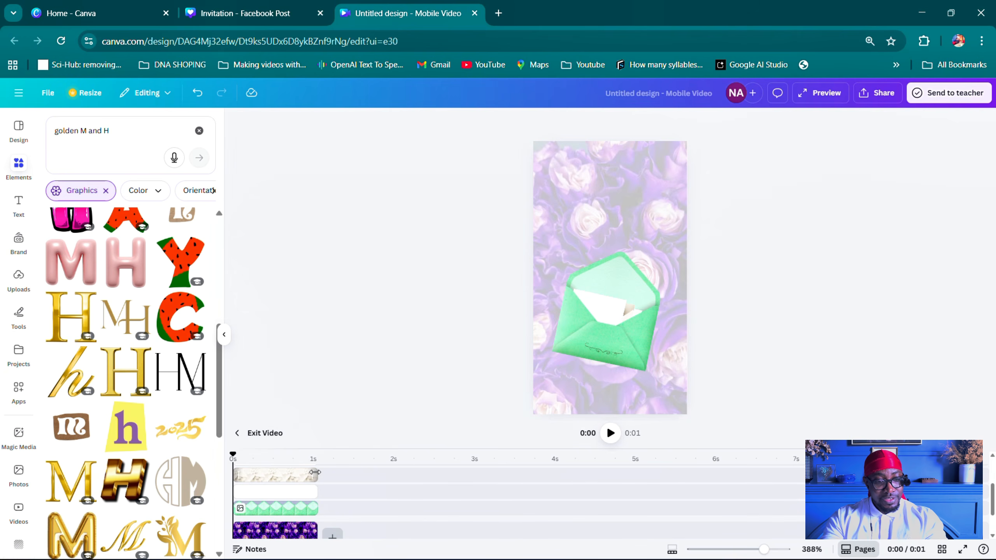
- Group all the envelope pieces and card videos on page 6
scroll(315, 474, up, 3)
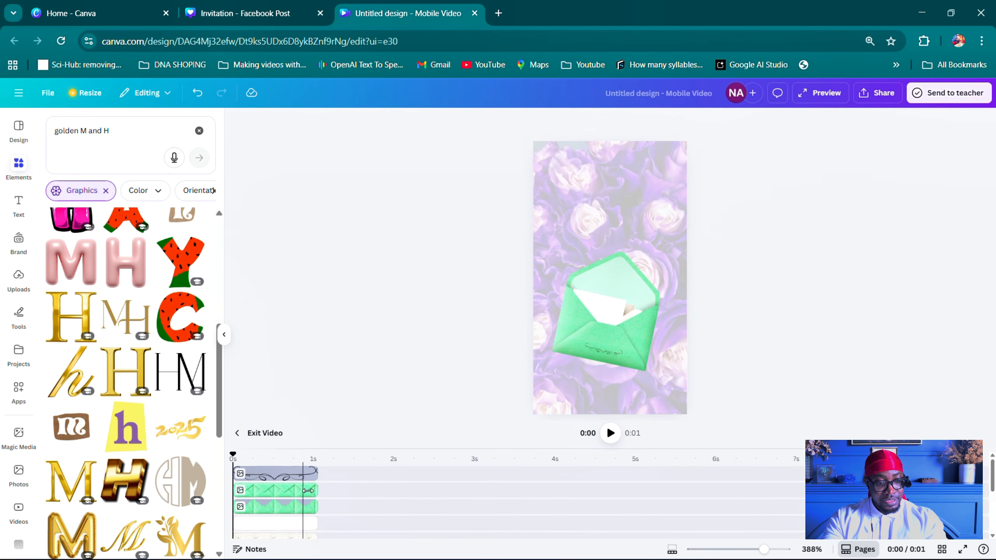
drag(445, 244, 668, 370)
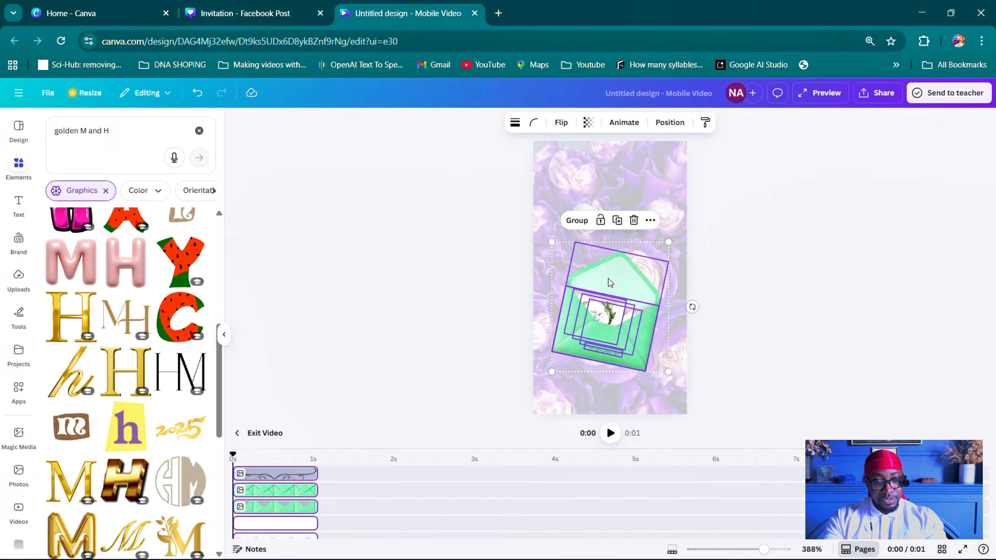
right_click(609, 280)
click(587, 222)
click(574, 220)
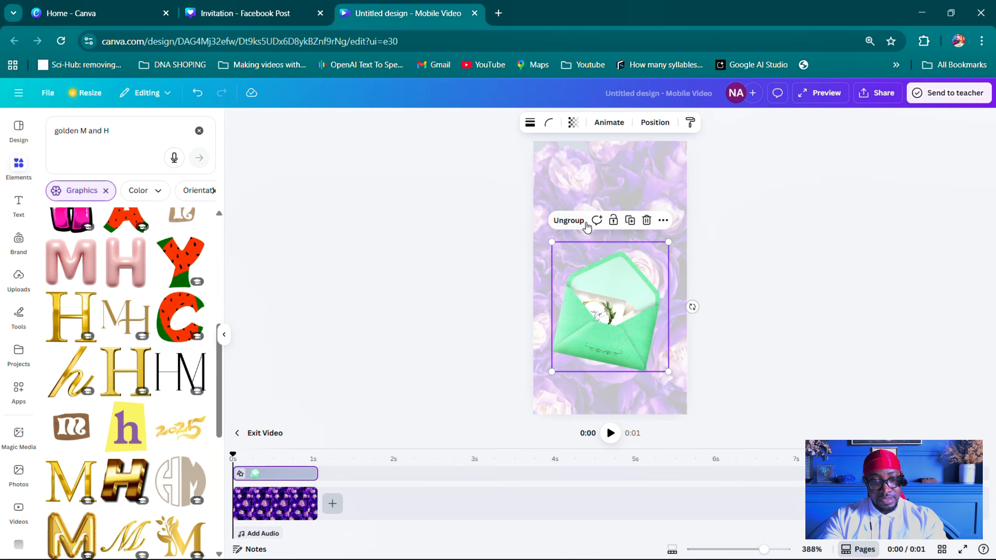
- Shorten both the grouped open envelope and the rose background on page 6 to 0.5 s
drag(316, 473, 267, 475)
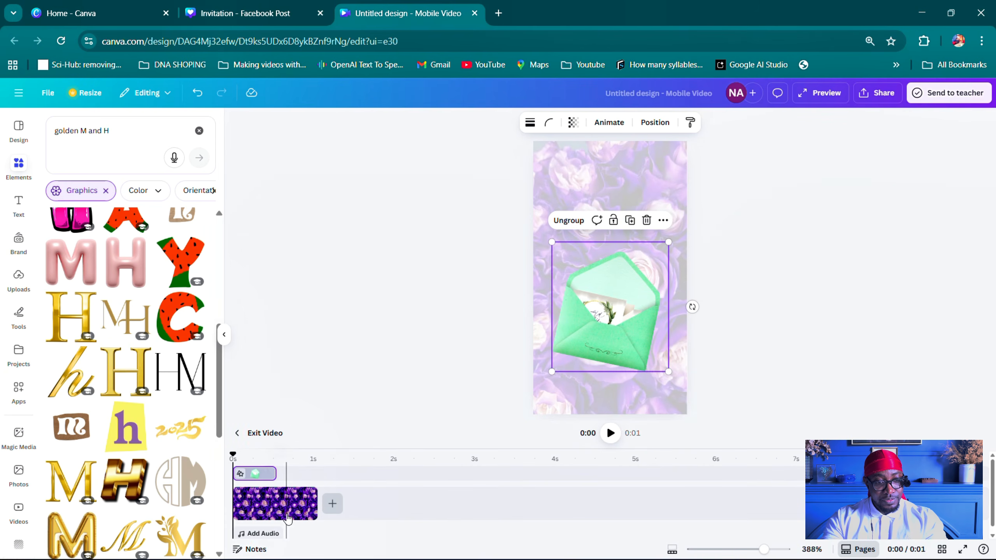
click(289, 518)
drag(316, 505, 271, 503)
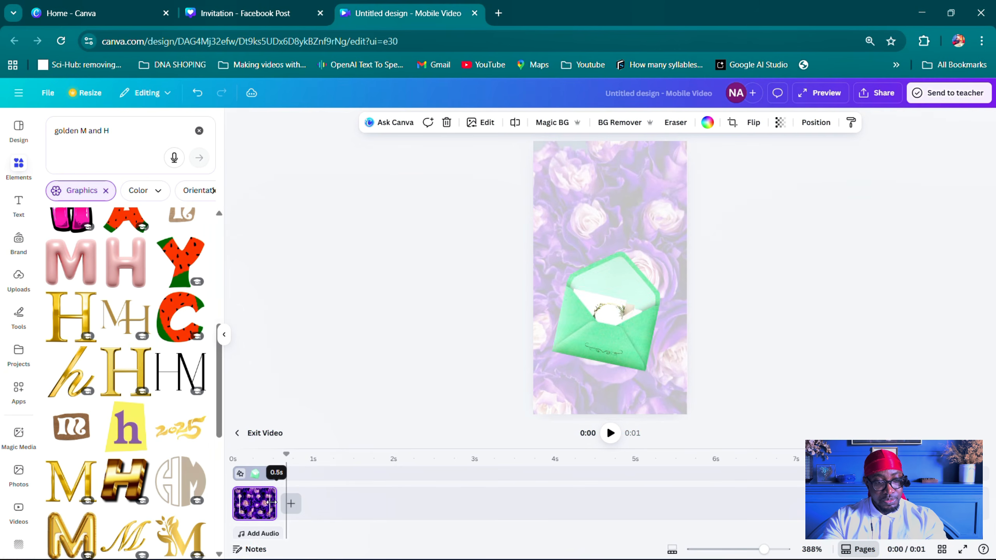
click(451, 310)
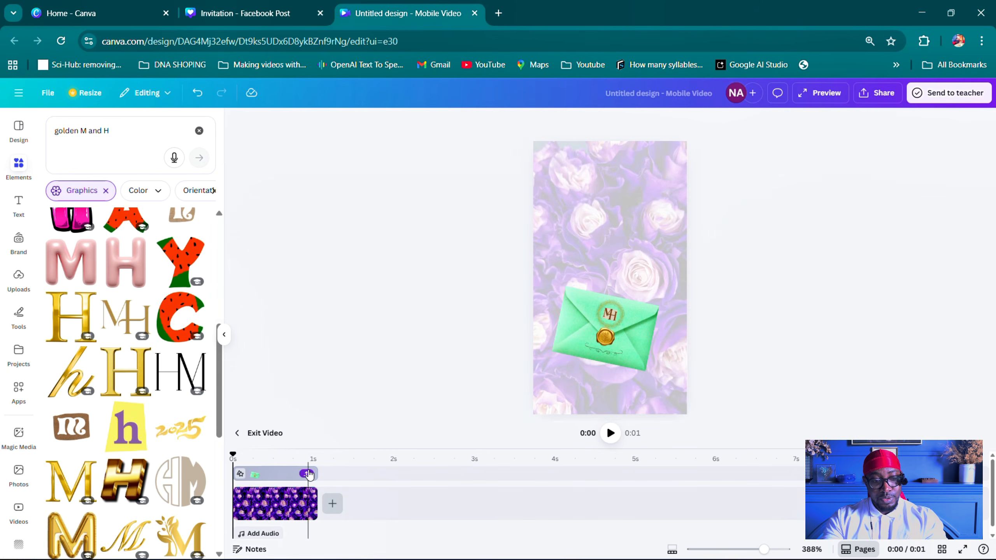
- Trim the sealed envelope group and the rose background on page 7 to 0.5 s
click(290, 470)
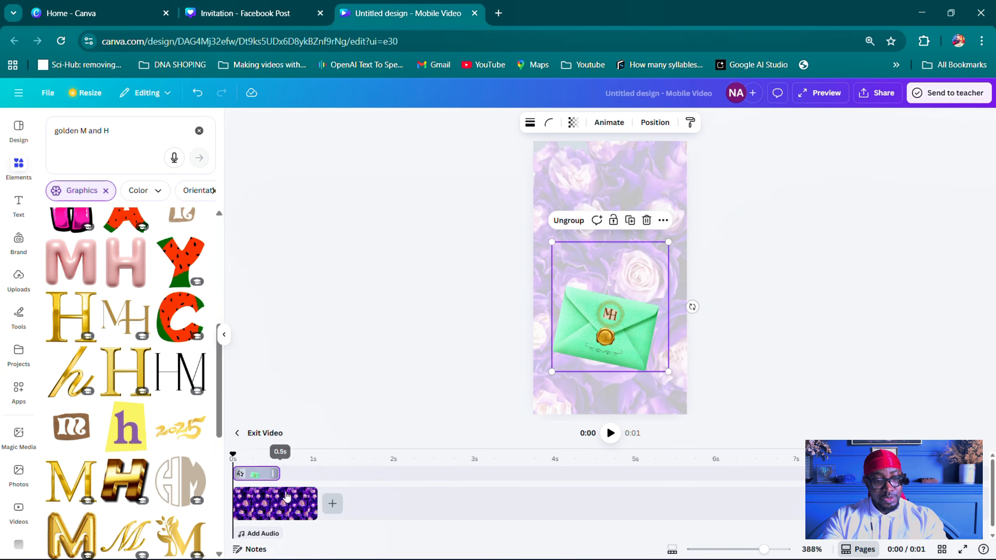
click(293, 512)
drag(320, 507, 279, 501)
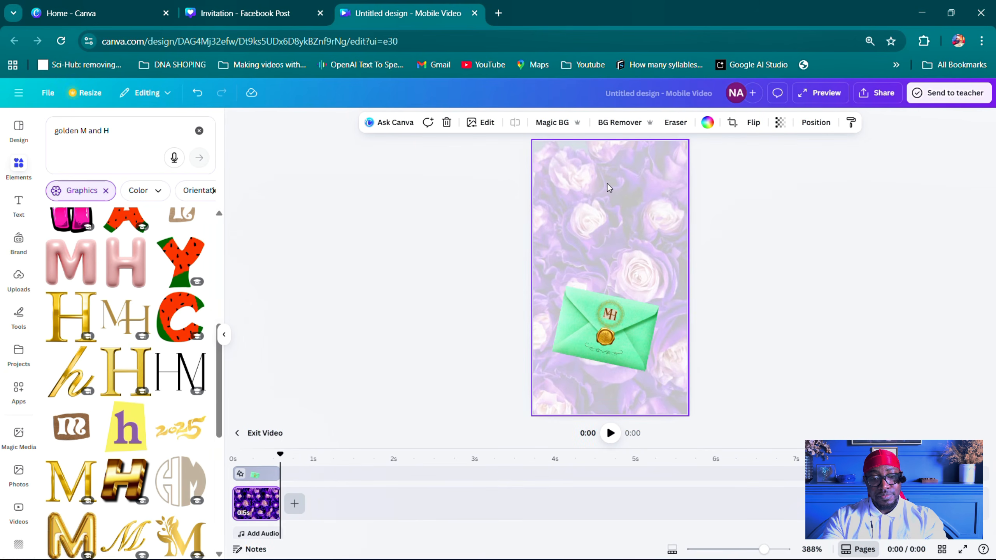
- Duplicate page 7, then rotate the copy's sealed envelope until it is level and move it up to the page centre
click(864, 549)
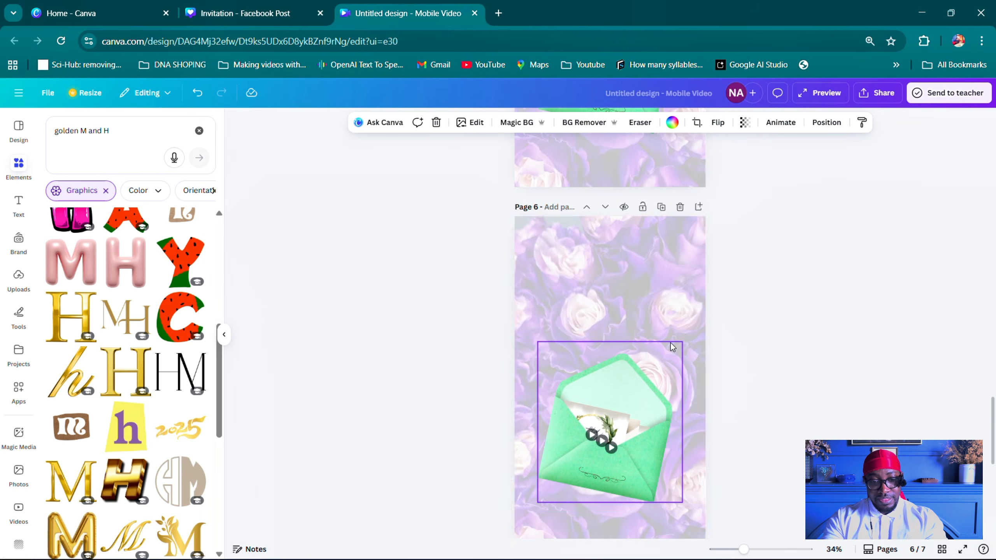
scroll(669, 351, down, 5)
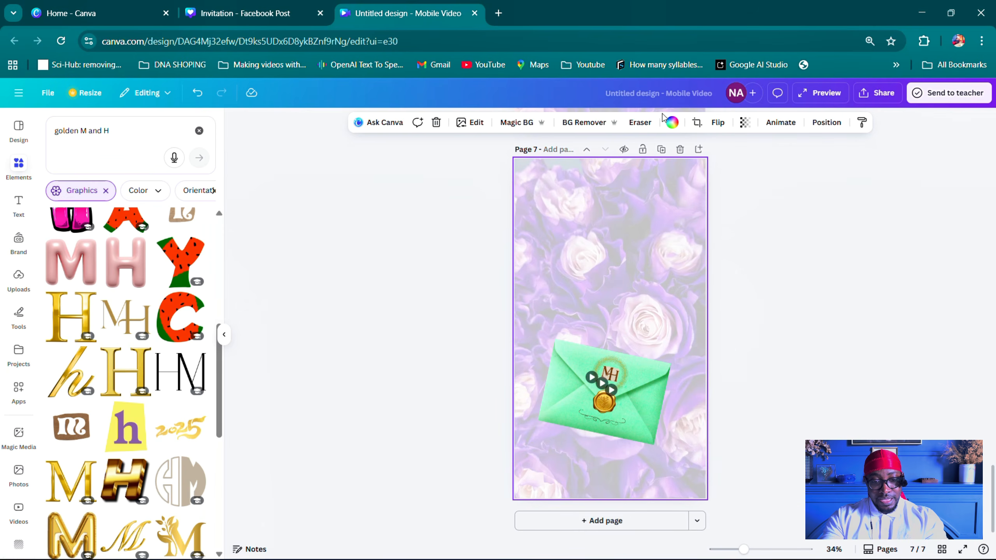
click(661, 149)
drag(445, 333, 720, 443)
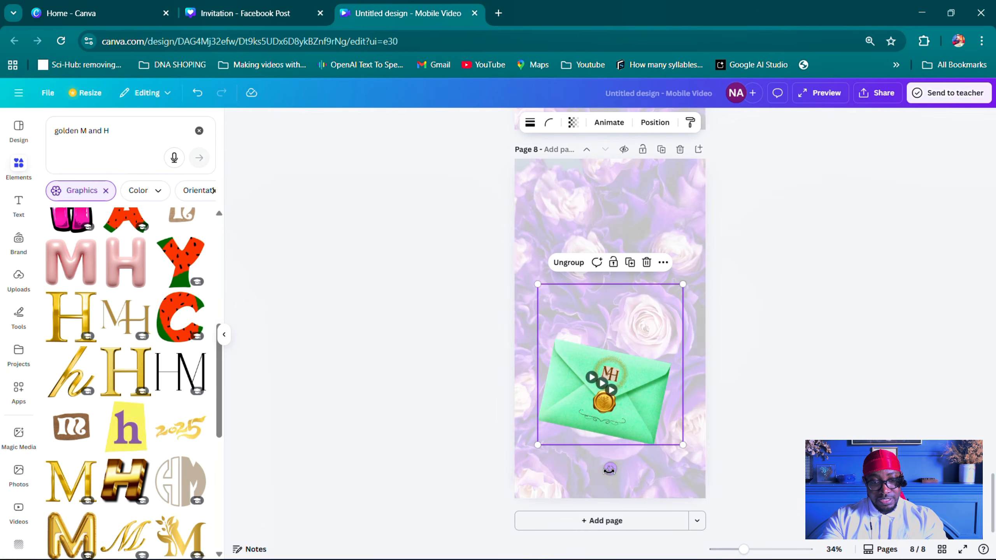
drag(610, 468, 631, 468)
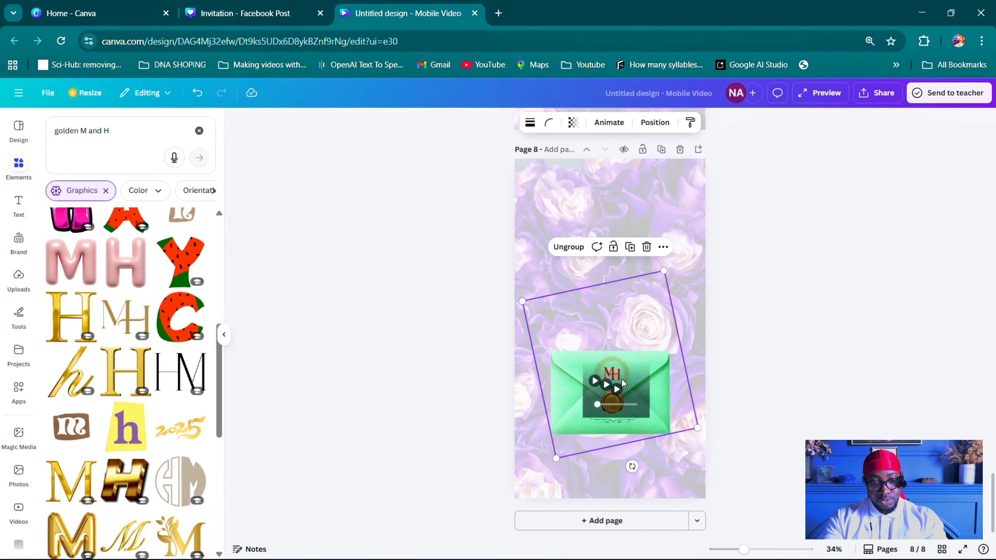
drag(660, 382, 657, 310)
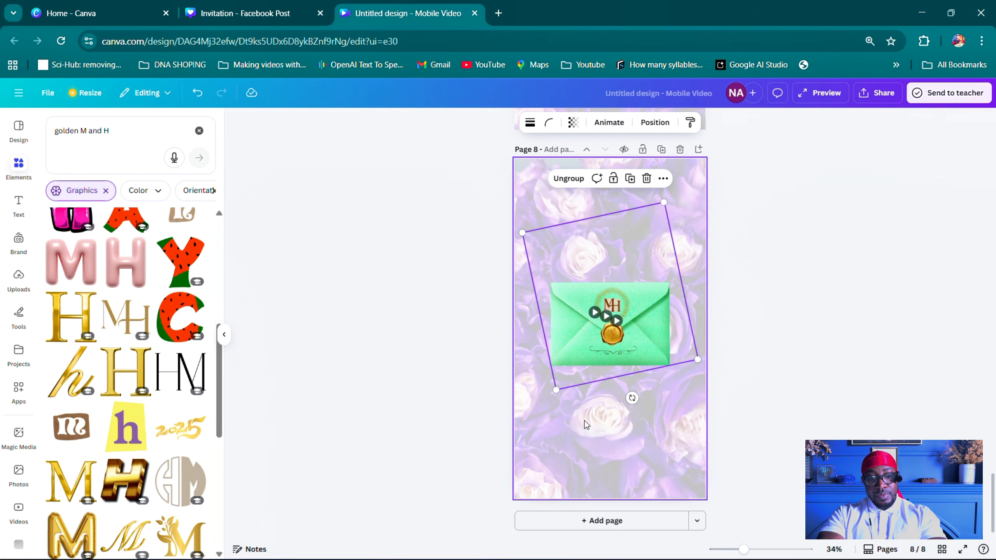
- Duplicate page 8 and enlarge the copy's sealed envelope past the page width, centred on the page
click(660, 150)
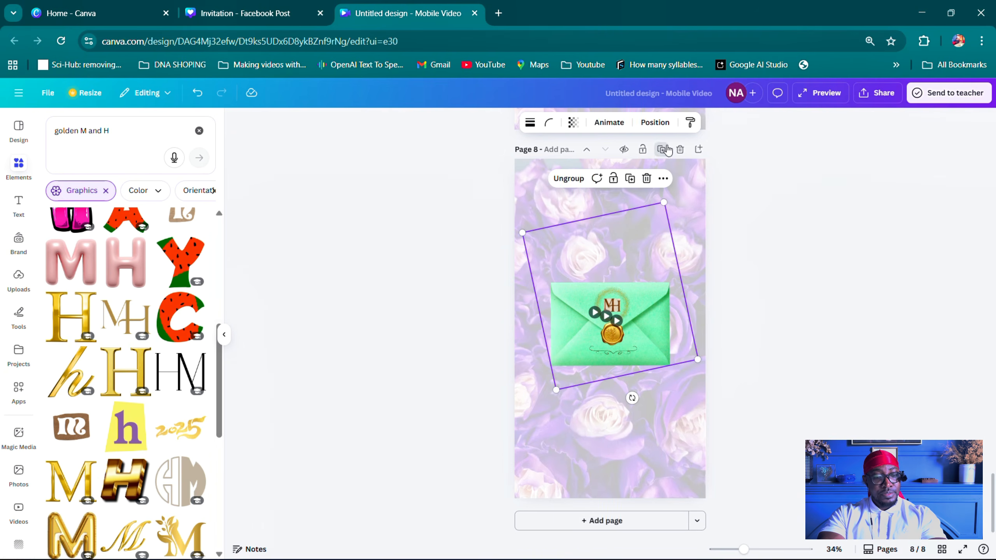
click(666, 310)
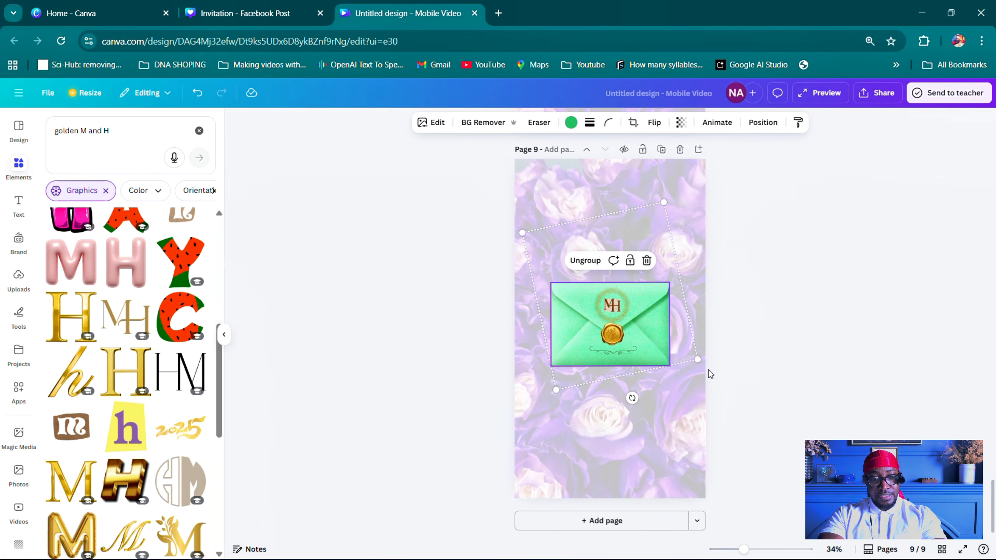
drag(698, 360, 796, 495)
drag(764, 434, 693, 372)
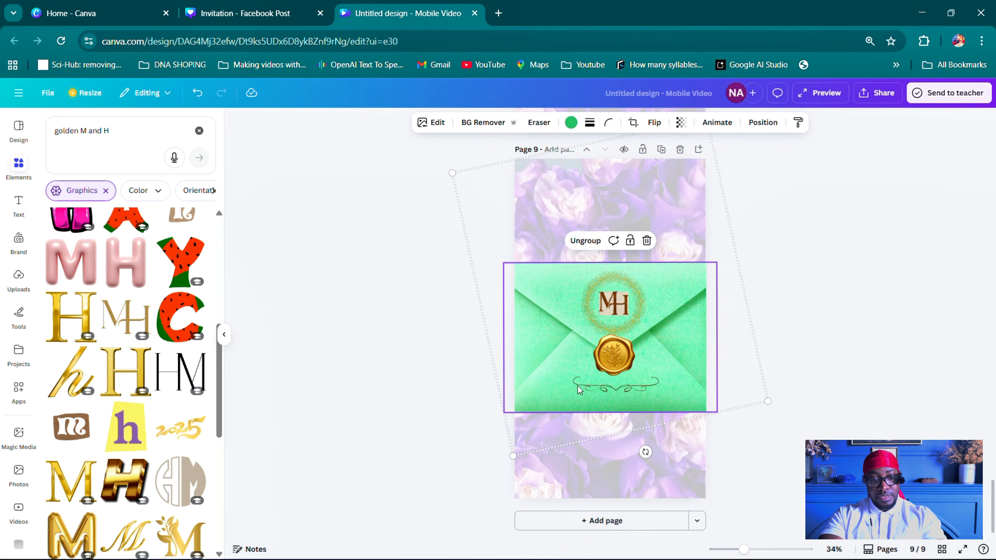
- Return to page 5 with the Thank You card and show the page thumbnails
scroll(438, 274, up, 15)
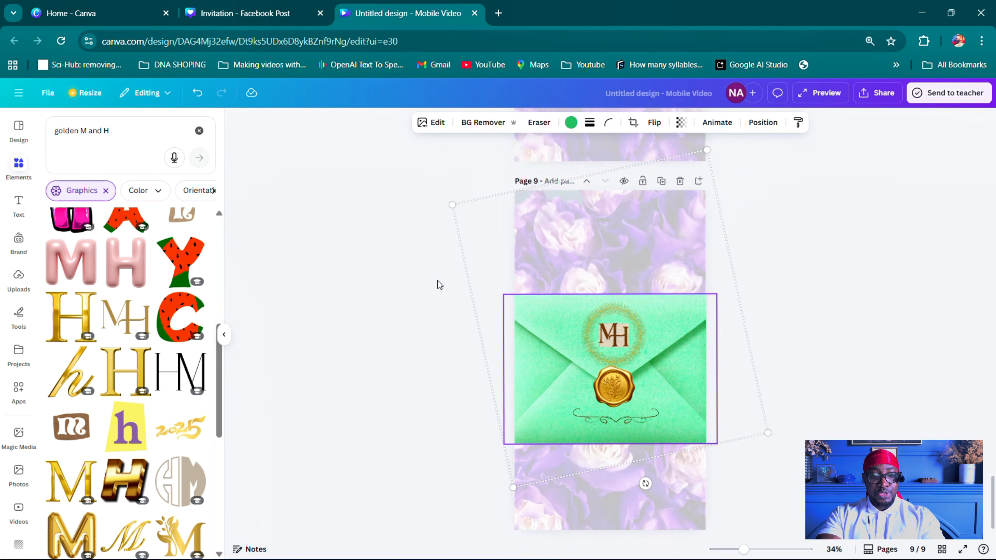
scroll(440, 285, up, 5)
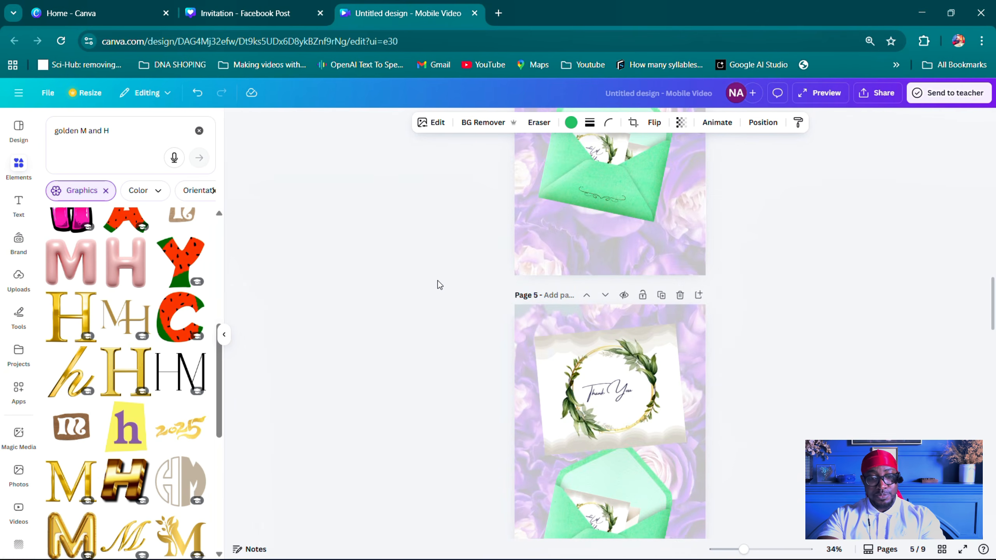
click(871, 550)
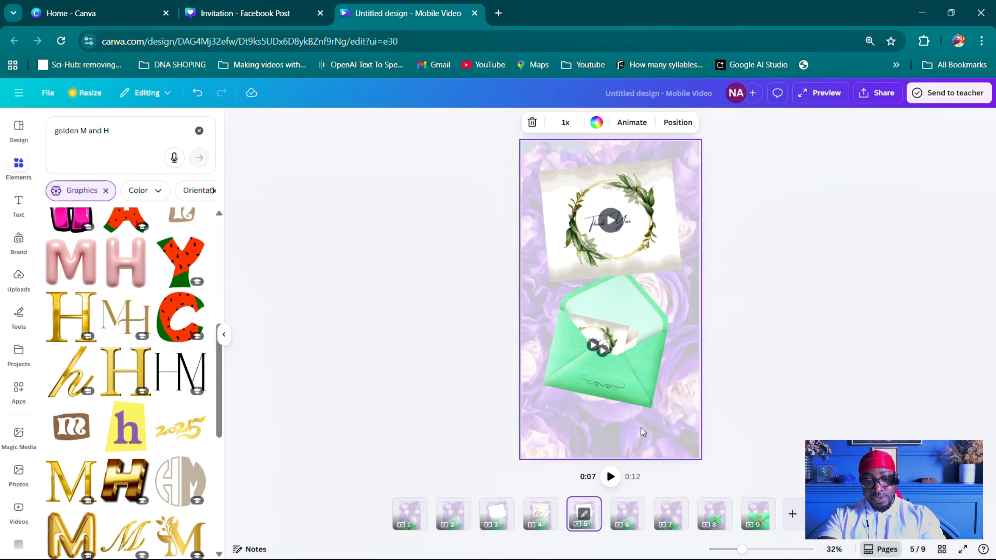
- Add a Match & Move transition between pages 2 and 3
click(450, 520)
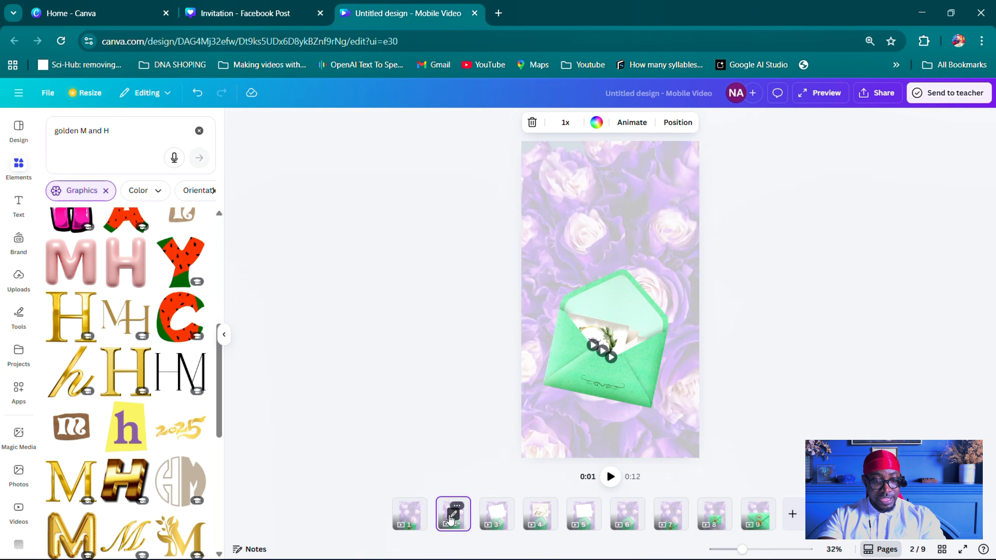
right_click(411, 508)
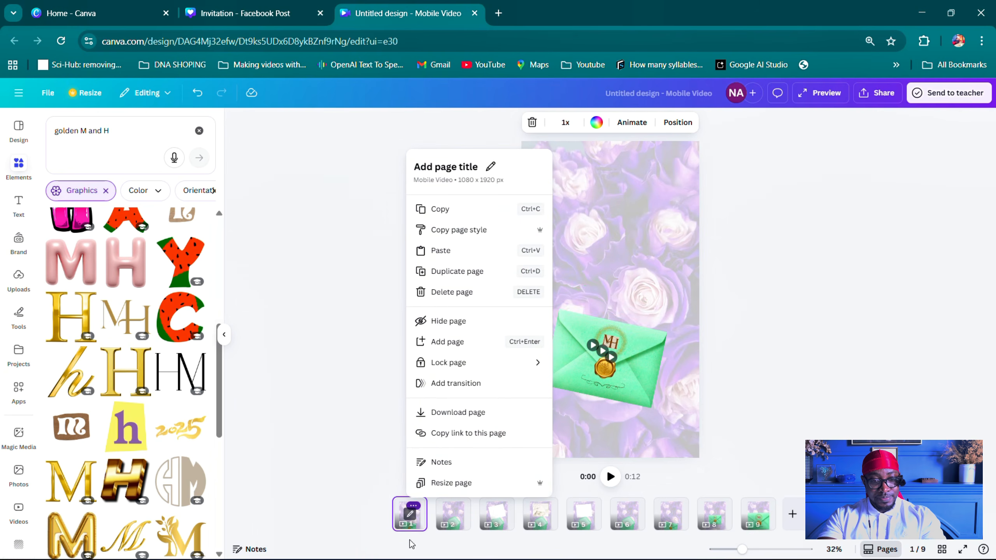
click(442, 519)
click(443, 519)
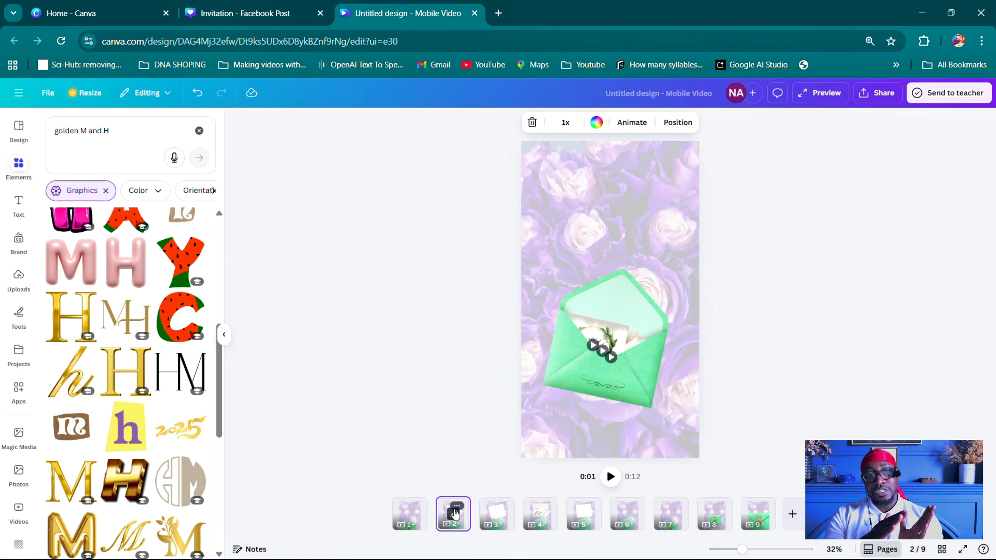
mouse_move(474, 524)
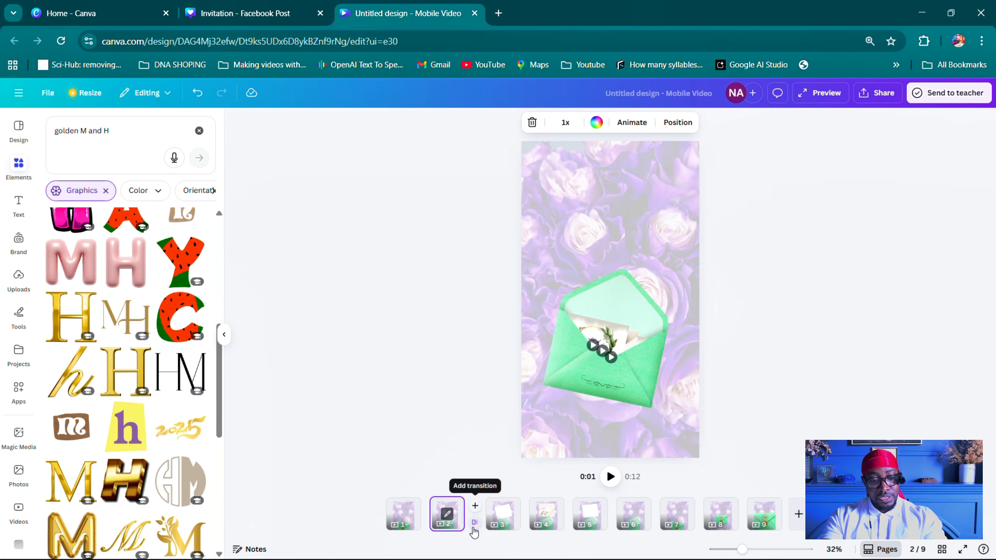
click(475, 523)
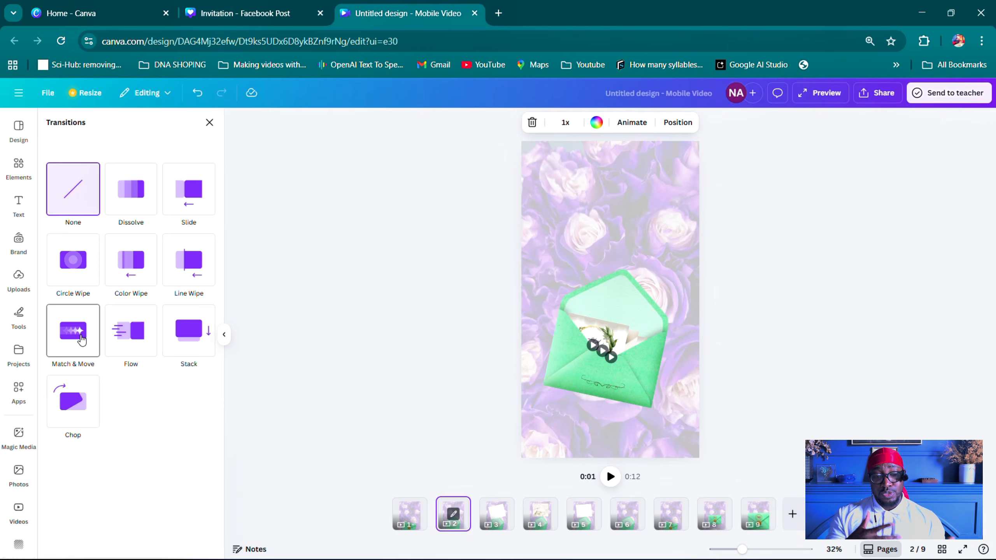
click(81, 340)
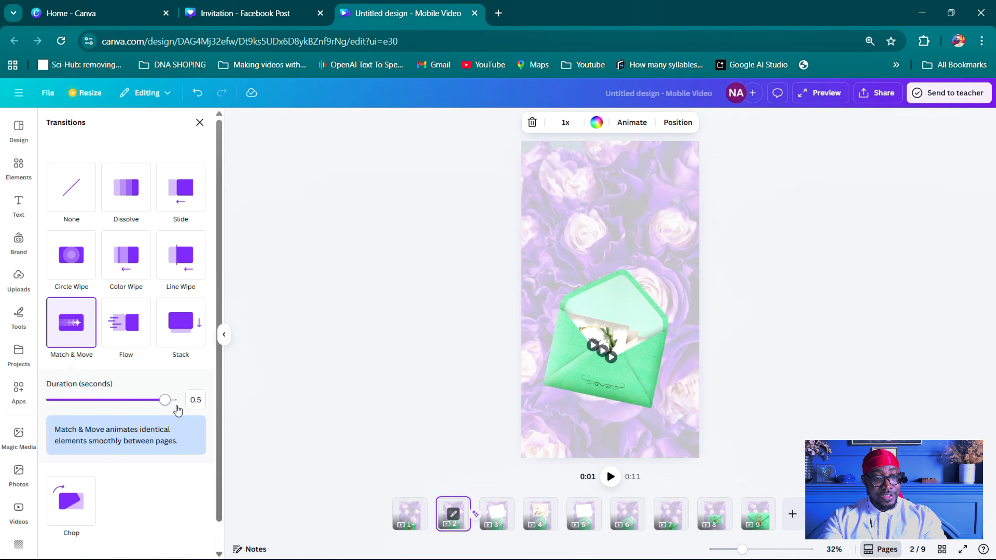
- Add a Match & Move transition between pages 3 and 4
click(451, 516)
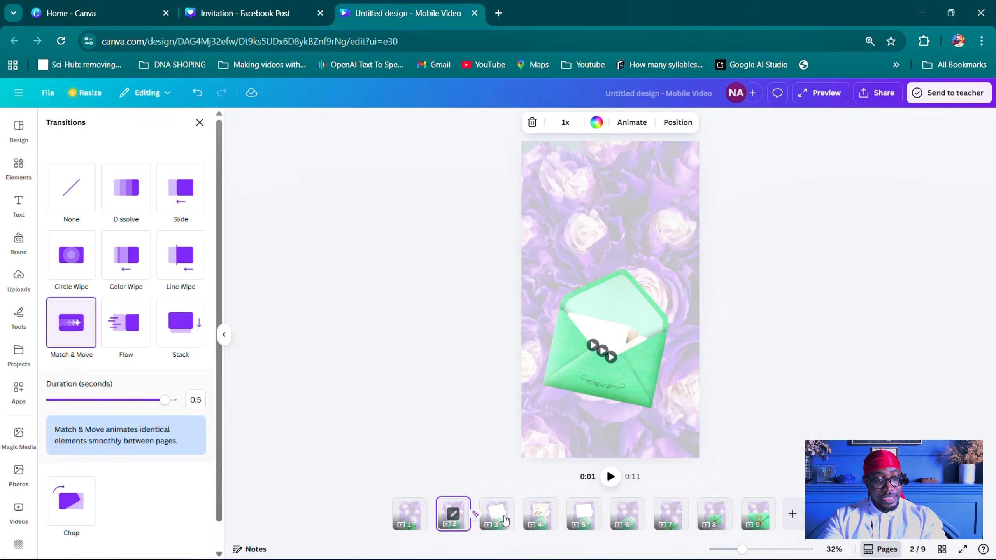
click(518, 525)
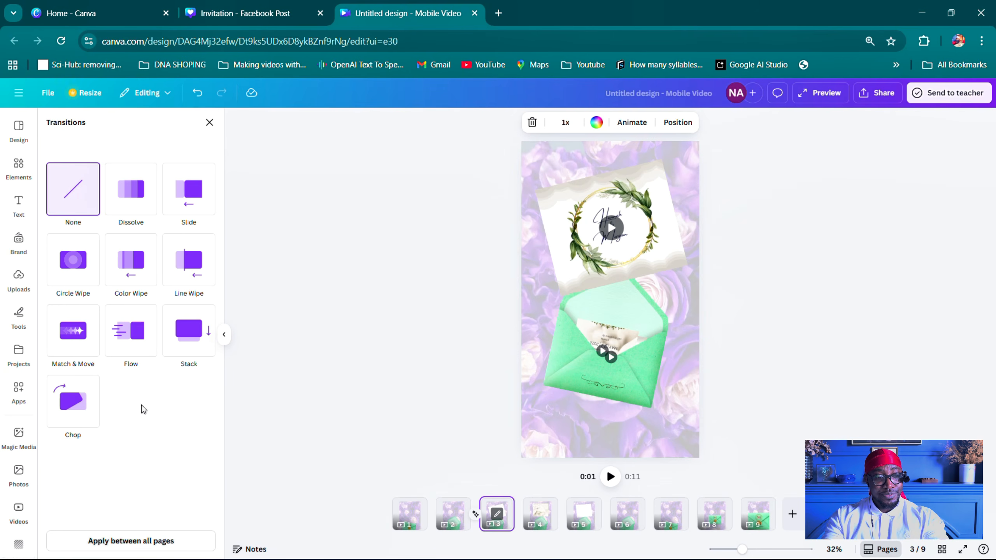
click(69, 340)
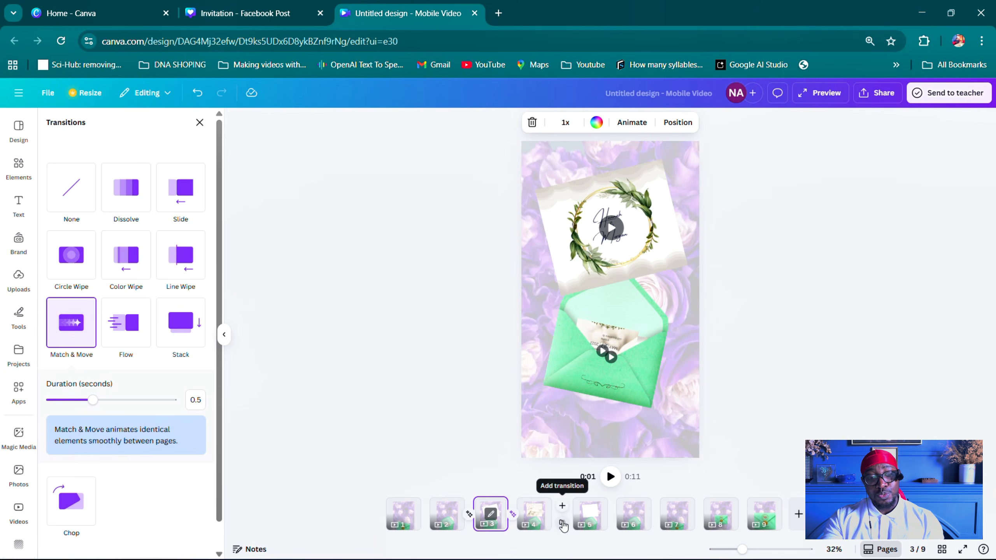
- Add a Match & Move transition between pages 4 and 5 and set its duration to 0.4 seconds
click(563, 525)
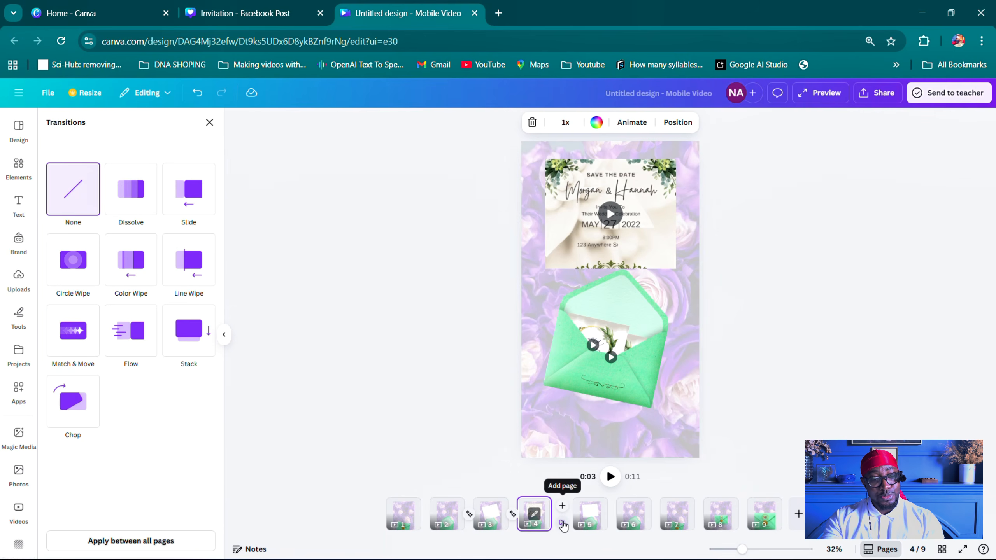
click(79, 332)
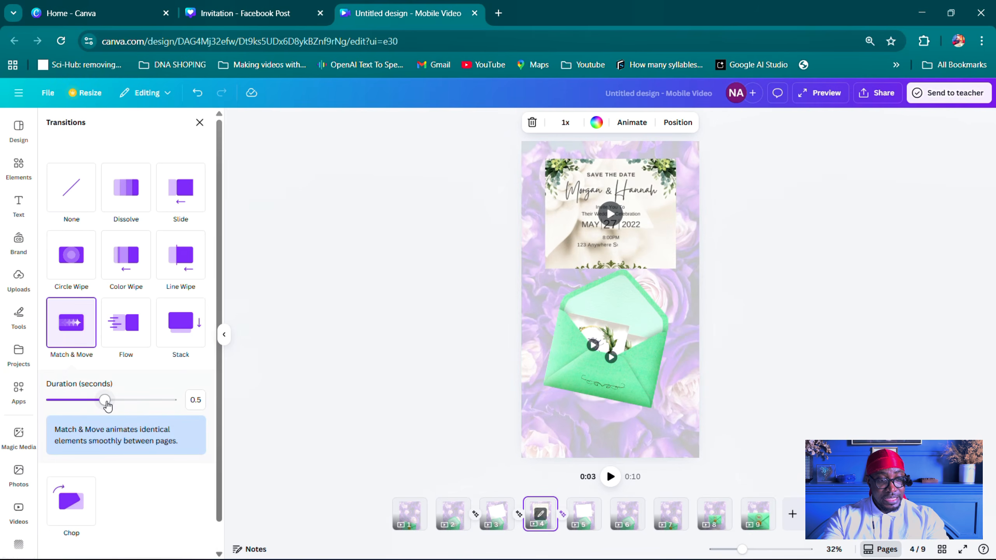
drag(108, 406, 169, 409)
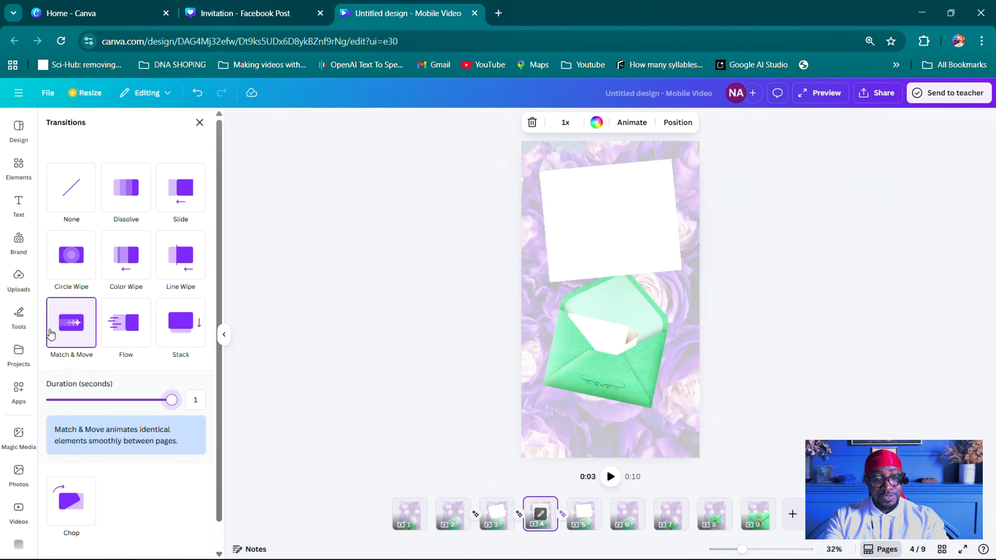
drag(171, 402, 93, 404)
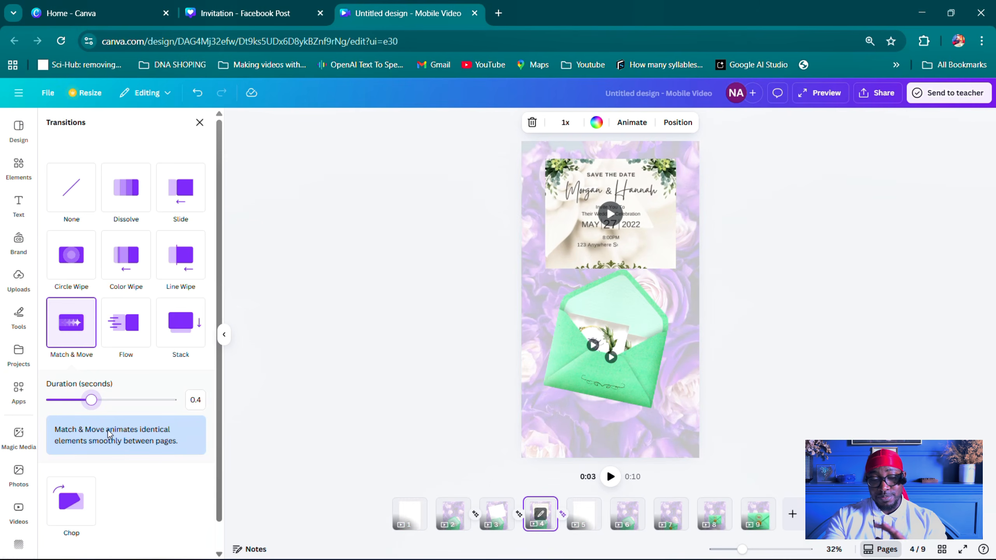
- On page 4, trim the envelope's ornament, its front layers and the Save the Date card video to about 2.5 s
click(509, 517)
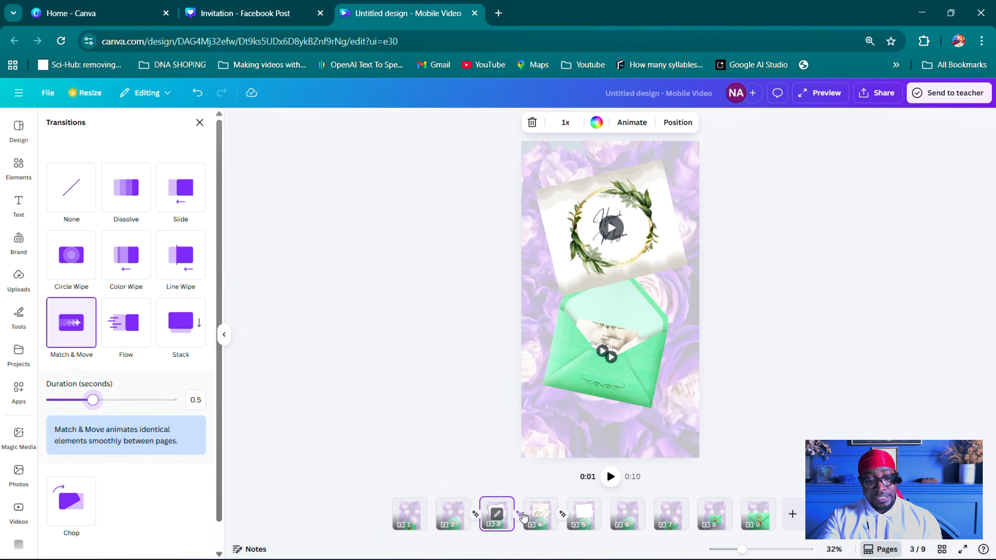
click(537, 529)
click(541, 513)
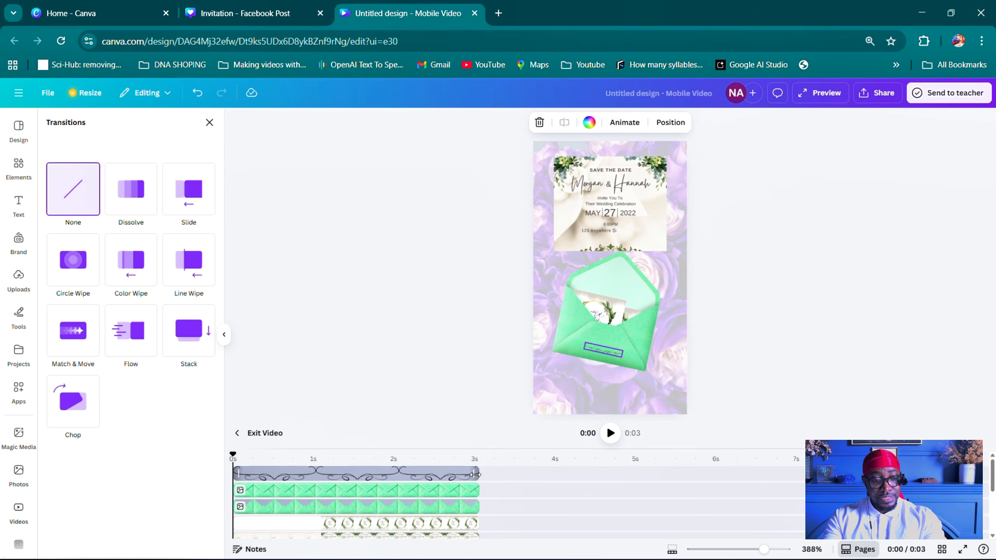
drag(476, 475, 436, 521)
click(454, 490)
scroll(470, 535, down, 3)
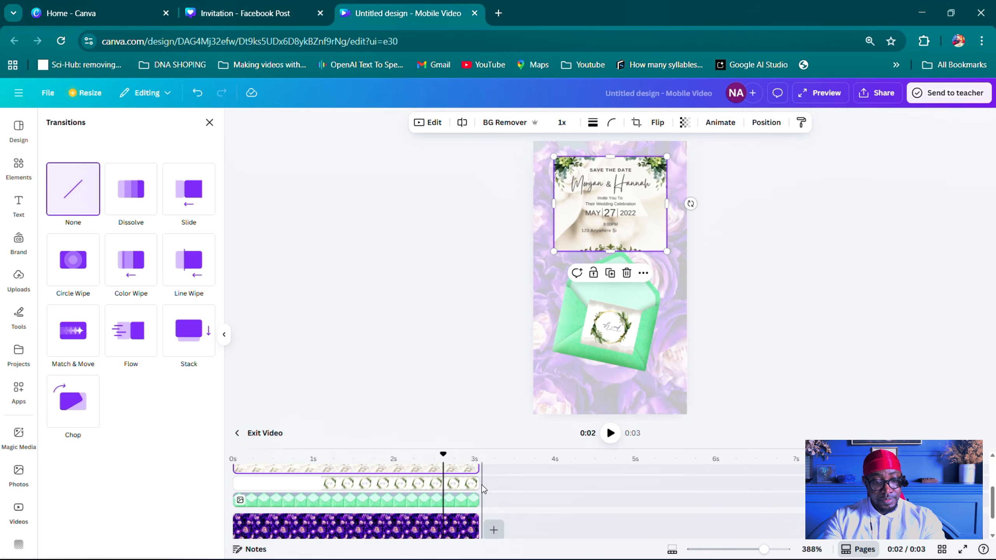
drag(478, 469, 431, 471)
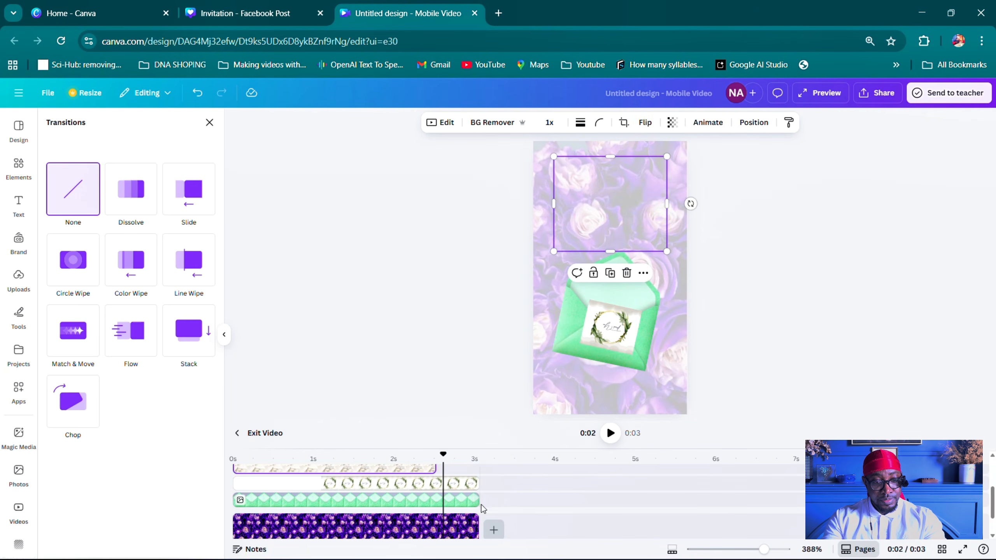
- Trim page 4's in-envelope card video, envelope back and rose background to about 2.5 s, and return to the page thumbnails
click(468, 484)
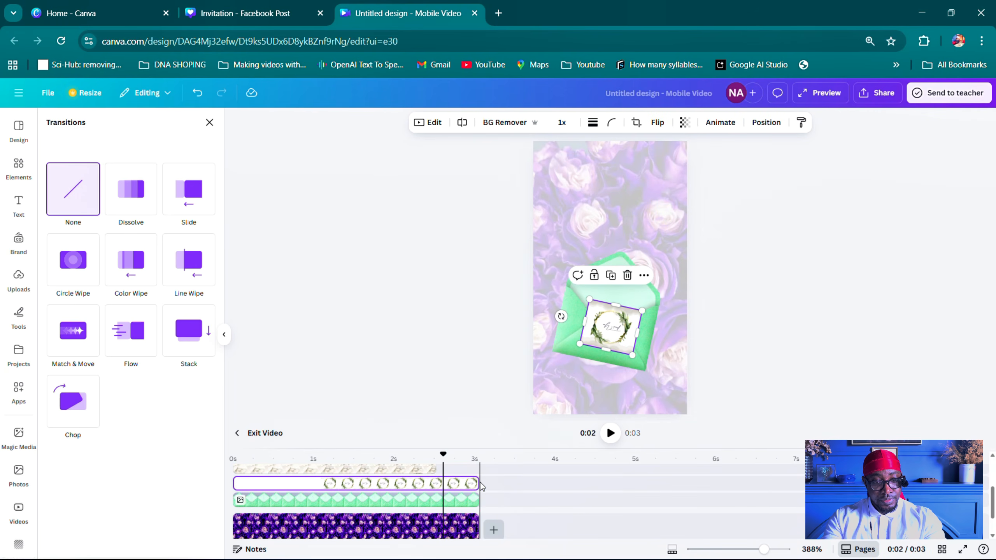
drag(478, 484, 436, 500)
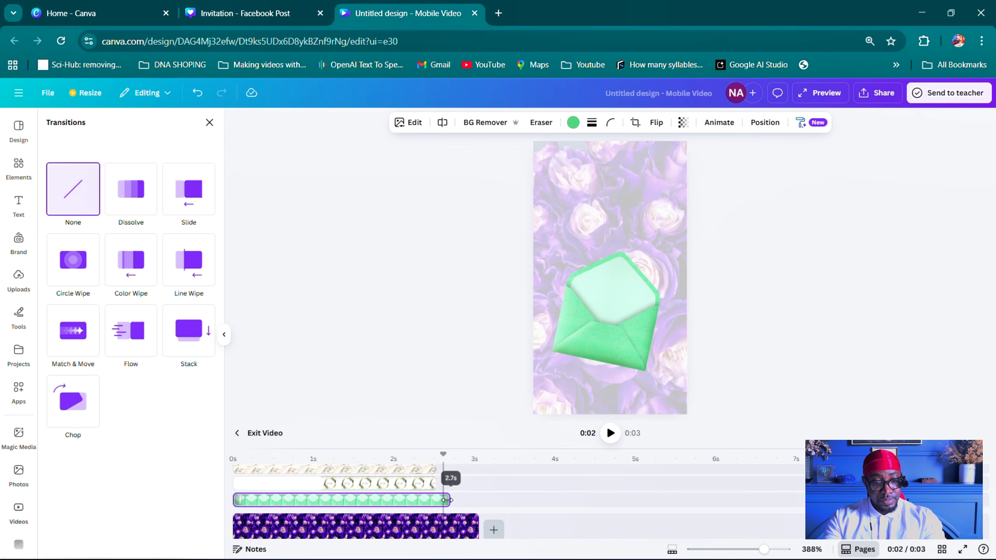
click(462, 528)
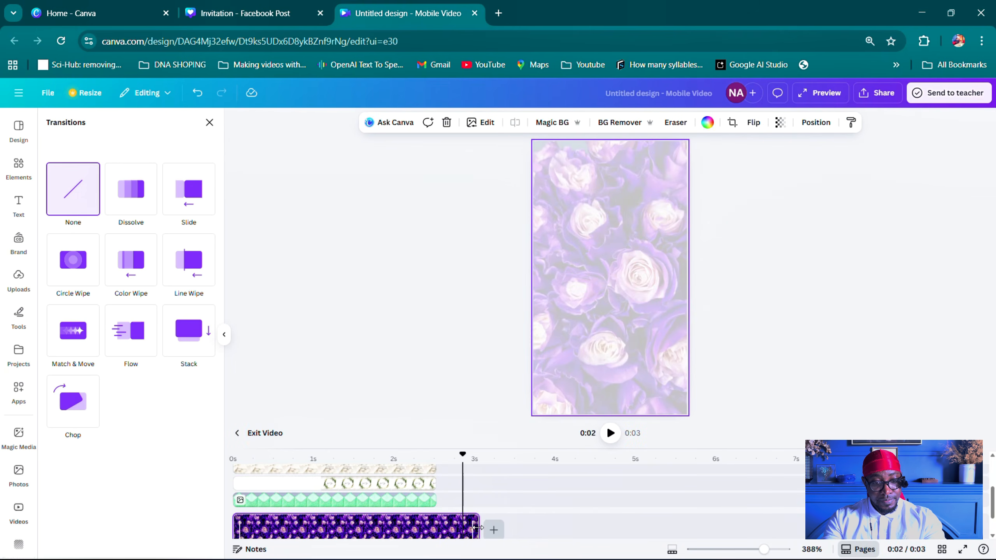
drag(476, 527, 435, 527)
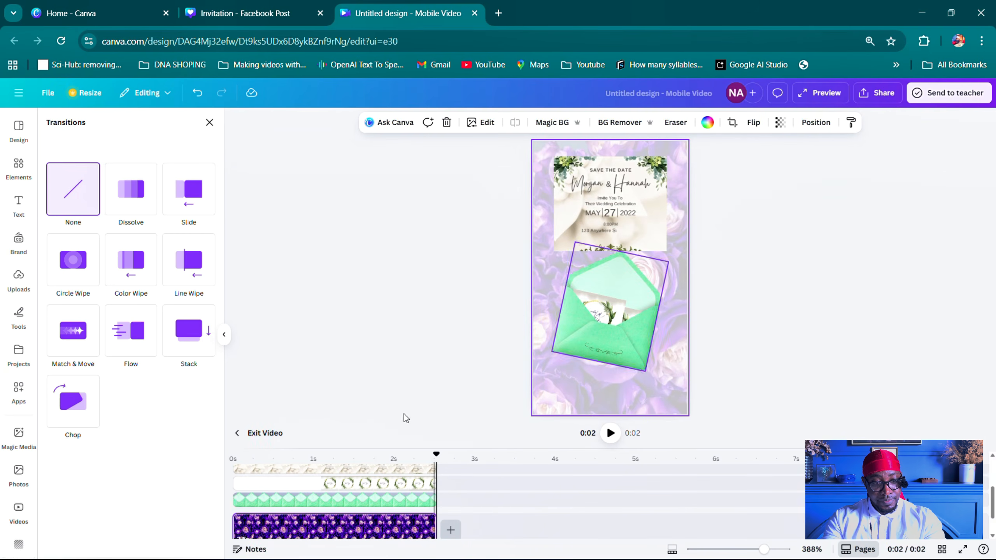
click(385, 435)
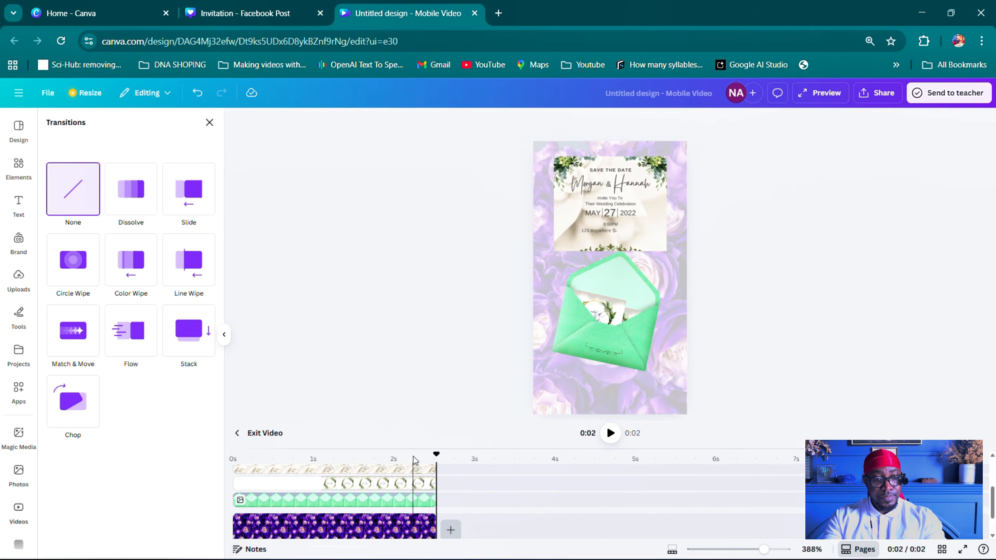
click(413, 456)
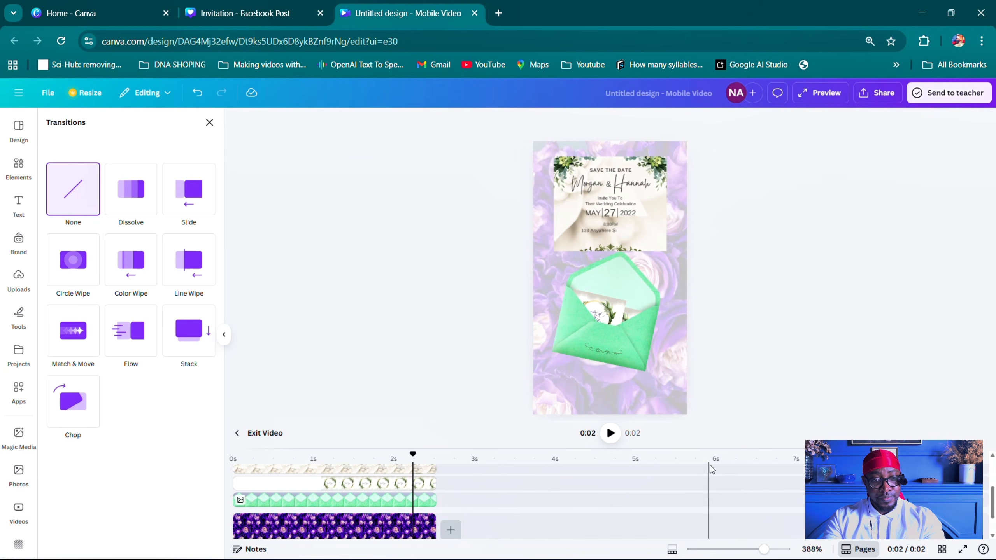
click(858, 548)
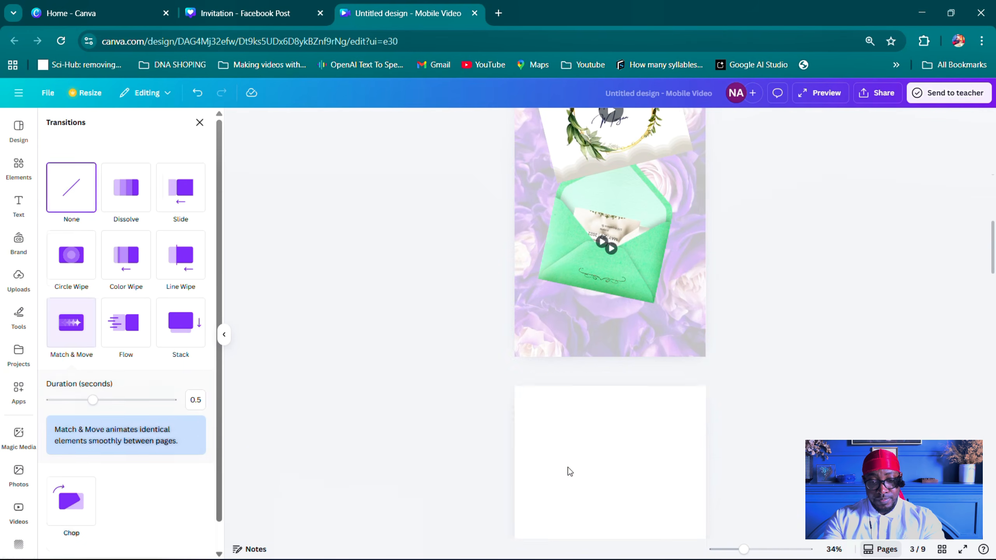
click(876, 549)
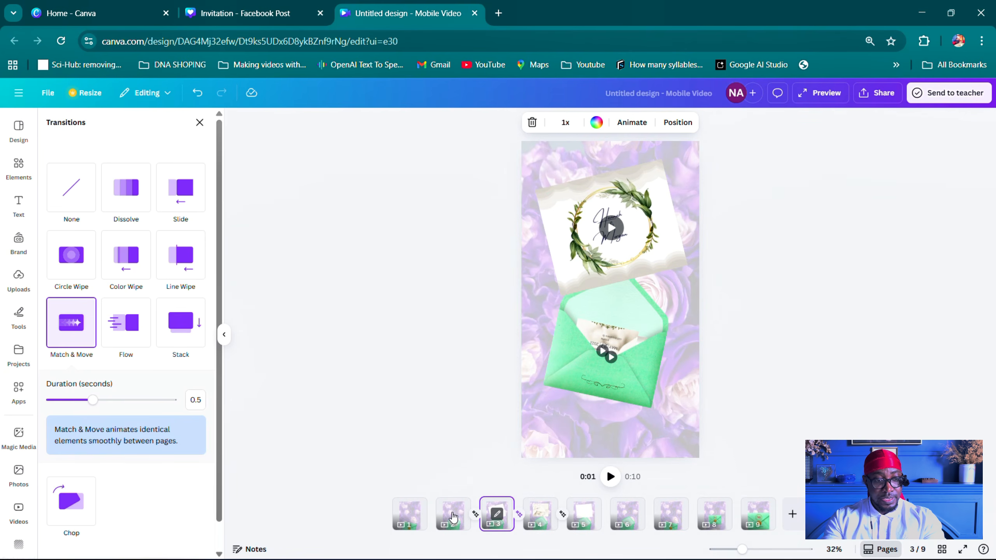
- Review the transitions between pages 2 and 5, and add a Match & Move transition between pages 5 and 6
click(477, 515)
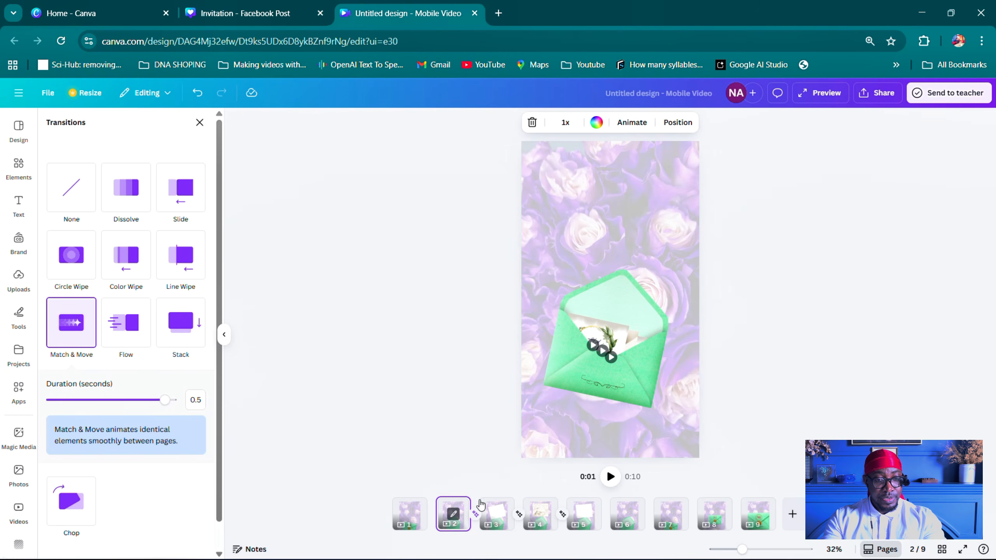
click(495, 512)
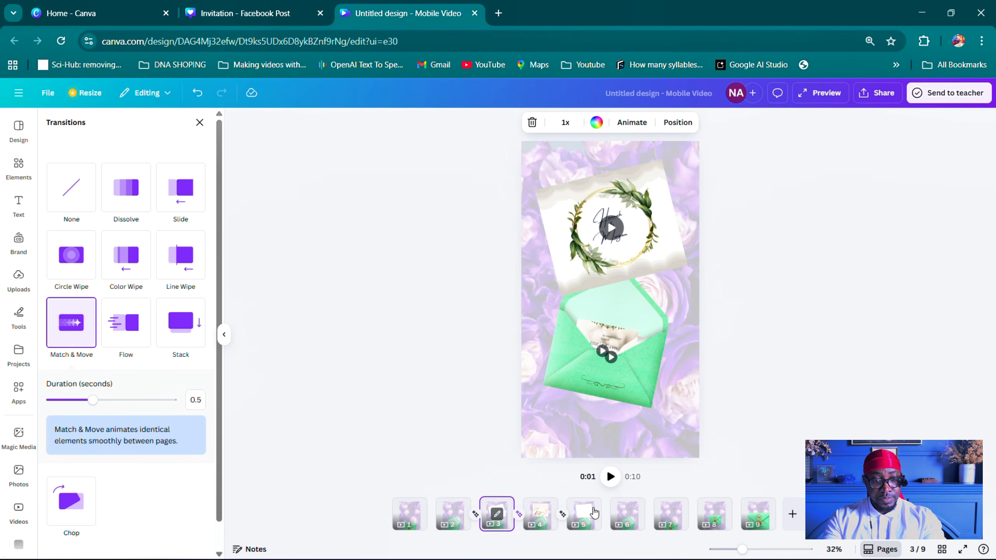
click(538, 514)
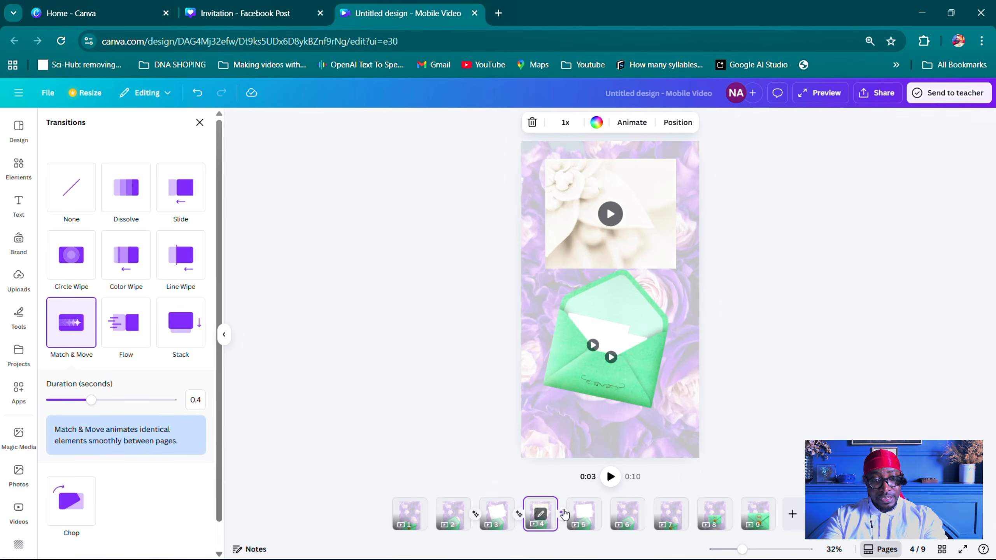
click(583, 513)
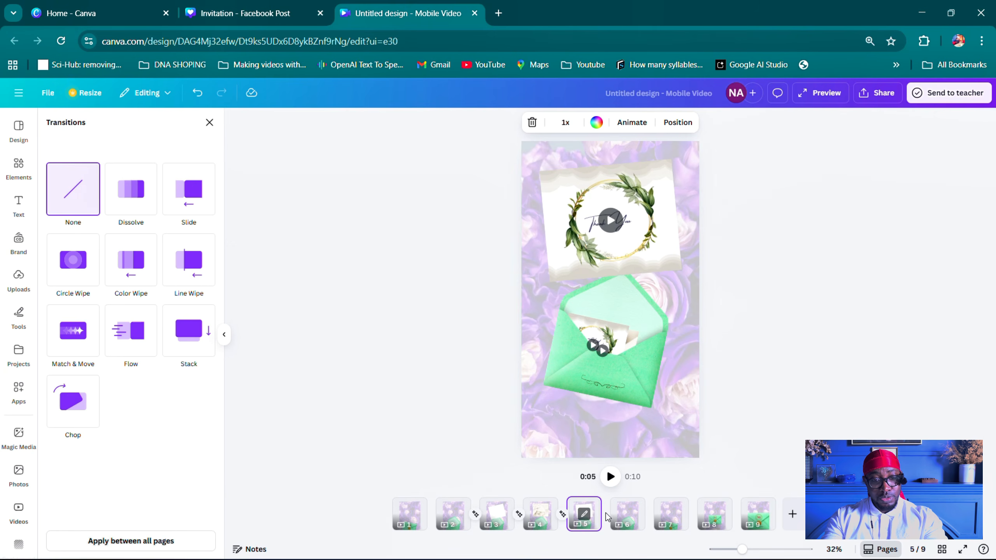
mouse_move(606, 523)
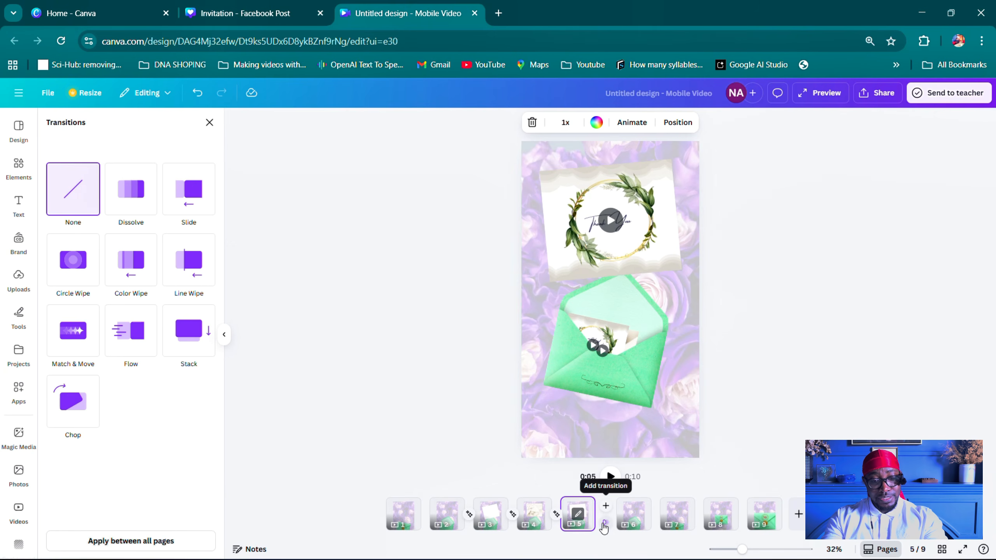
click(80, 349)
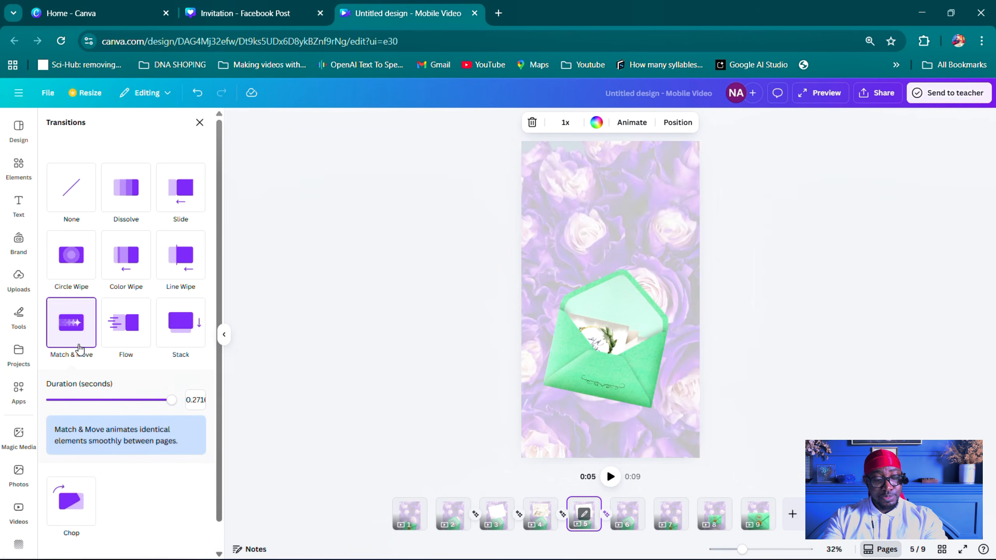
- On page 6, extend the envelope group and the rose background to 1.0 s, and return to the page thumbnails
click(627, 518)
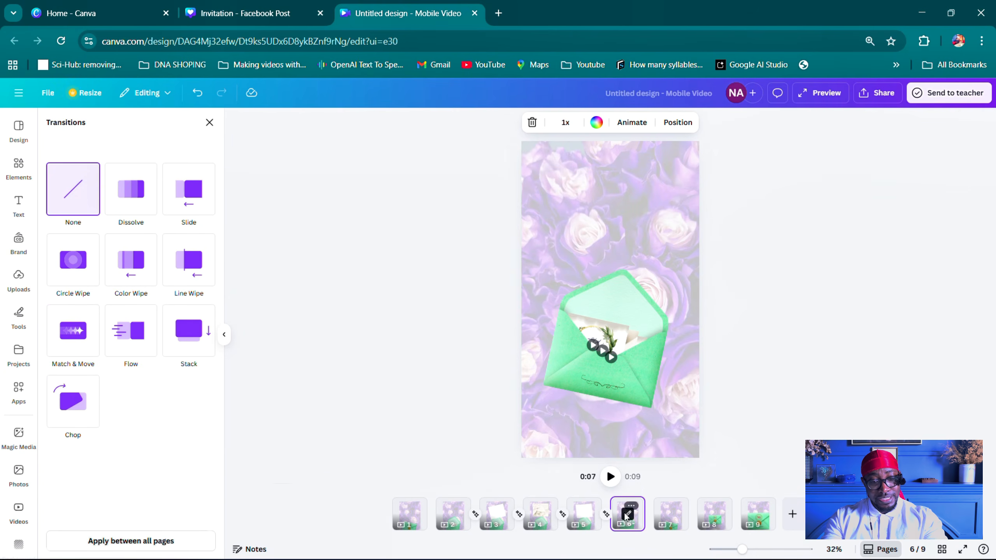
click(627, 516)
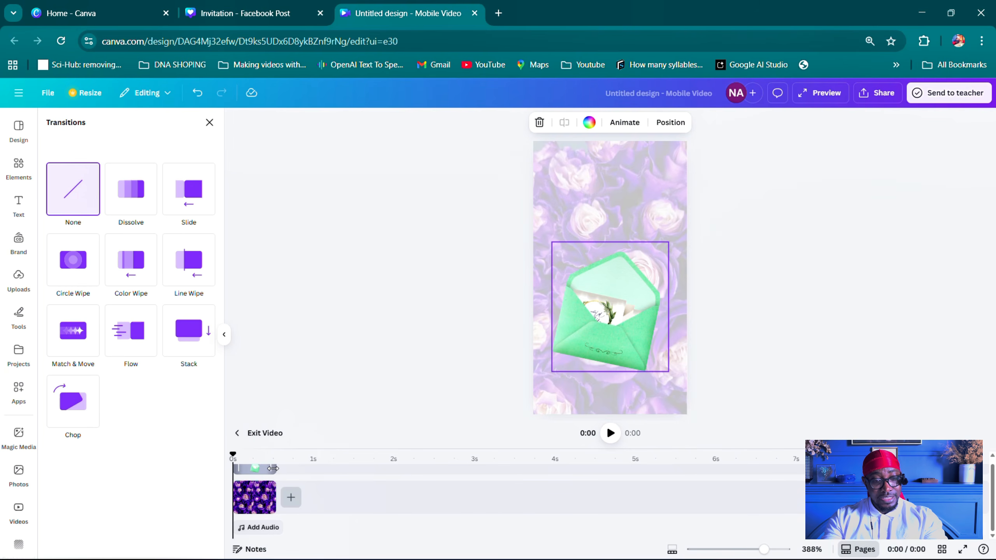
drag(273, 468, 314, 471)
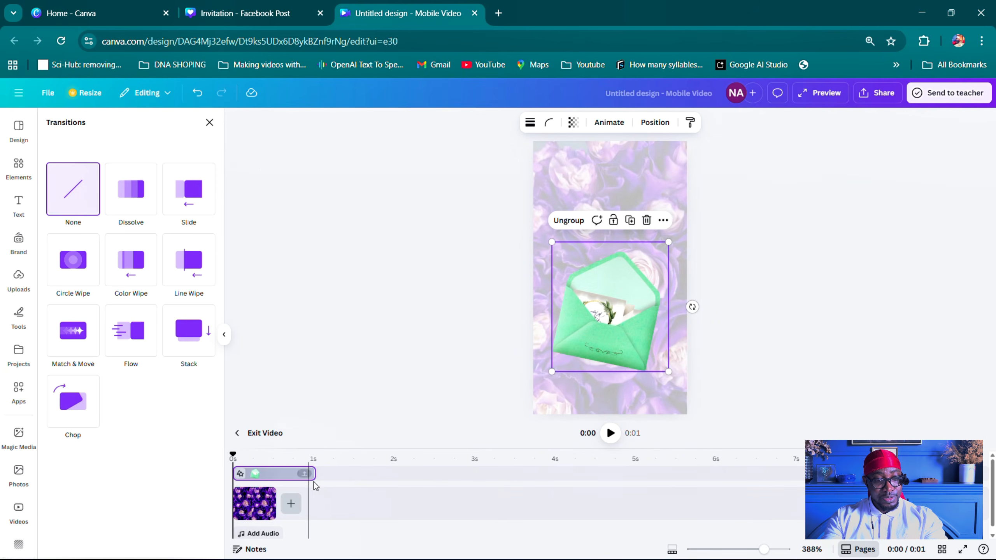
click(263, 510)
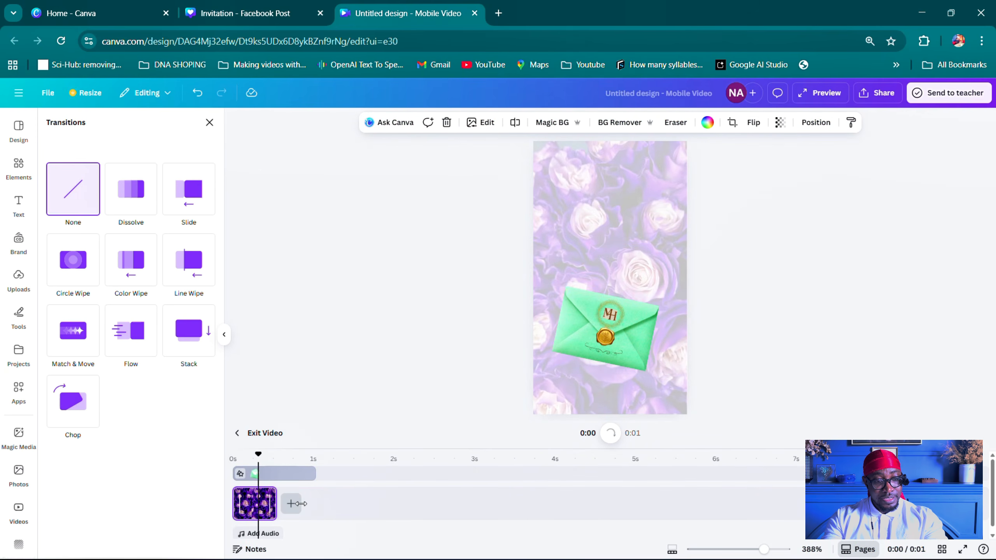
drag(300, 503, 309, 502)
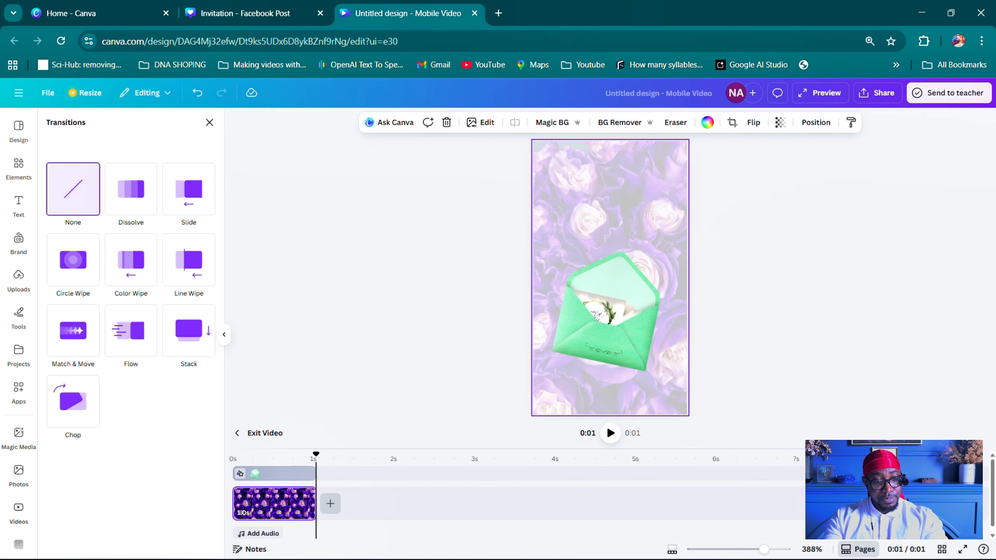
click(874, 551)
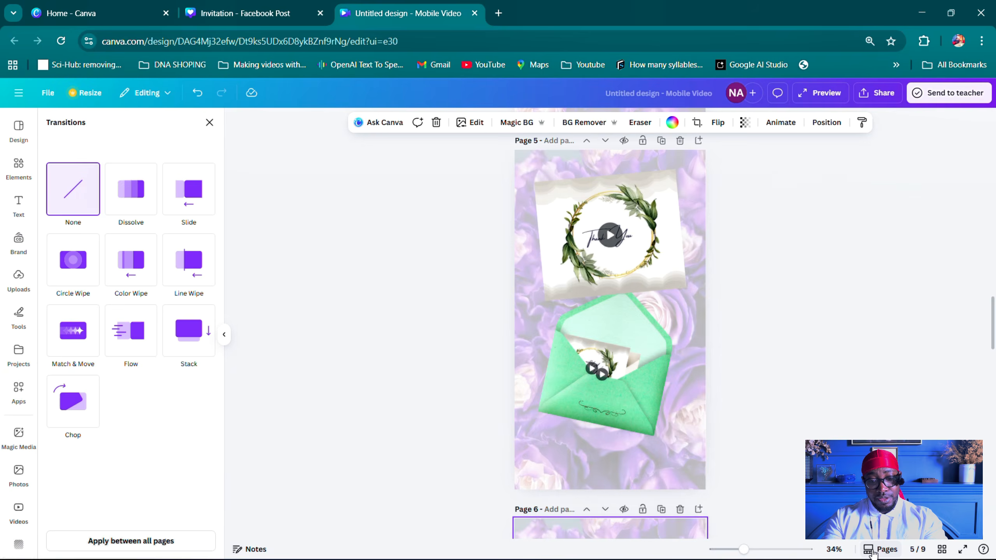
click(868, 551)
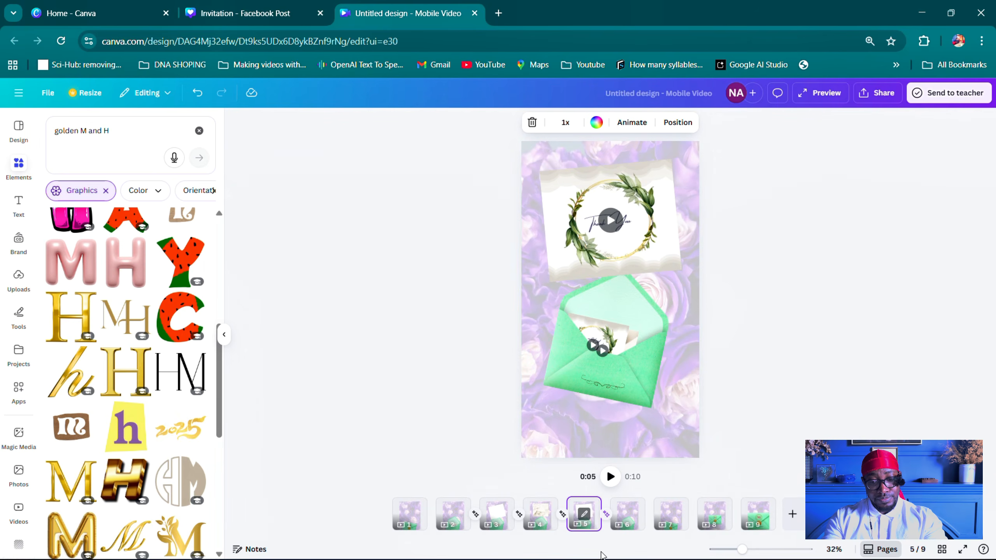
- Lengthen the transition between pages 5 and 6 to 0.5 seconds, try Flow, and set it back to Match & Move
click(606, 515)
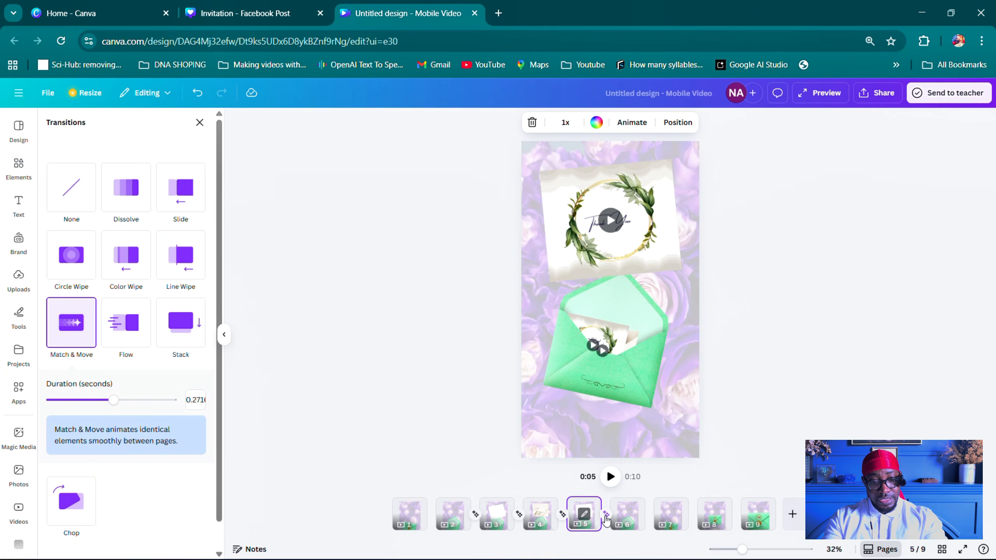
drag(113, 400, 169, 405)
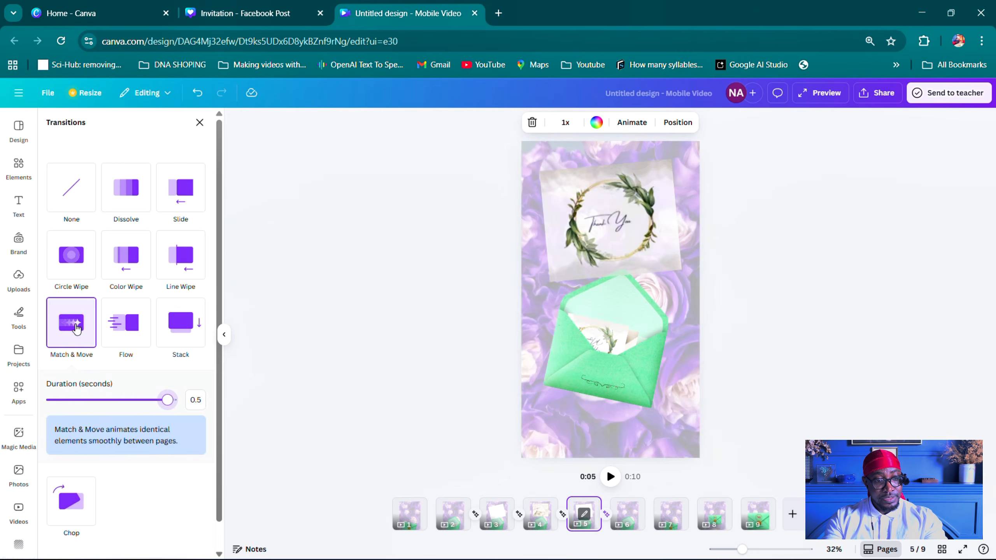
click(126, 328)
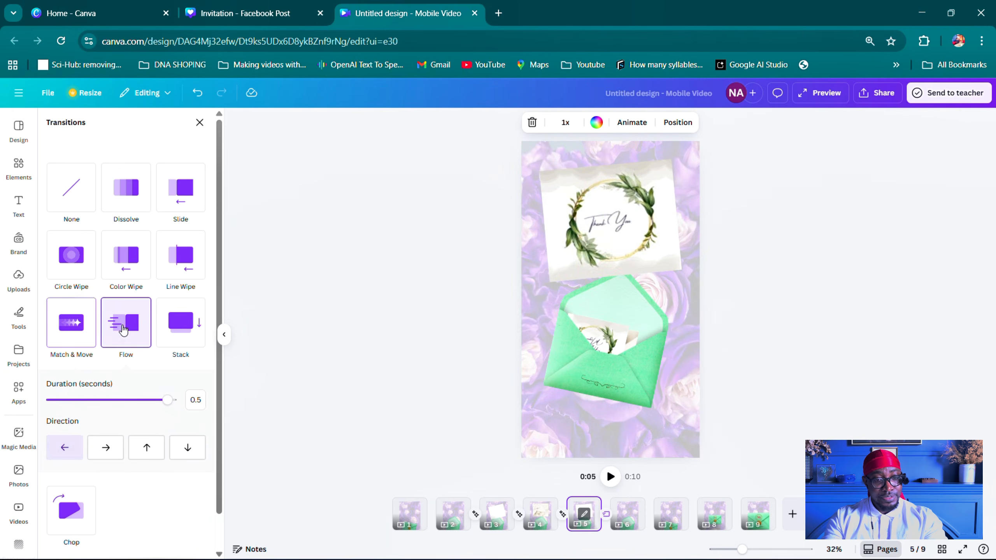
click(70, 326)
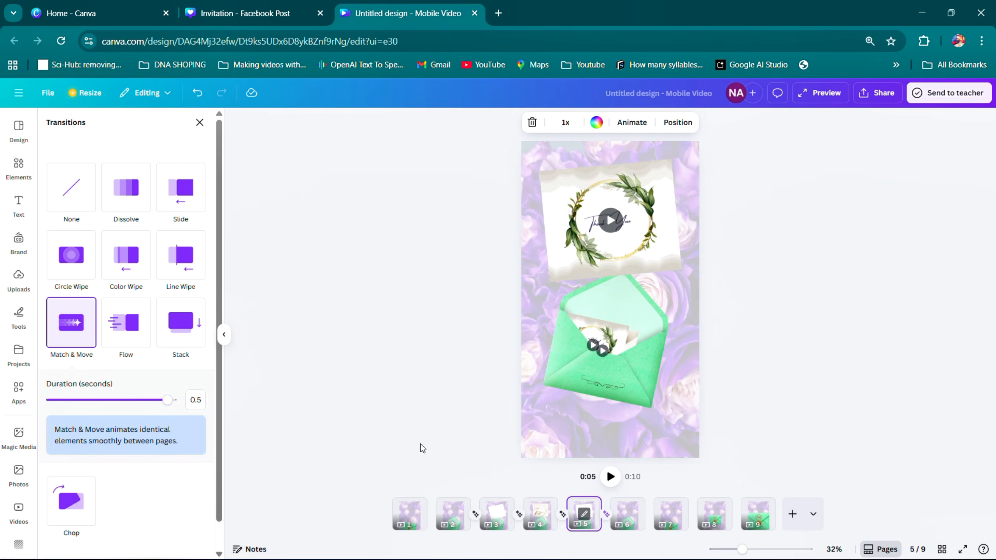
- Review pages 6 to 9 and play the whole animation from page 1
click(628, 509)
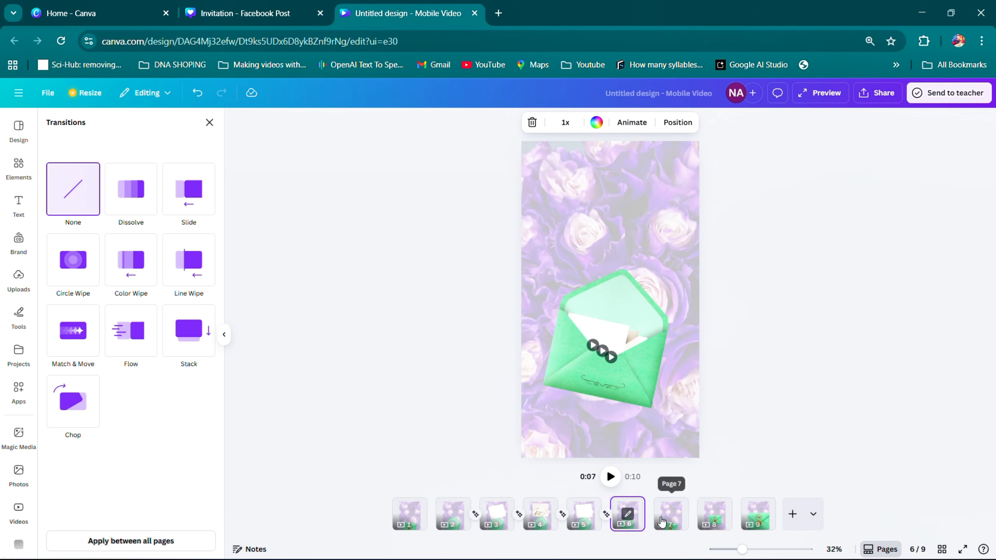
mouse_move(649, 524)
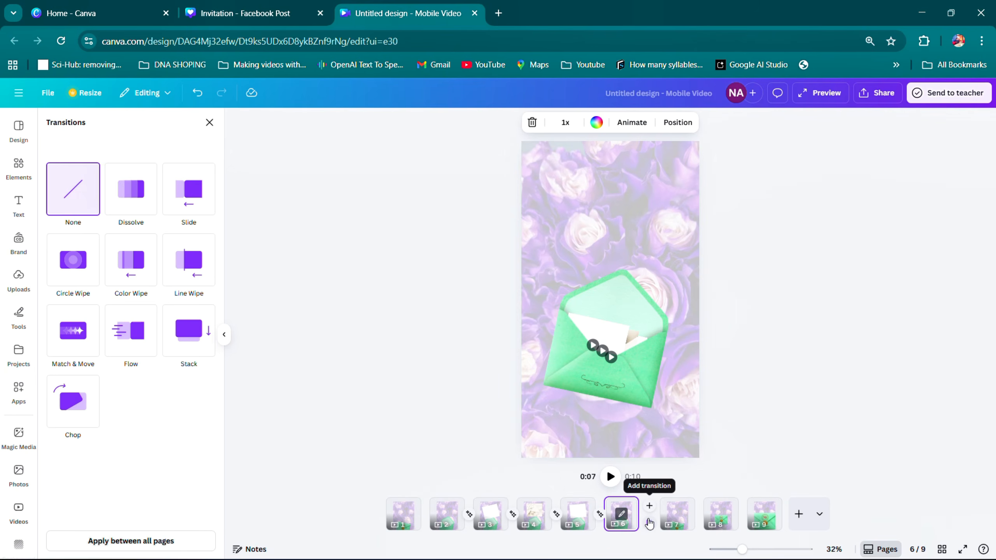
click(681, 519)
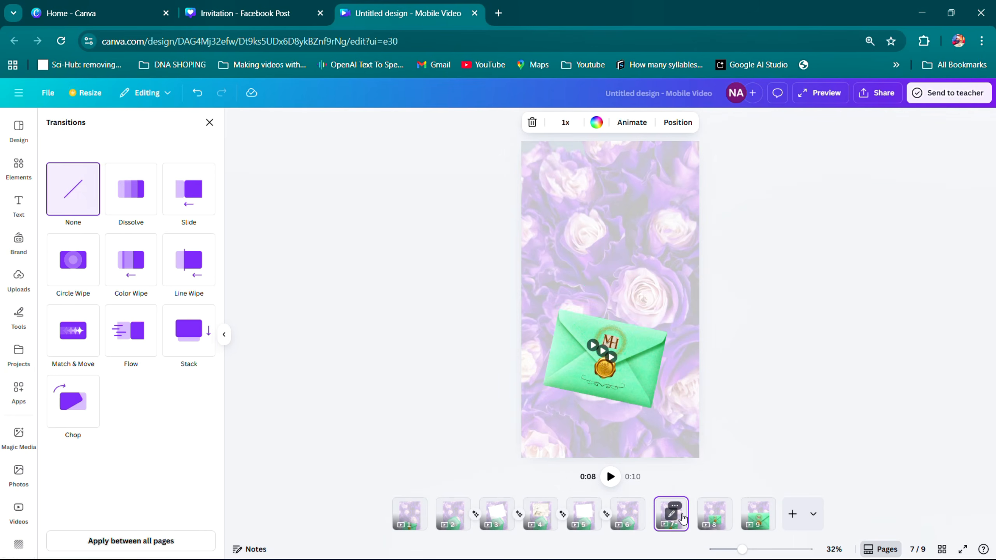
click(710, 509)
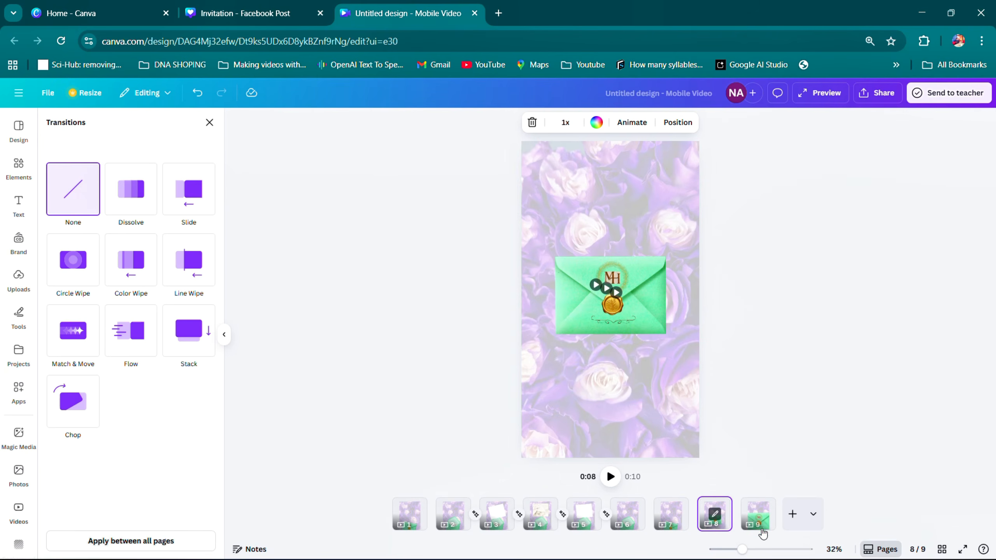
click(756, 517)
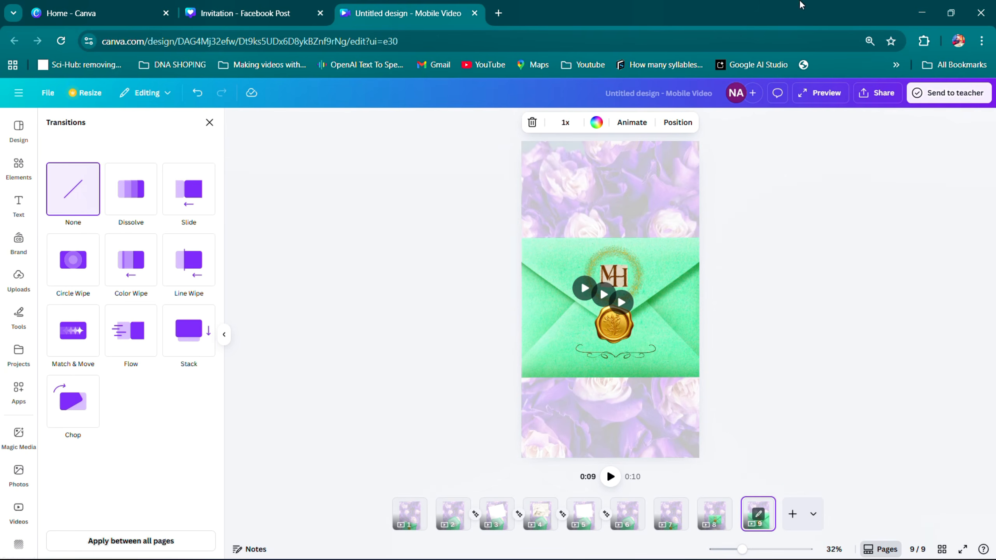
click(408, 514)
click(608, 477)
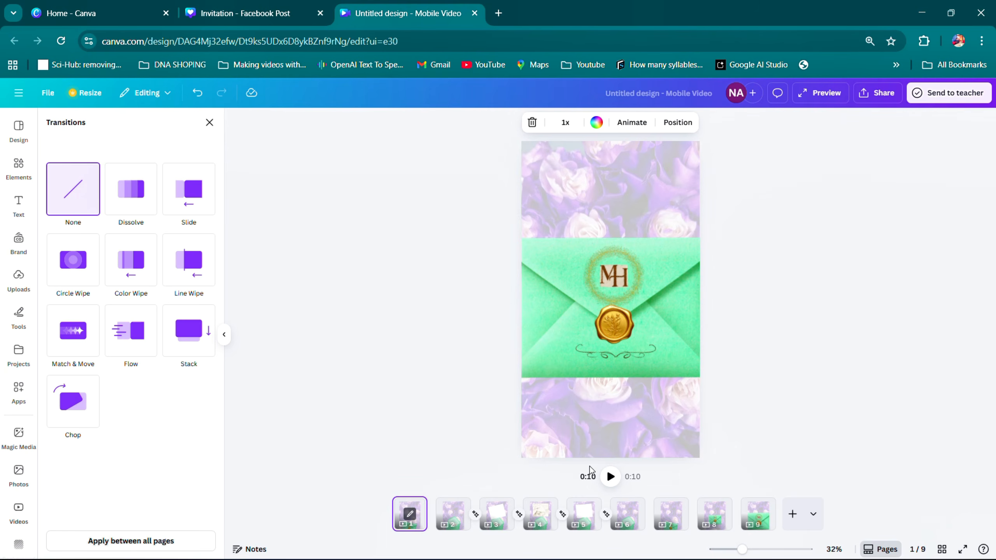
- Download pages 1–9 of the design as an MP4 video at 1080p (HD) quality
click(877, 92)
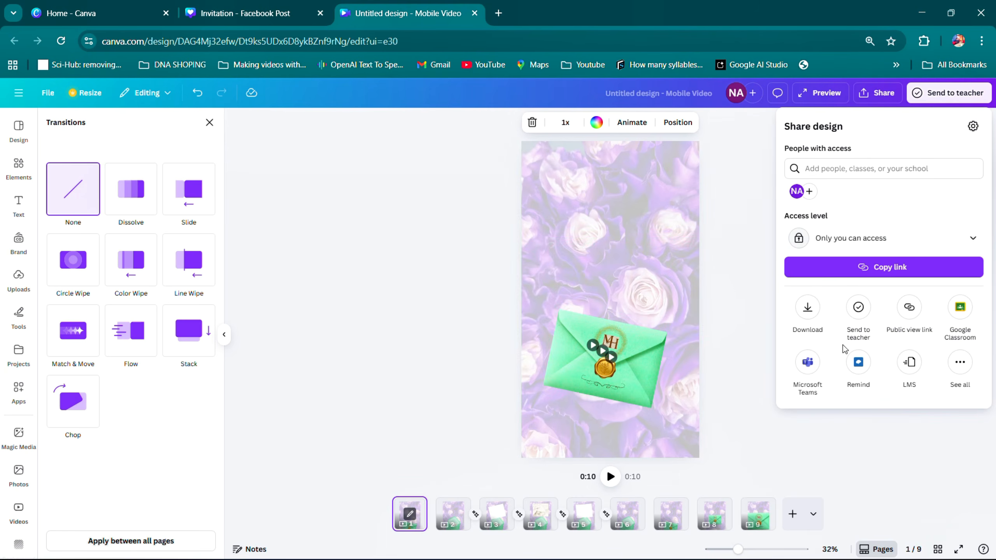
click(806, 310)
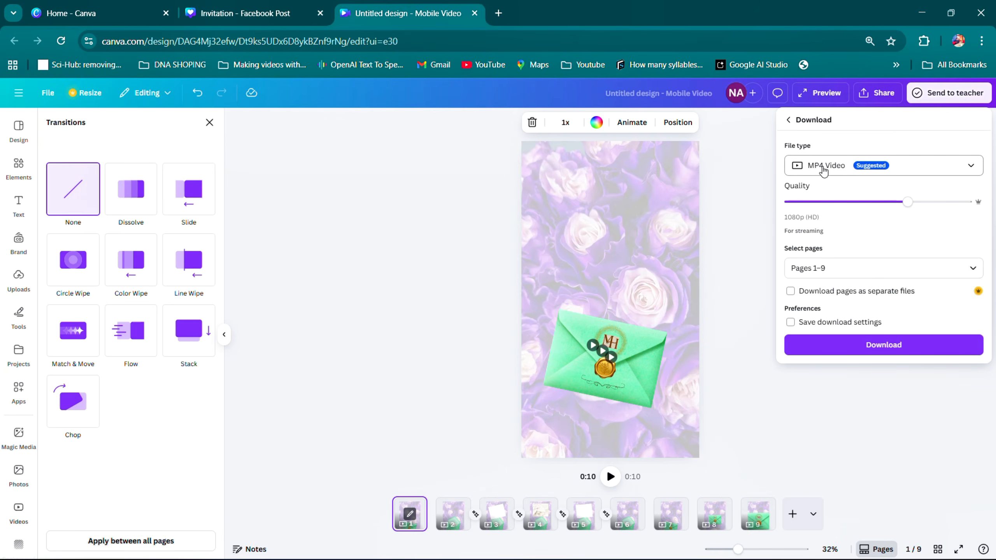
click(841, 343)
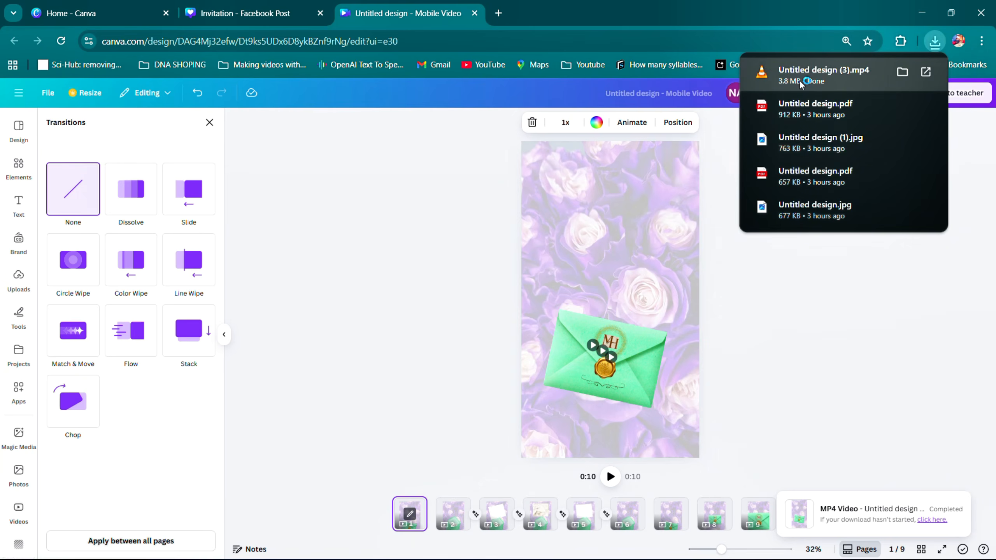
- Watch the downloaded Untitled design (3).mp4 in VLC media player, close the player, and close the transition options in Canva
click(800, 81)
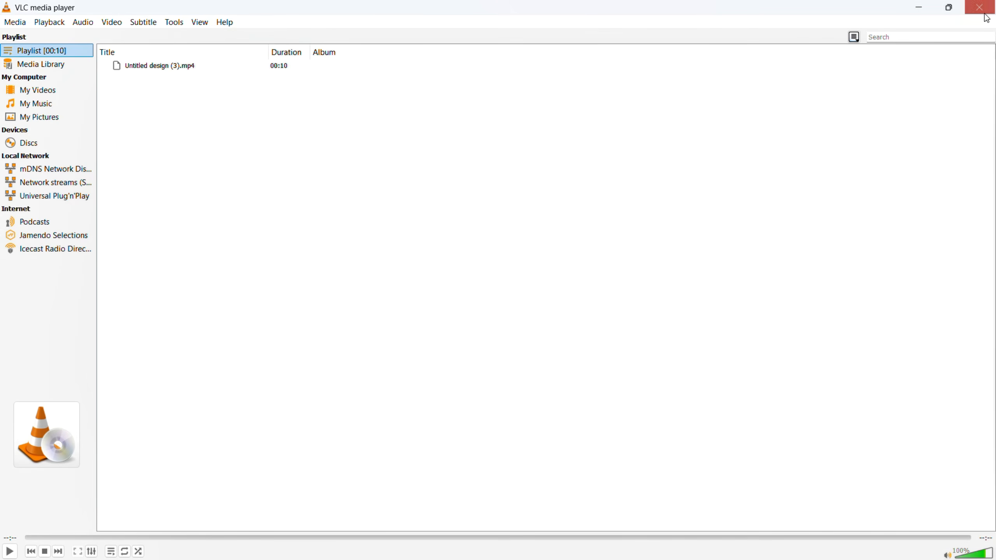
click(986, 16)
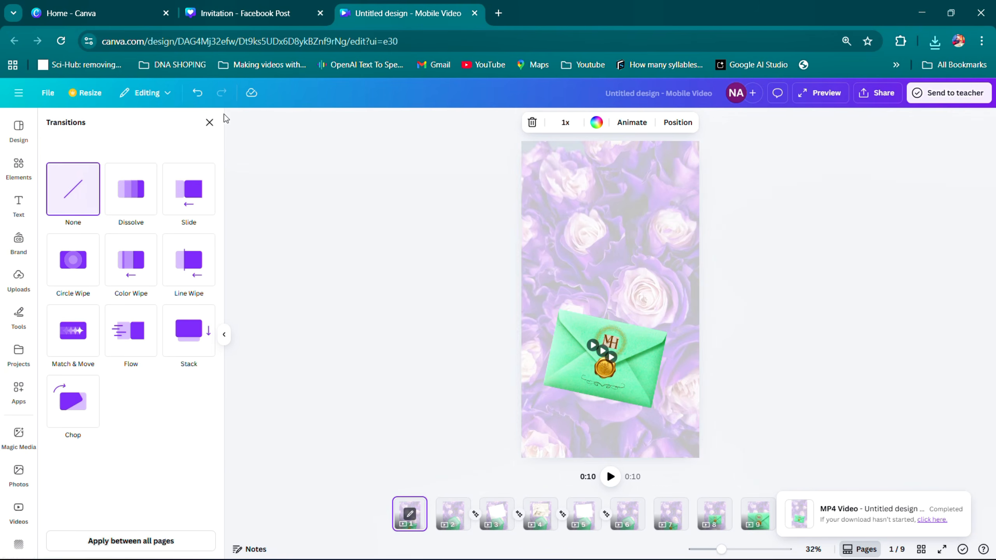
click(209, 123)
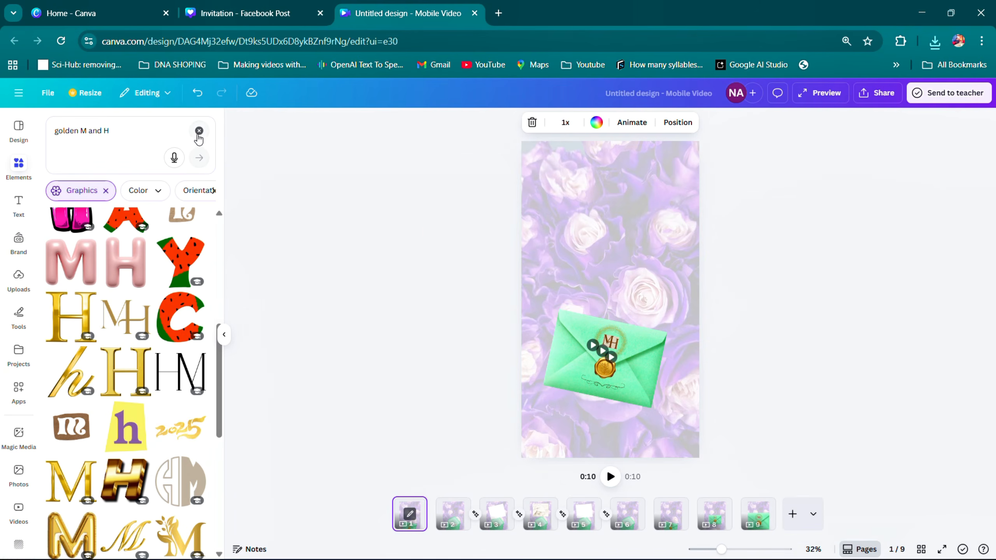